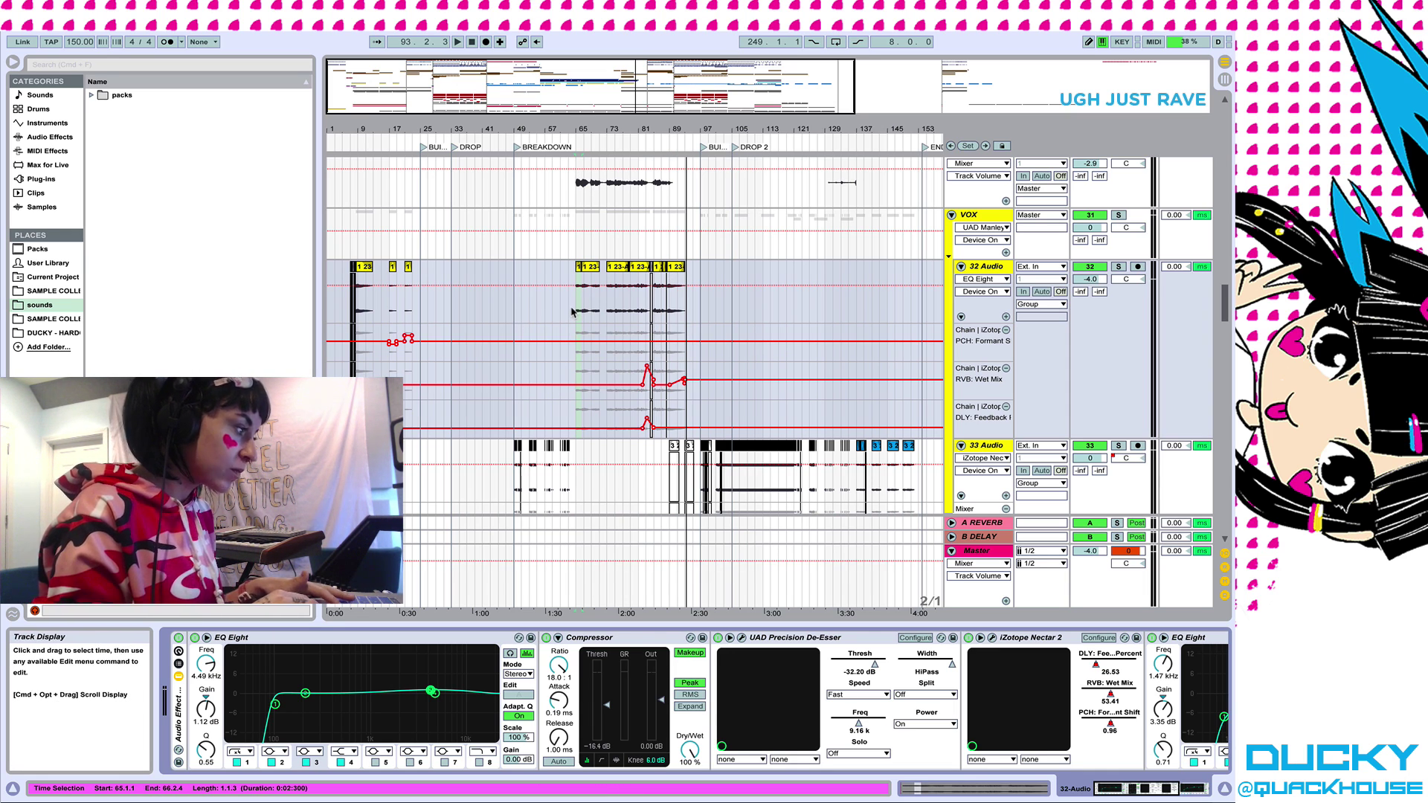
Solo the 32 Audio vocal track and play its fully processed sound from bar 65
{"action": "key", "text": "space"}
{"action": "left_click", "coordinate": [1118, 267]}
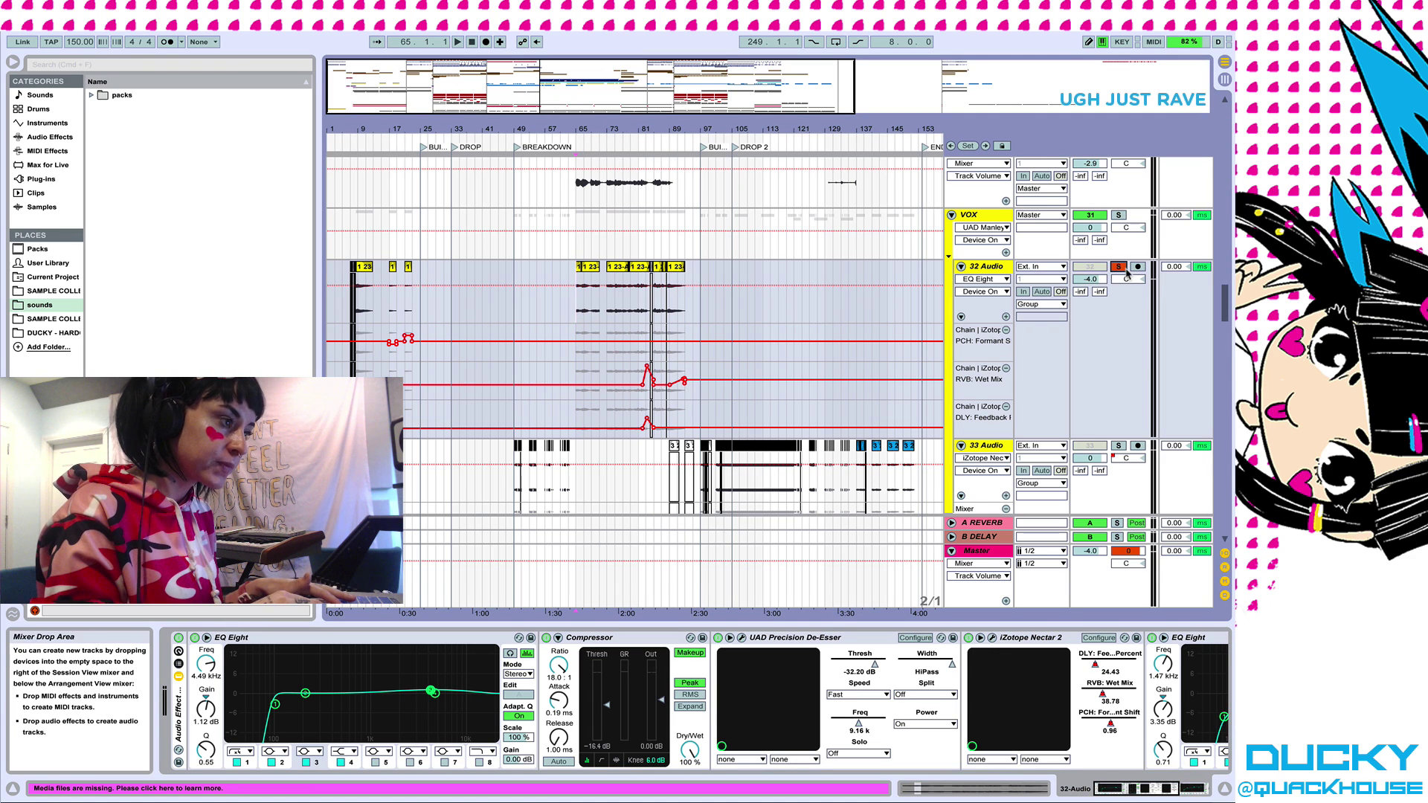
{"action": "key", "text": "space"}
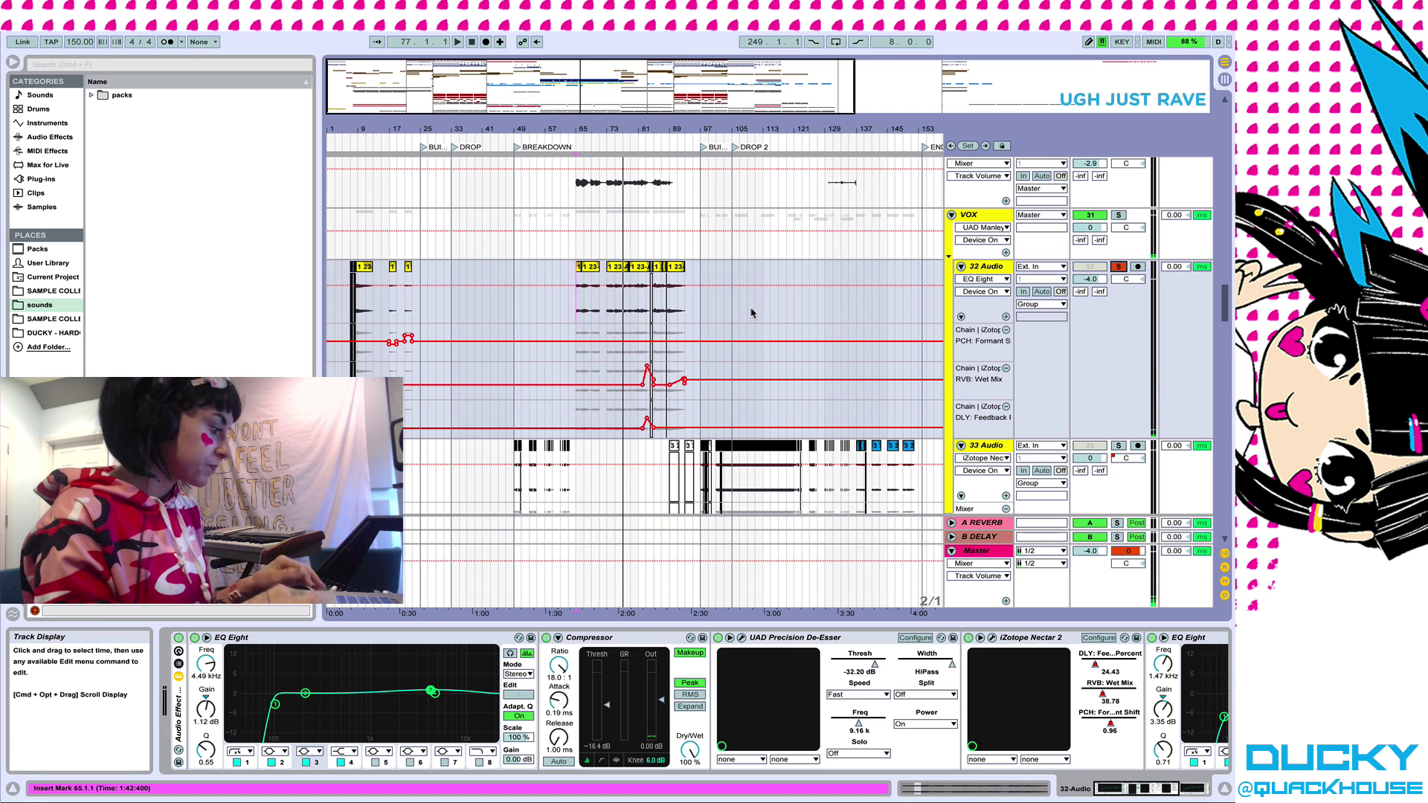
Deactivate the FabFilter and UAD Manley effects on the VOX group and every individual device in the 32 Audio chain
{"action": "left_click", "coordinate": [865, 240]}
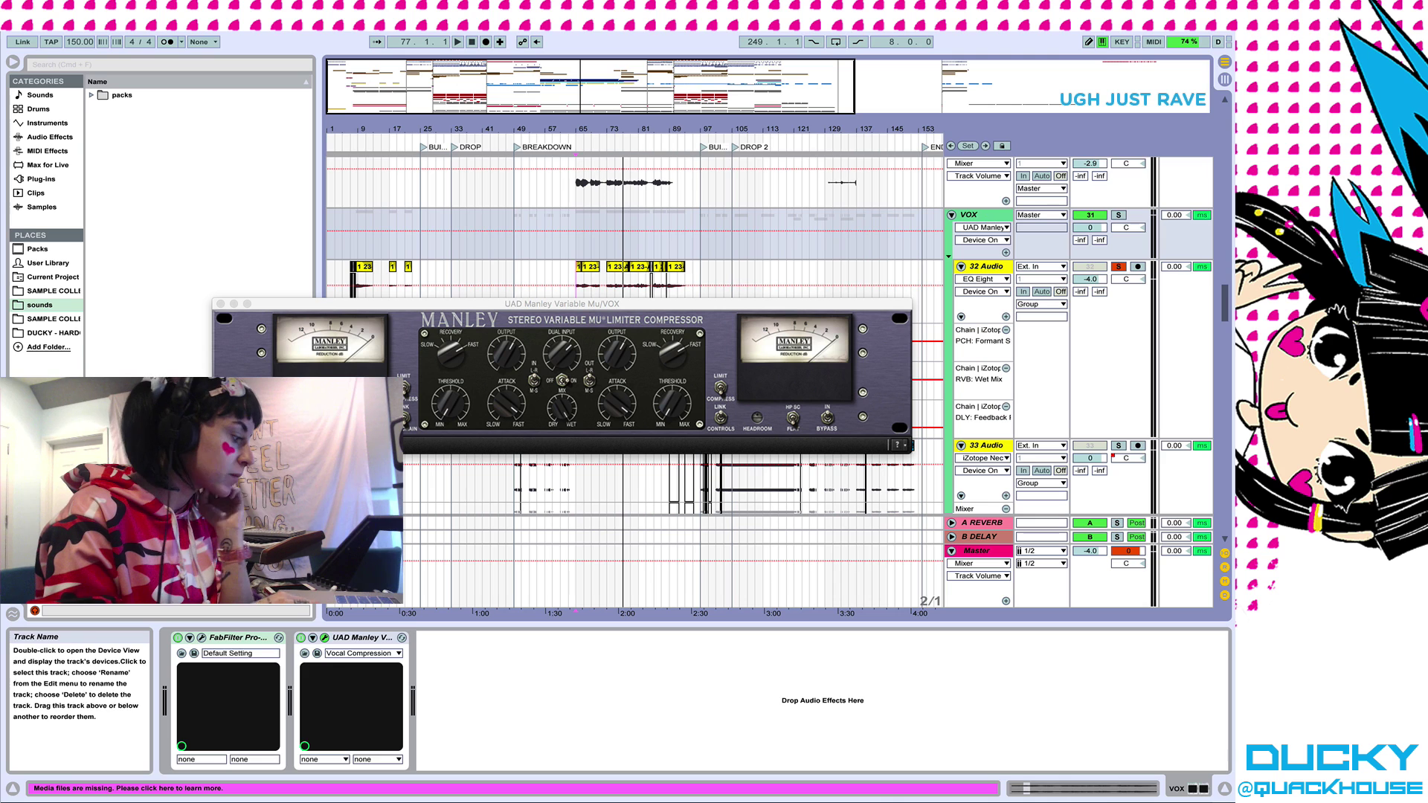
{"action": "left_click", "coordinate": [173, 637]}
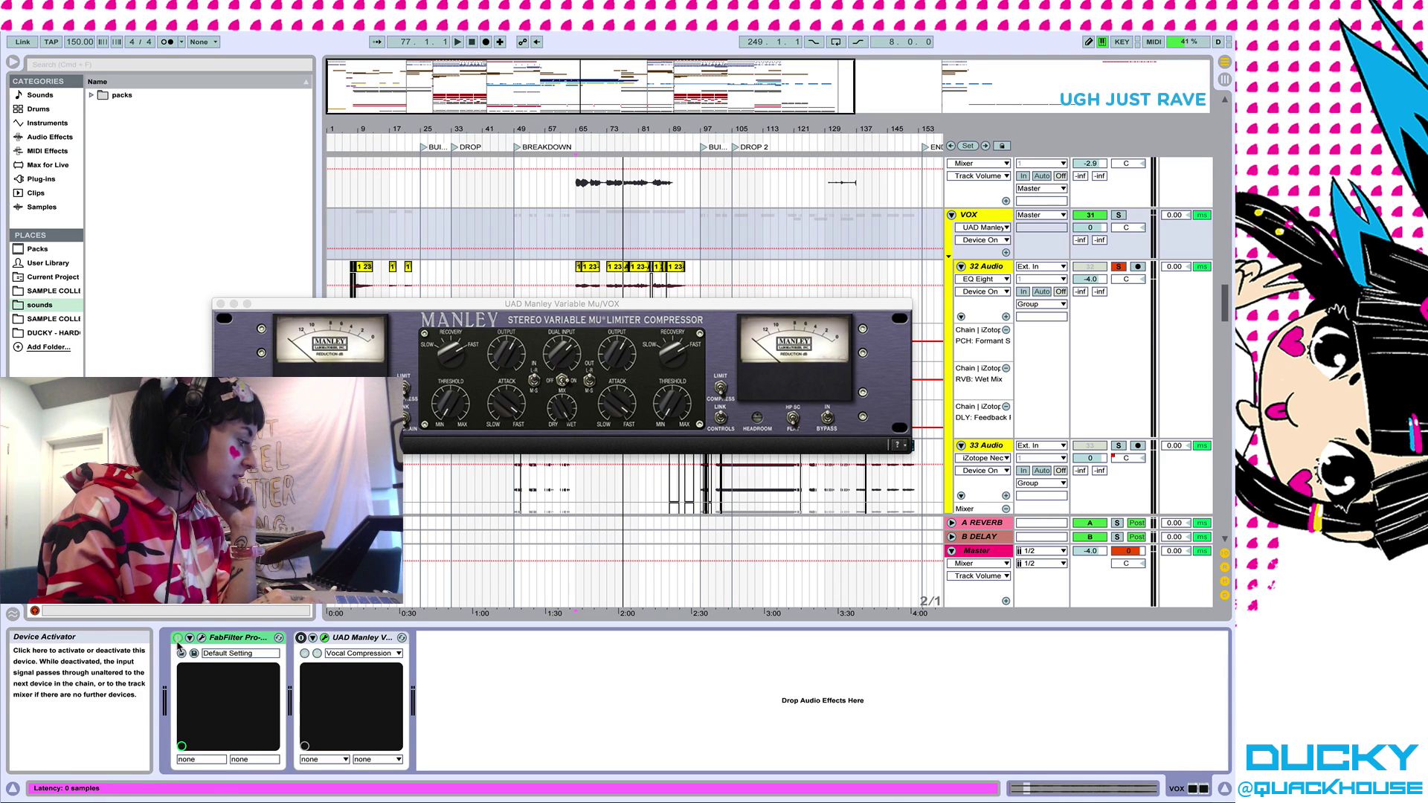
{"action": "left_click", "coordinate": [988, 261]}
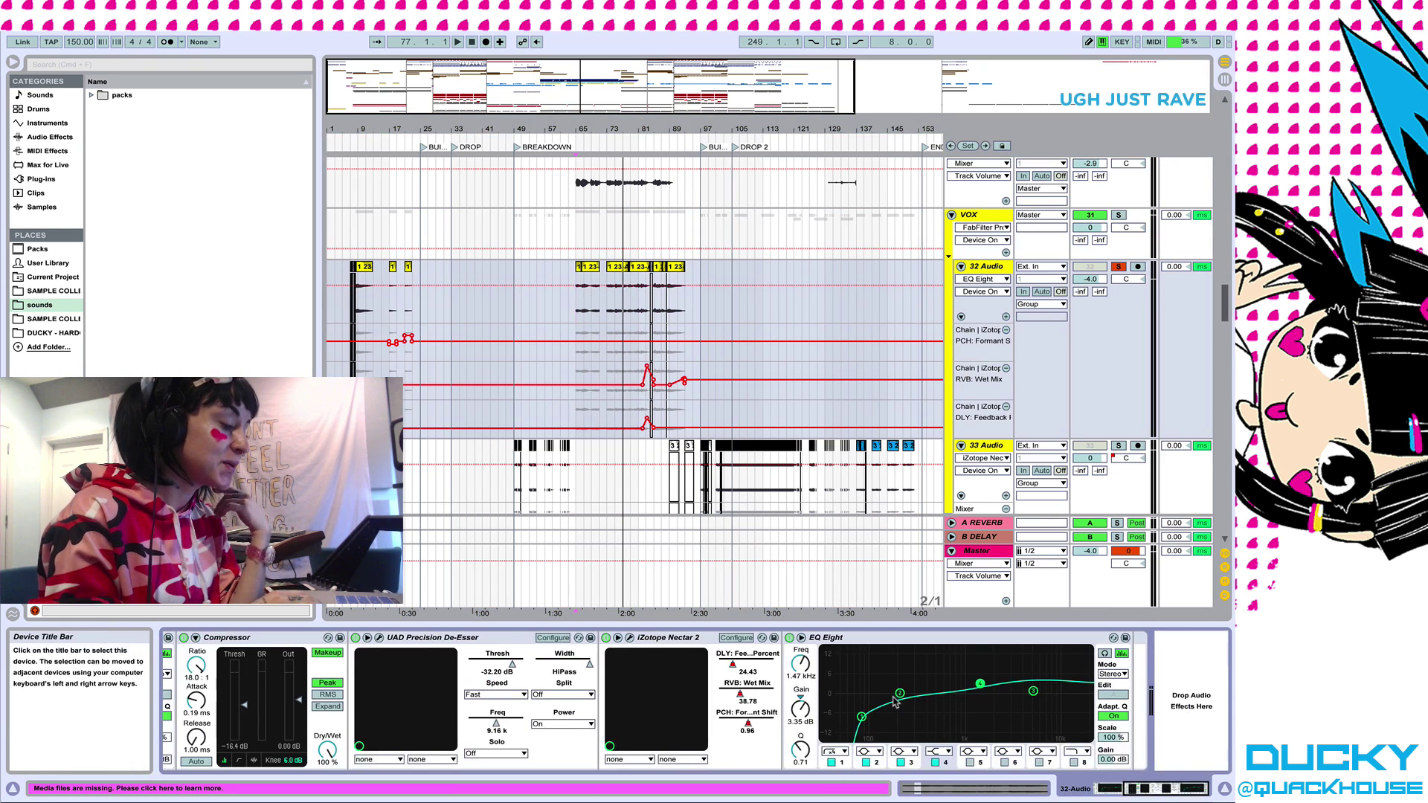
{"action": "left_click", "coordinate": [790, 638]}
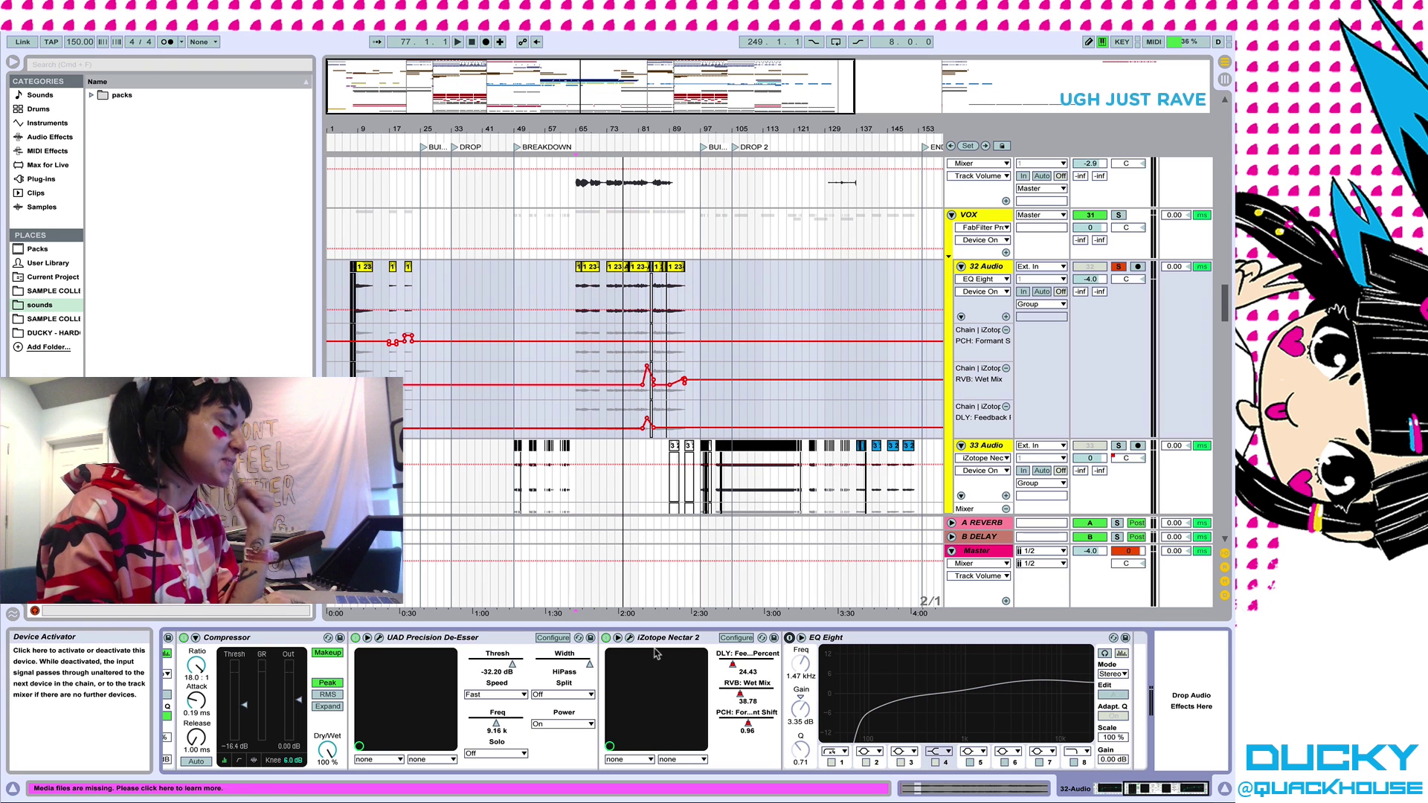
{"action": "scroll", "coordinate": [691, 671], "scroll_direction": "left", "scroll_amount": 5}
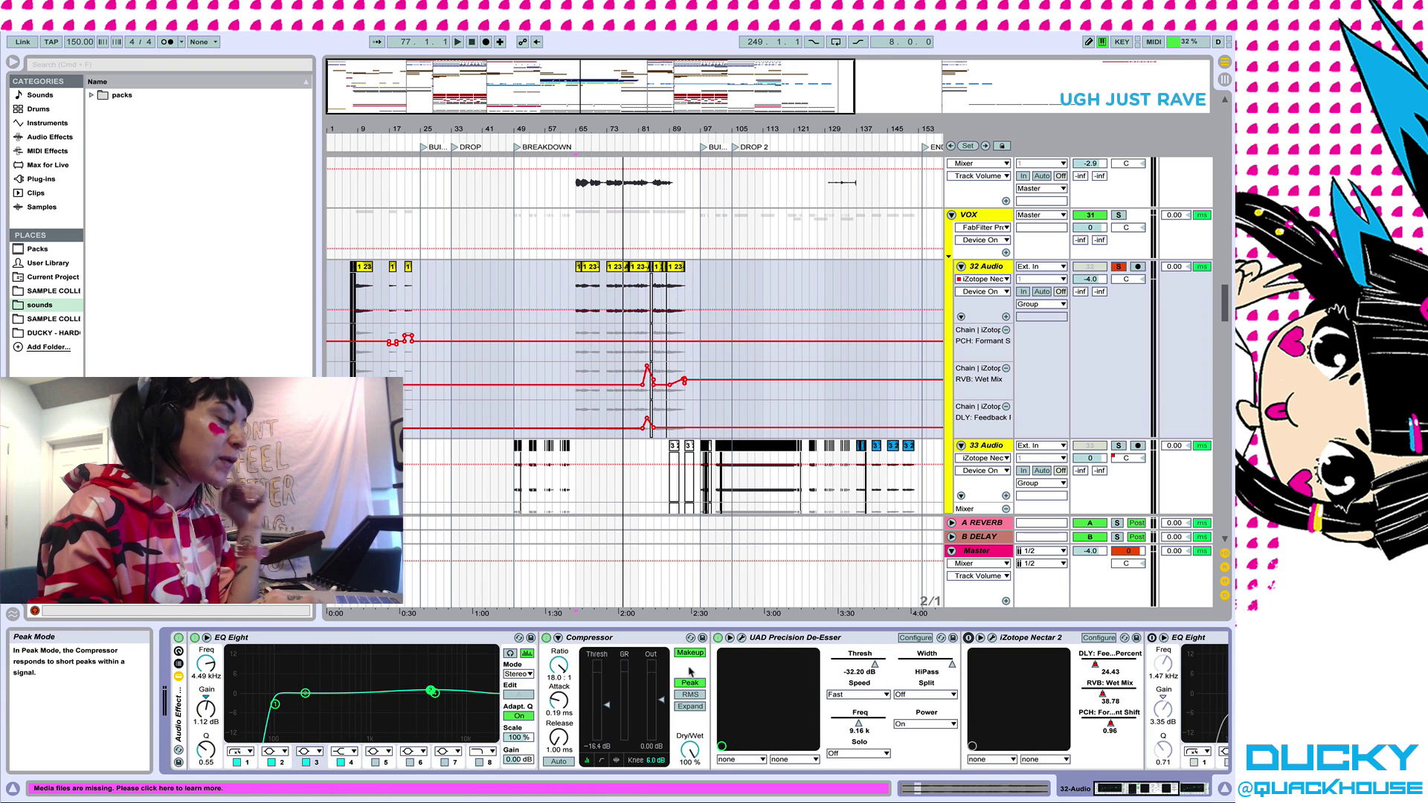
{"action": "left_click", "coordinate": [719, 637]}
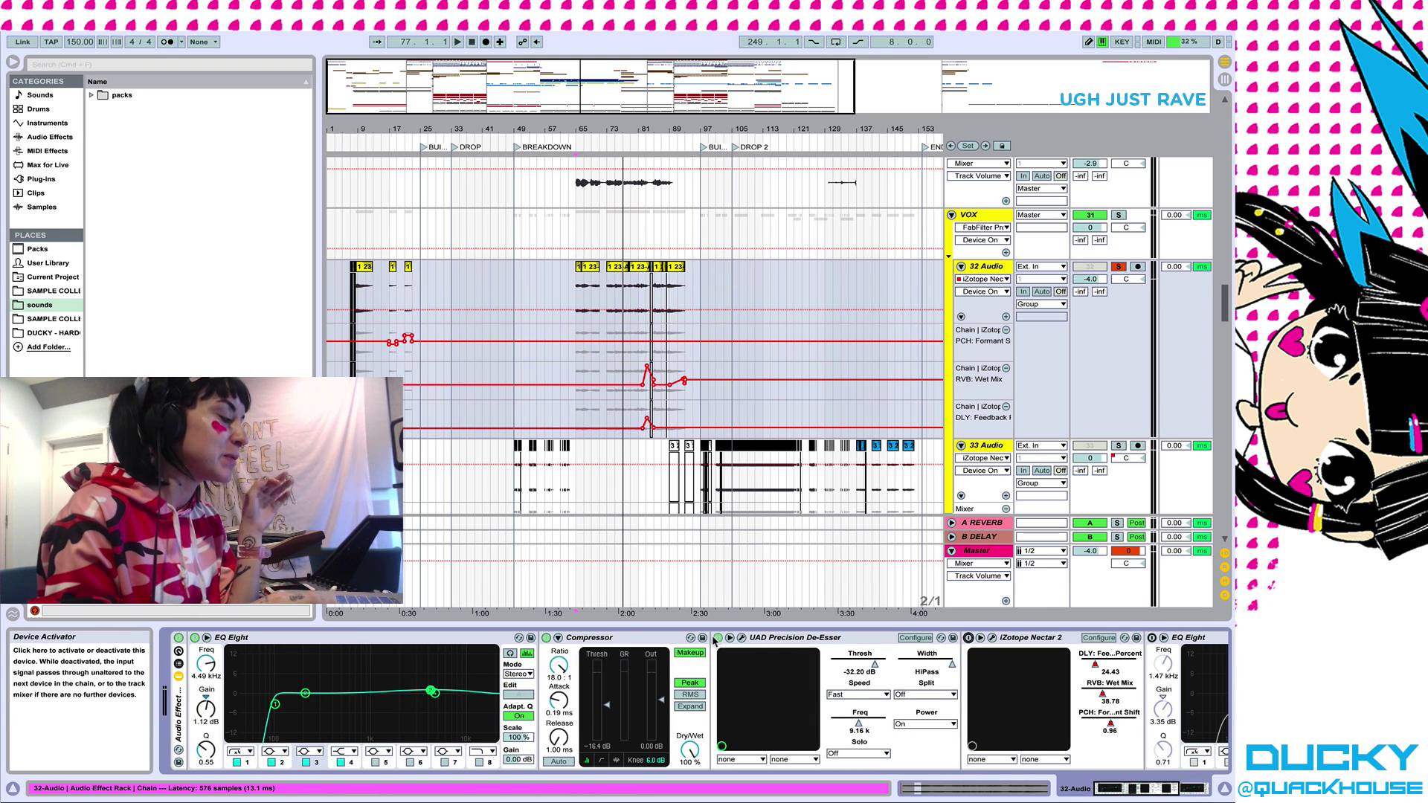
{"action": "left_click", "coordinate": [547, 637]}
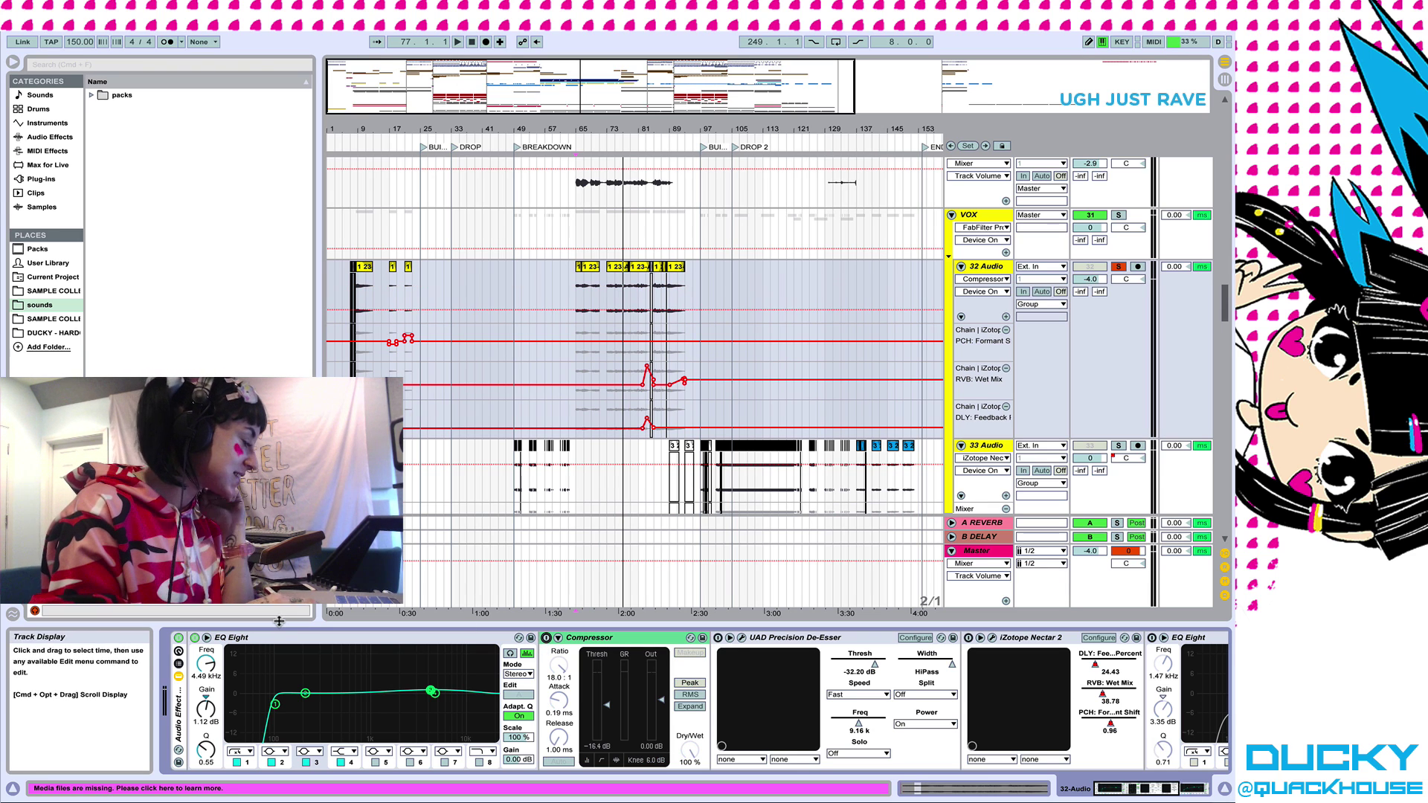
{"action": "left_click", "coordinate": [195, 637]}
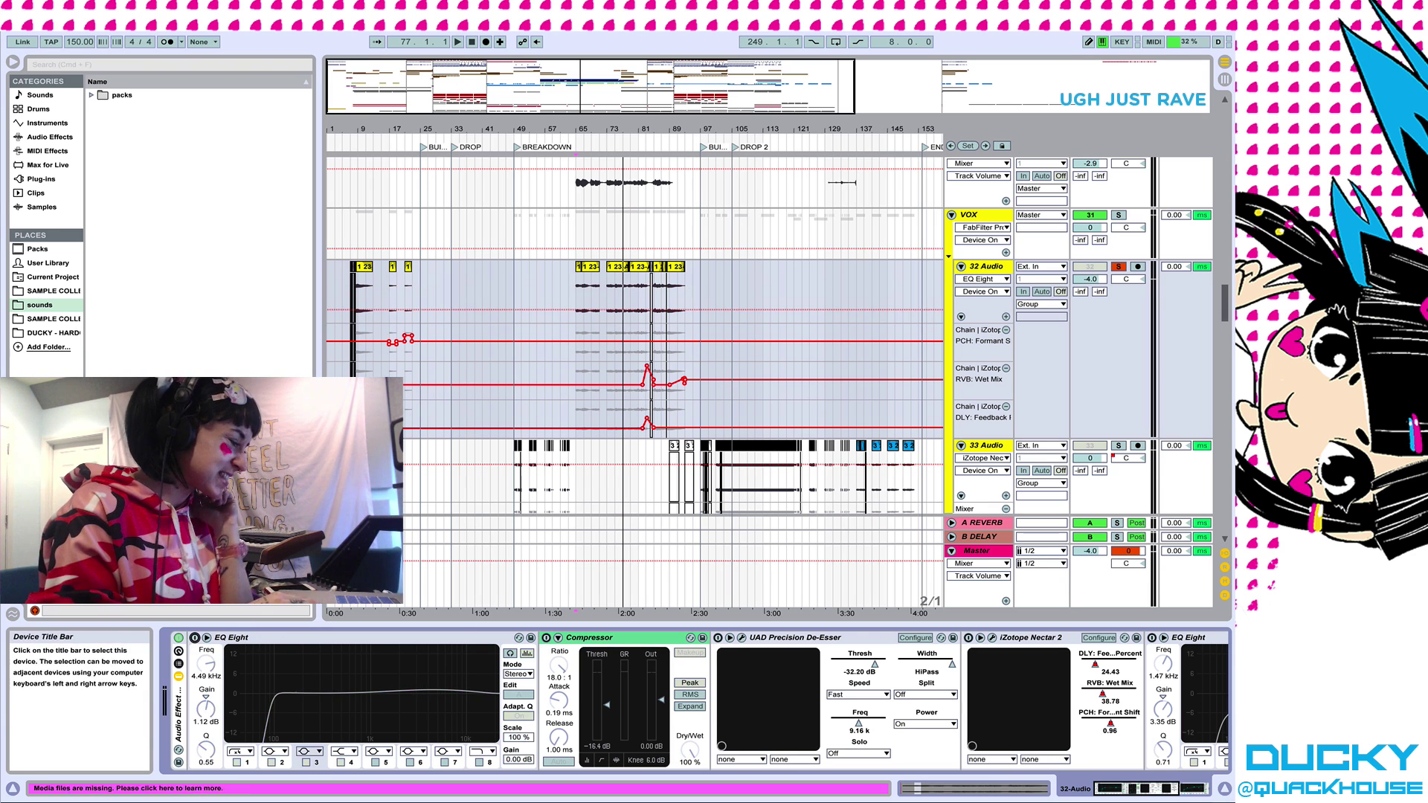
Play the soloed 32 Audio vocal from bar 65 without its effects, stopping around bar 71
{"action": "left_click", "coordinate": [579, 308]}
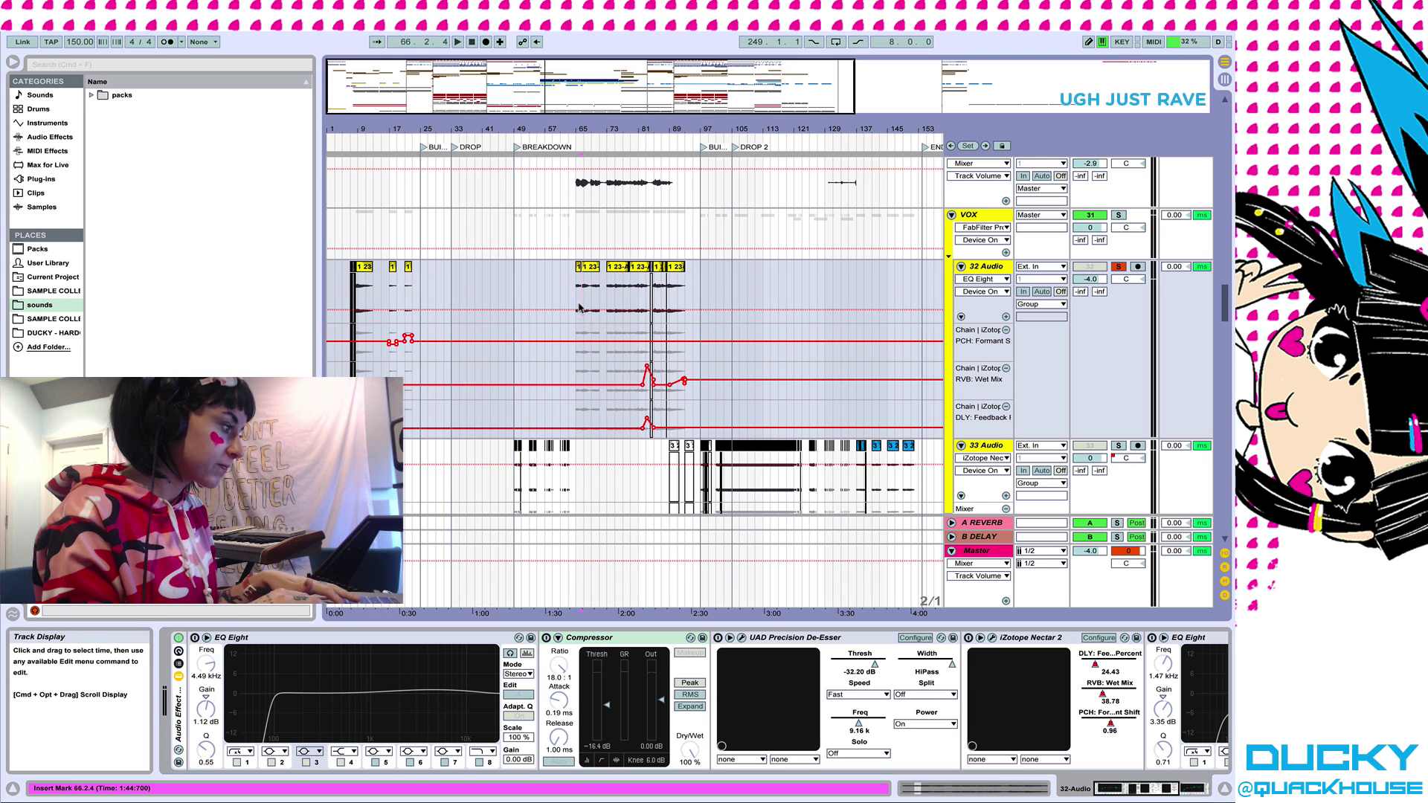
{"action": "left_click", "coordinate": [576, 305]}
{"action": "key", "text": "space"}
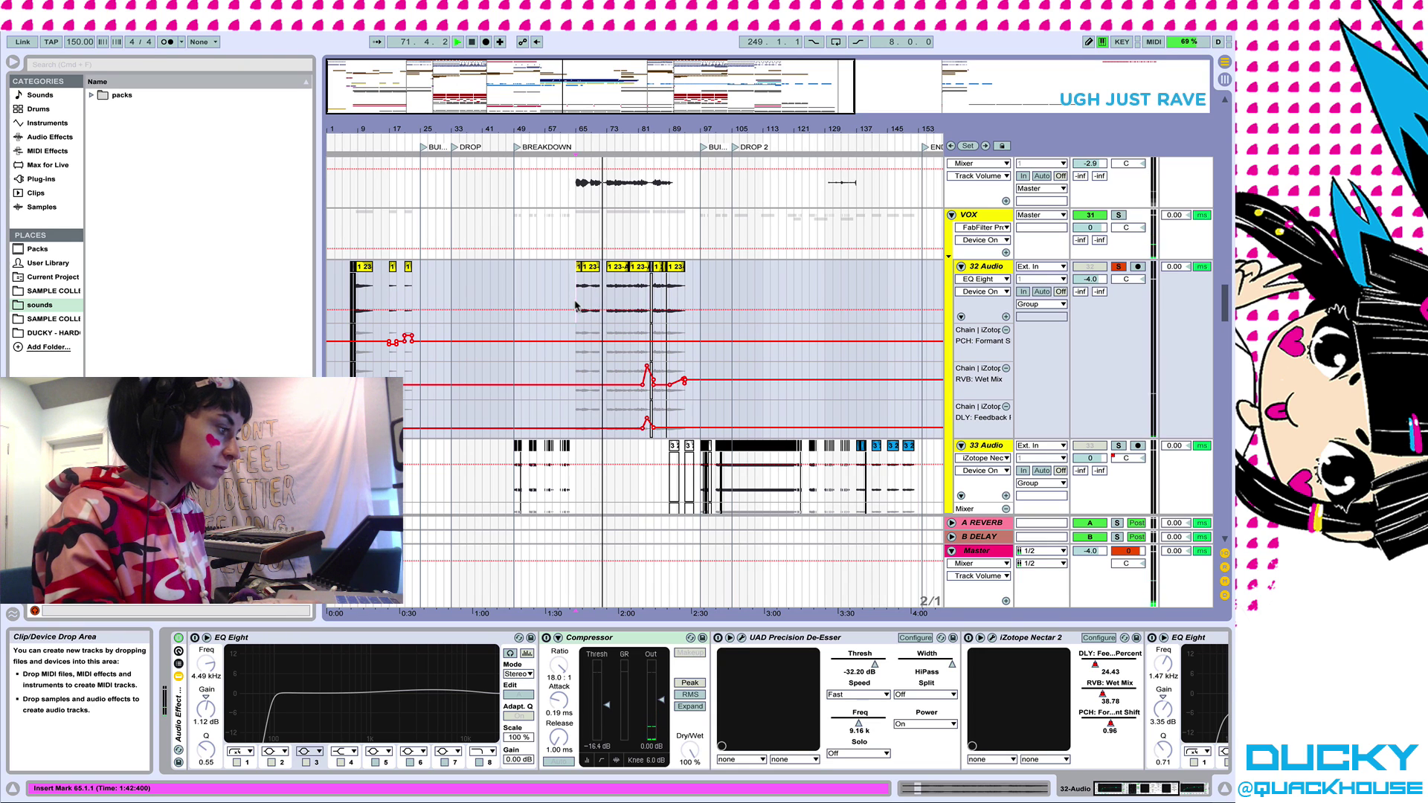
{"action": "key", "text": "space"}
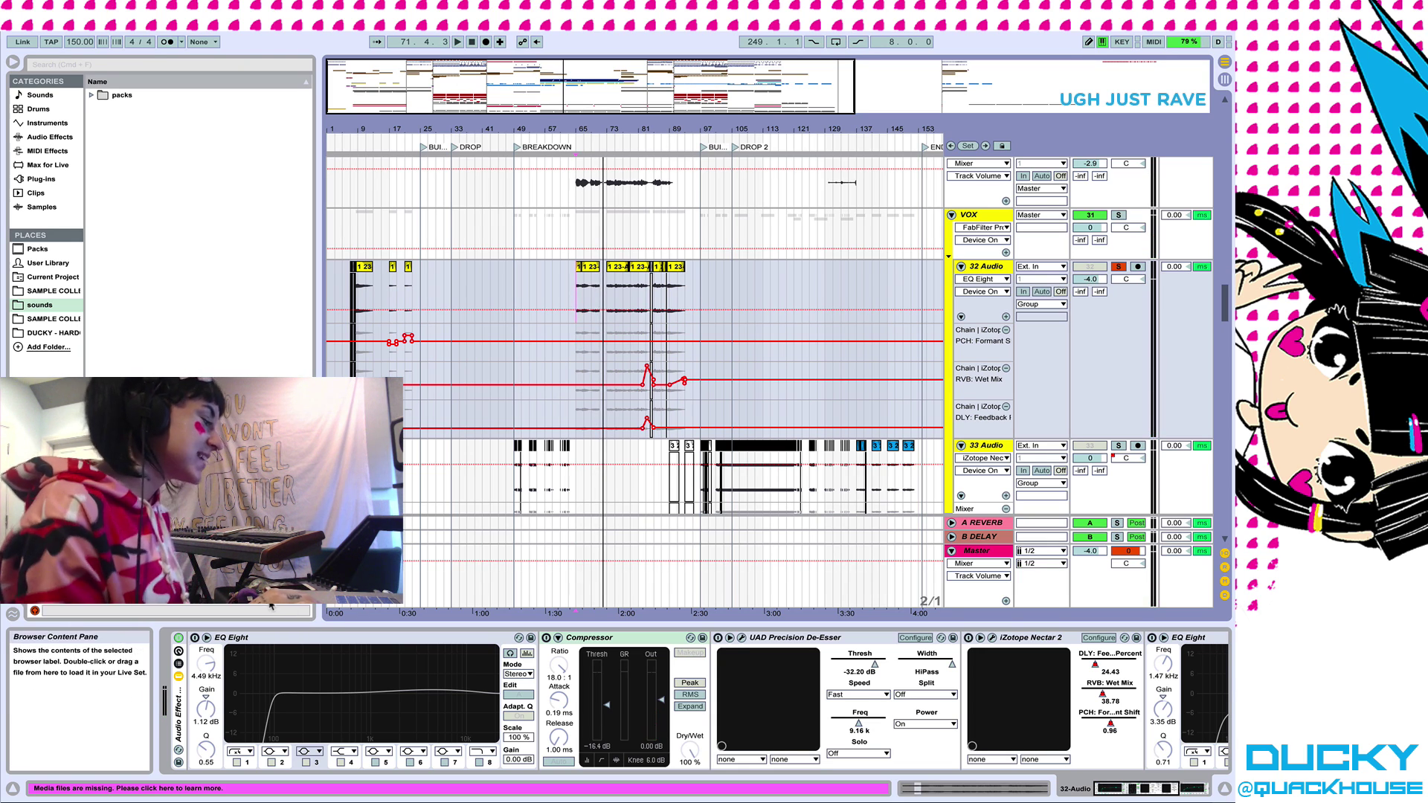
Reactivate the first EQ Eight on 32 Audio, examine its curve in the enlarged display, and audition the vocal from bar 65
{"action": "left_click", "coordinate": [275, 654]}
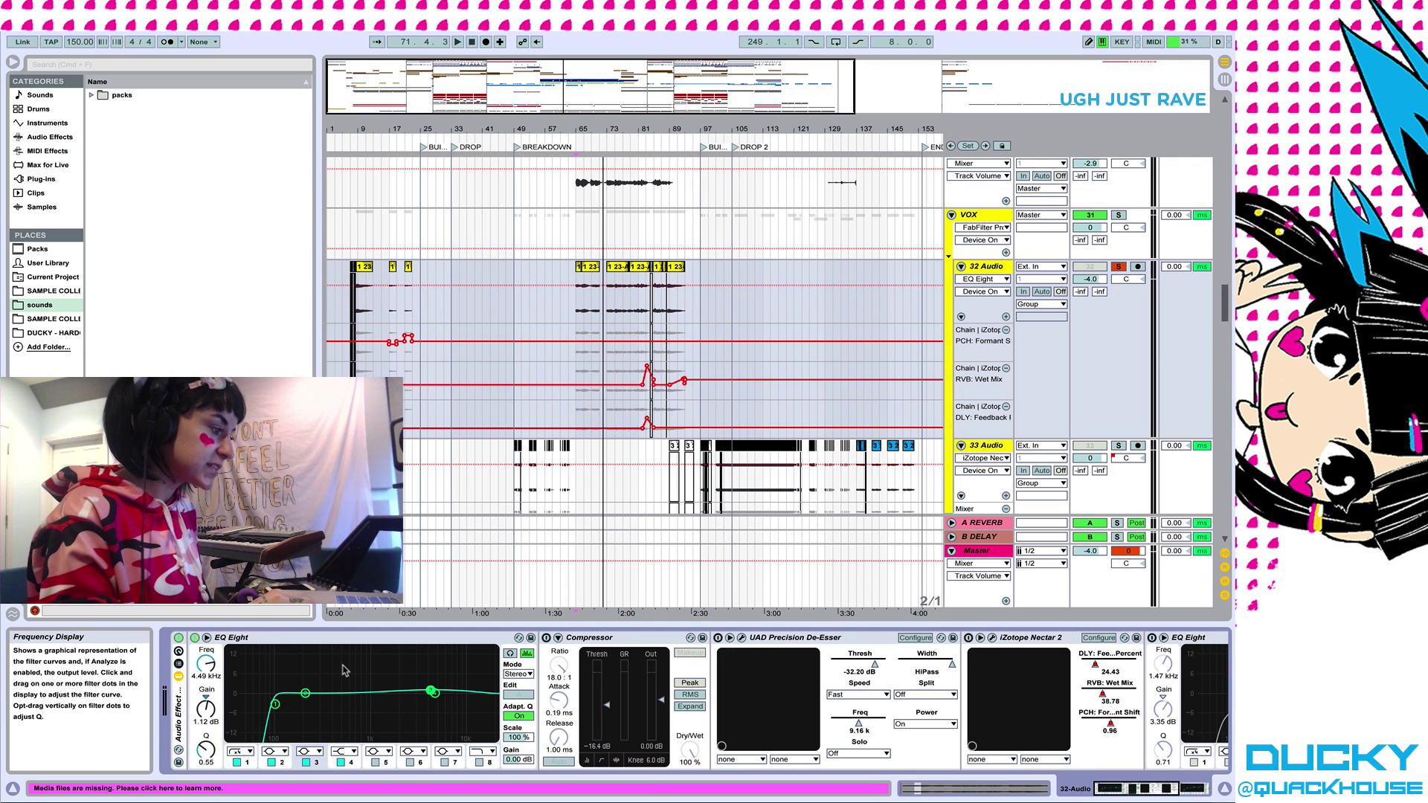
{"action": "left_click", "coordinate": [510, 653]}
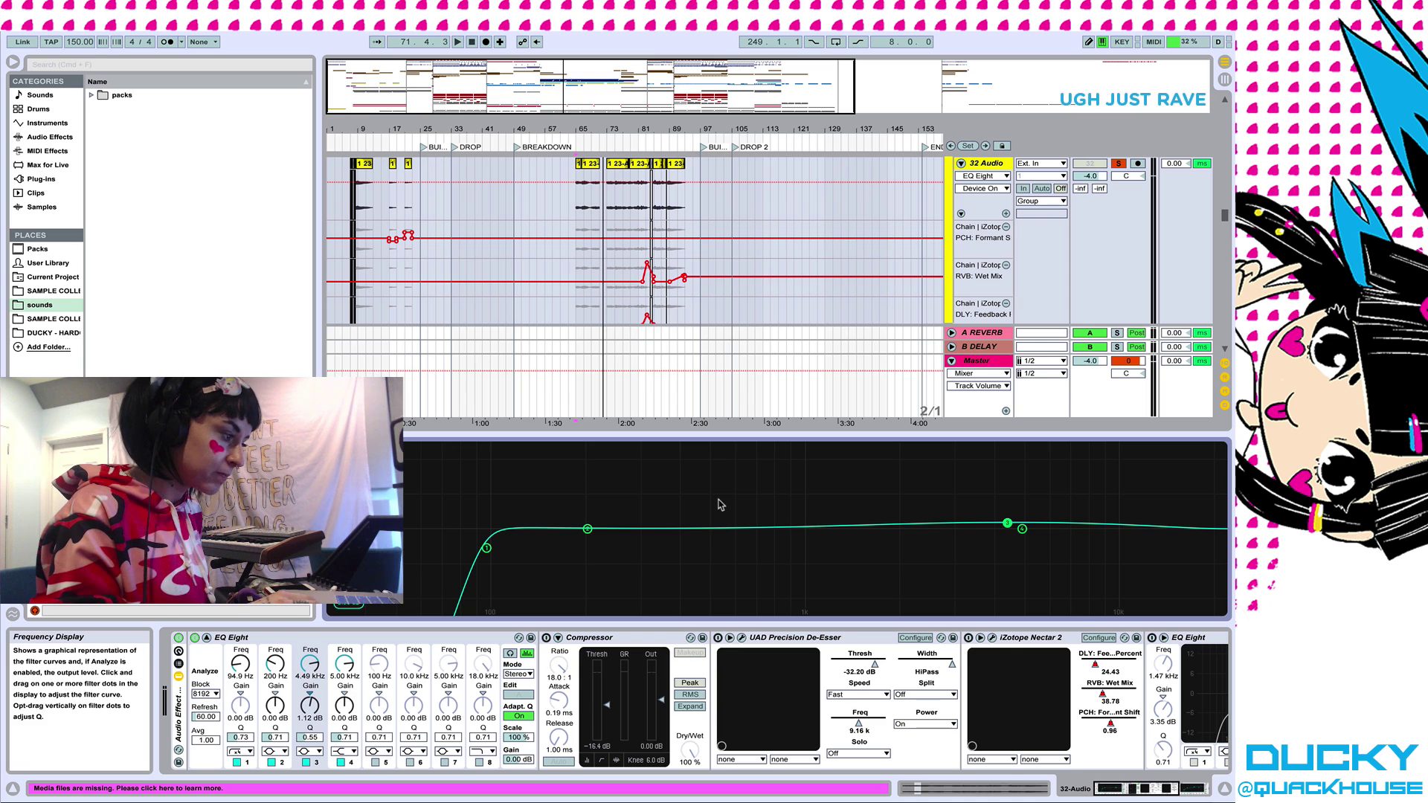
{"action": "key", "text": "space"}
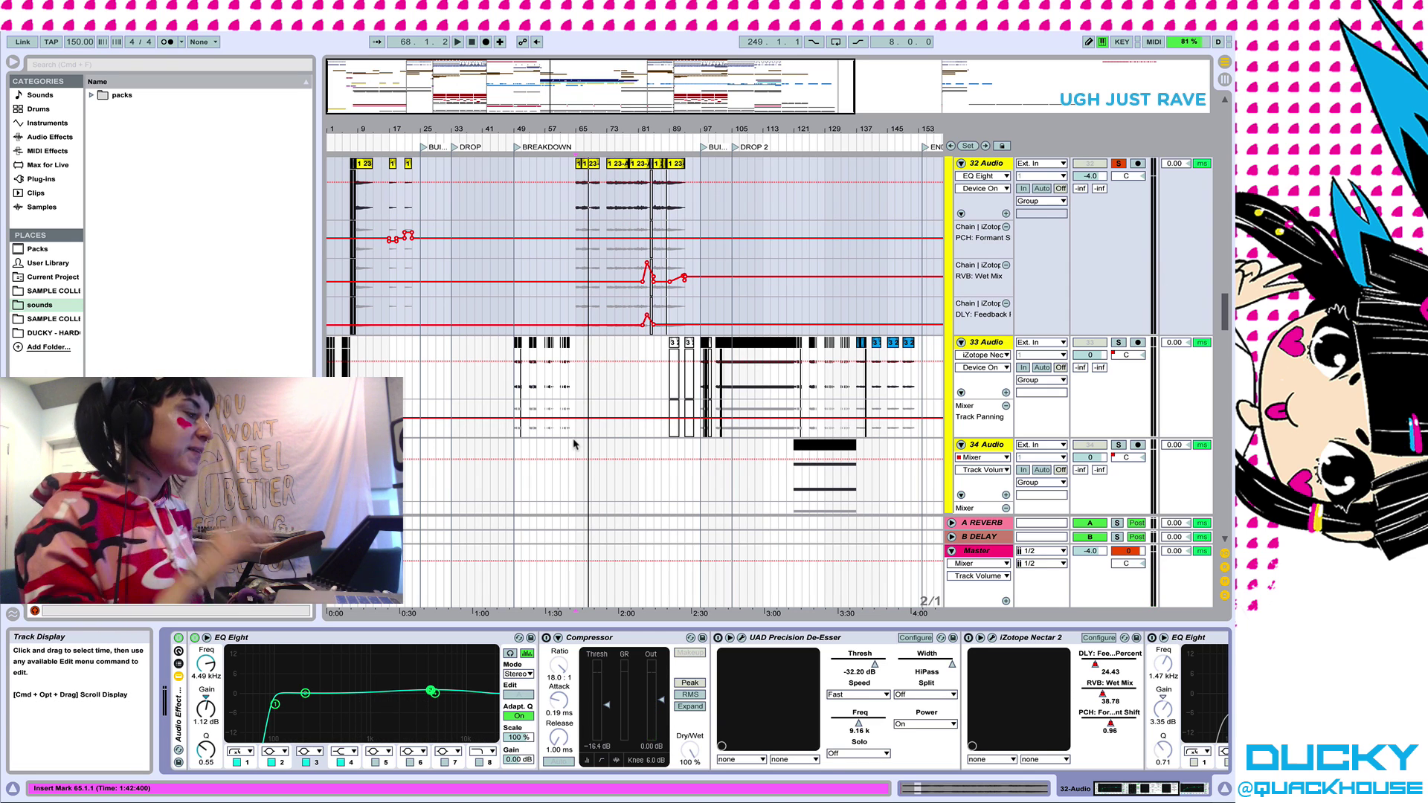
{"action": "key", "text": "space"}
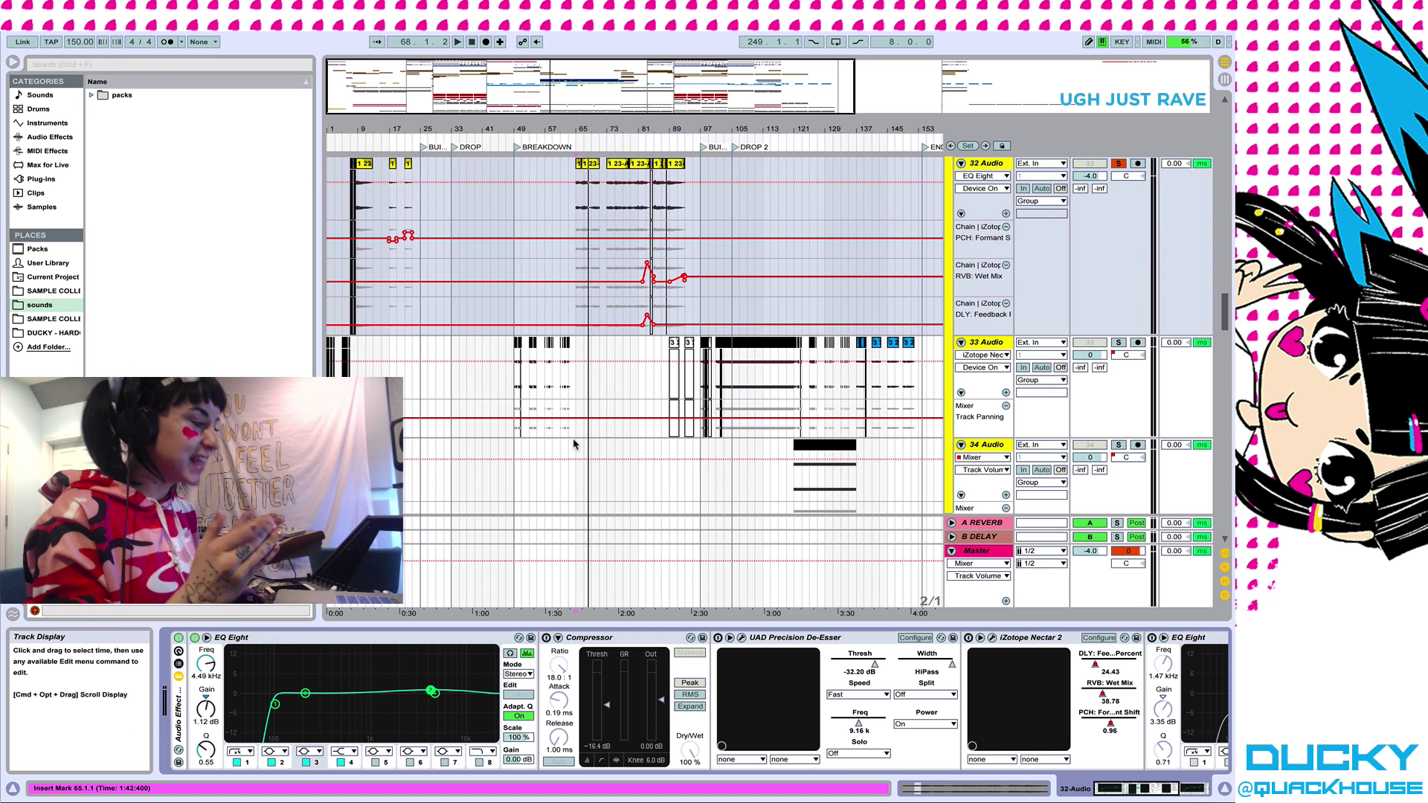
Reactivate the Compressor after the first EQ Eight and audition the vocal from bar 65
{"action": "left_click", "coordinate": [546, 637]}
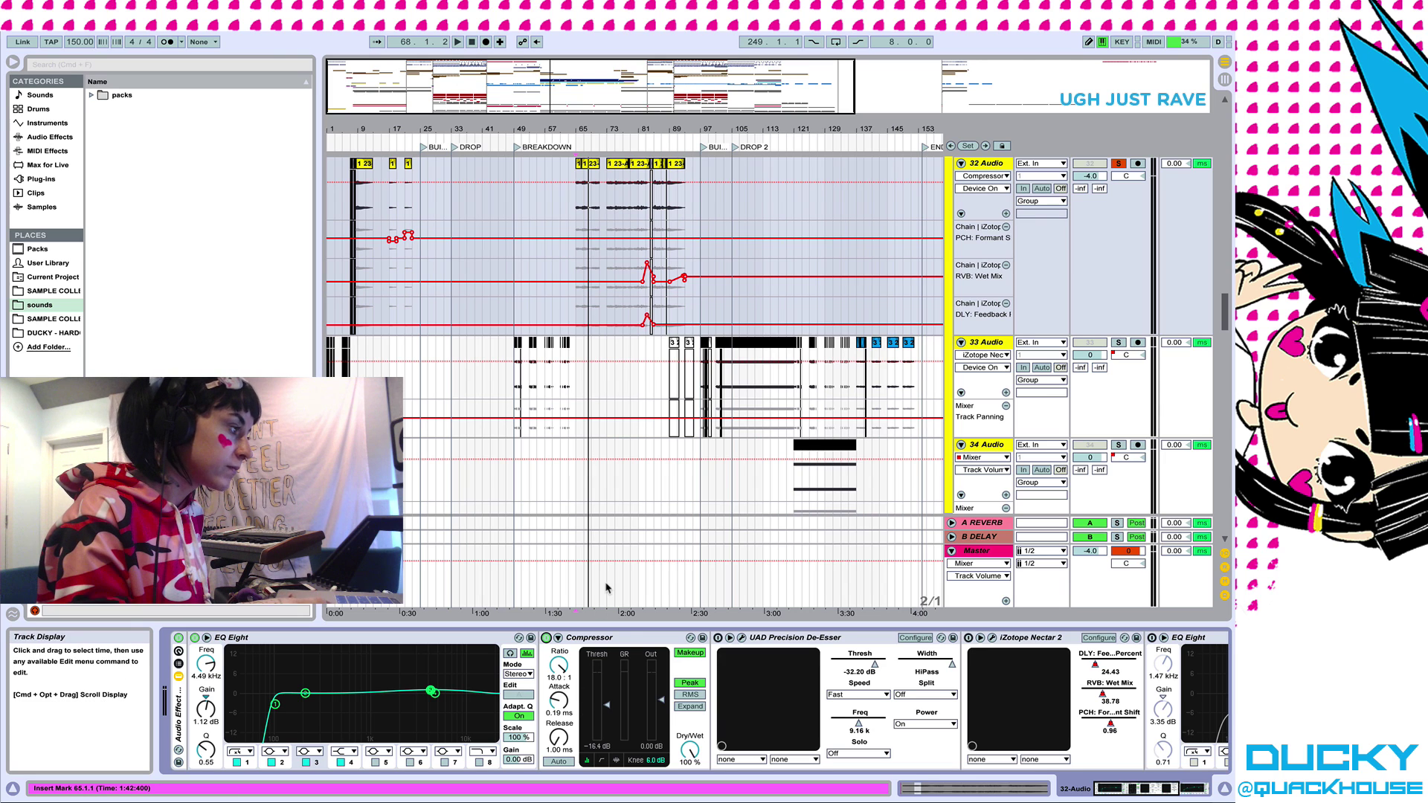
{"action": "key", "text": "space"}
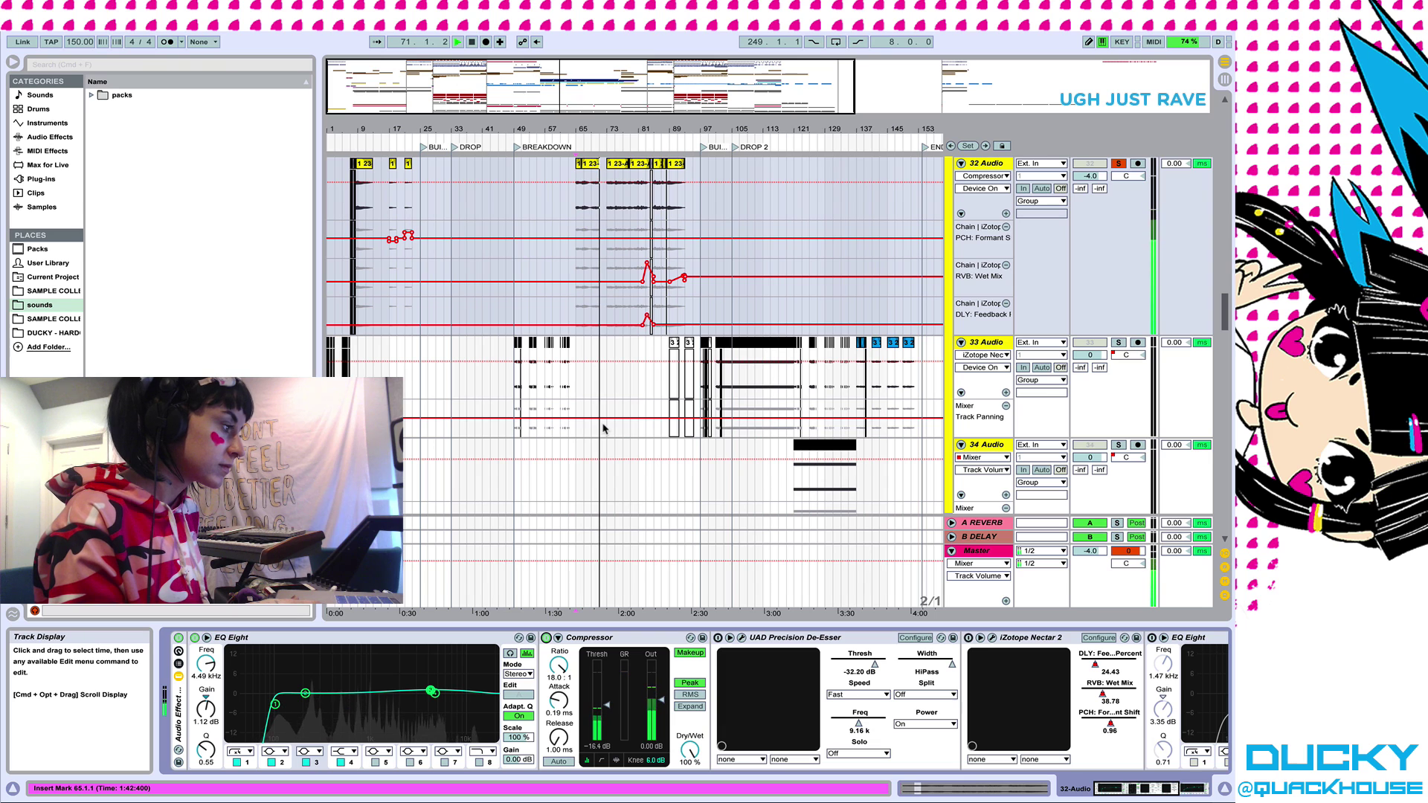
{"action": "key", "text": "space"}
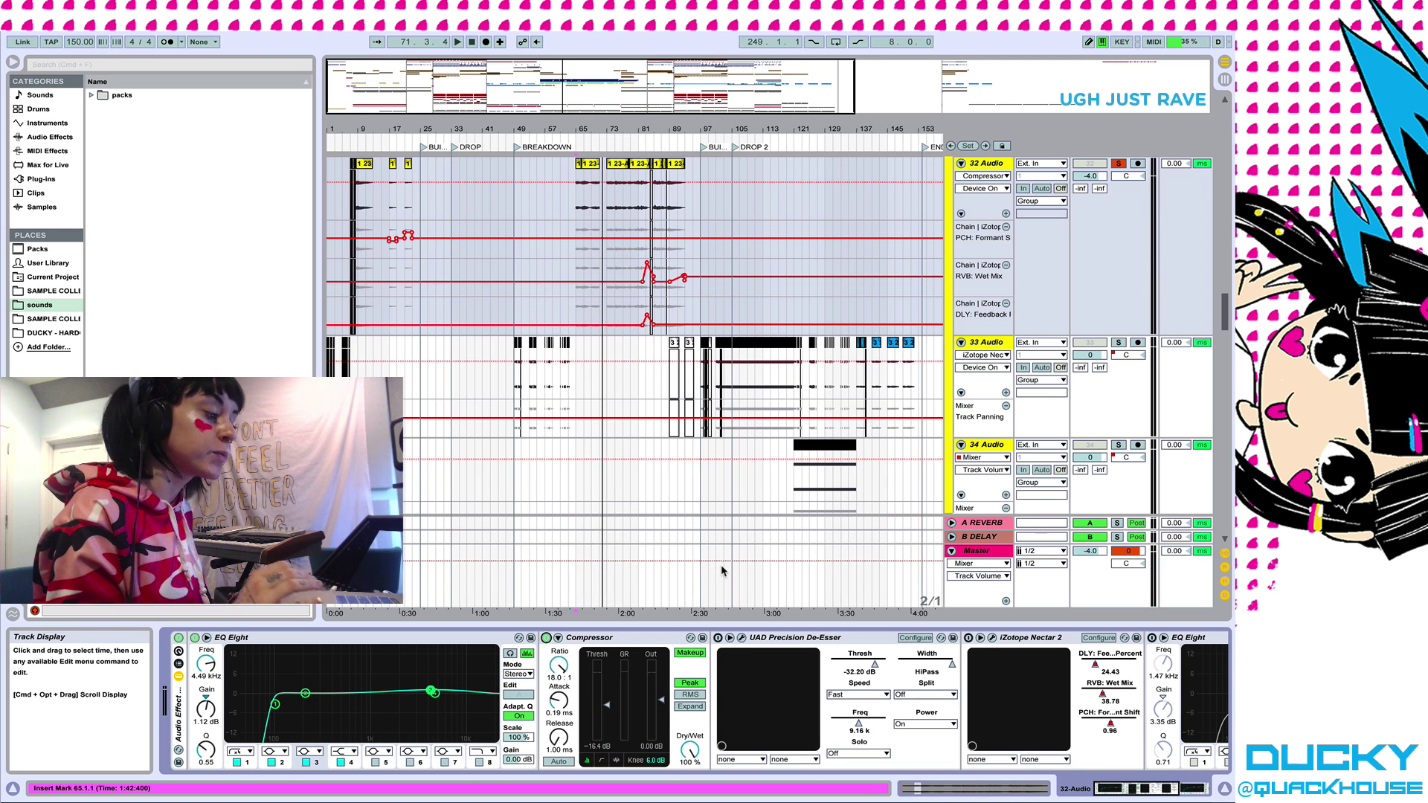
Reactivate the UAD Precision De-Esser, review its settings in the plug-in window, and audition the vocal from bar 65
{"action": "scroll", "coordinate": [718, 667], "scroll_direction": "right", "scroll_amount": 3}
{"action": "left_click", "coordinate": [636, 641]}
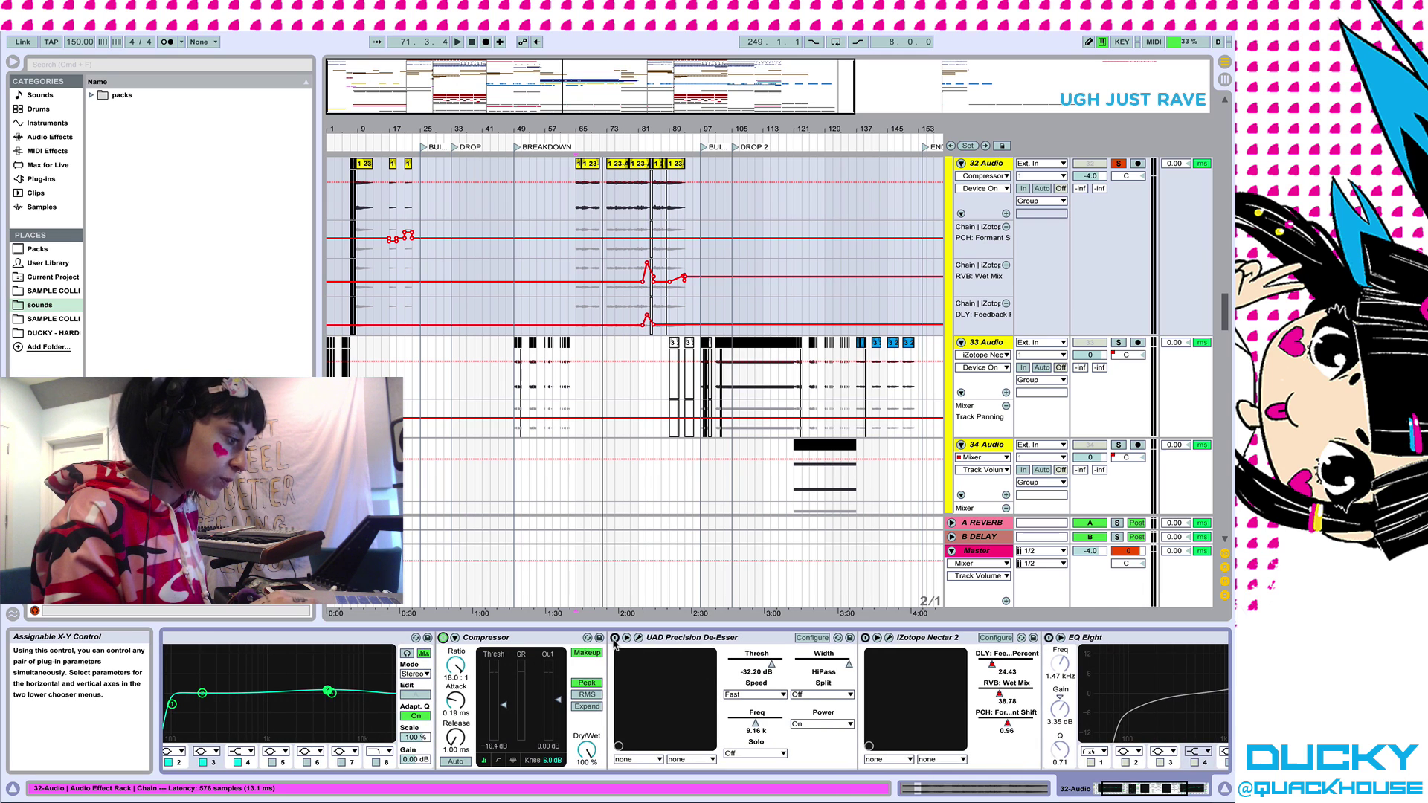
{"action": "left_click", "coordinate": [637, 639]}
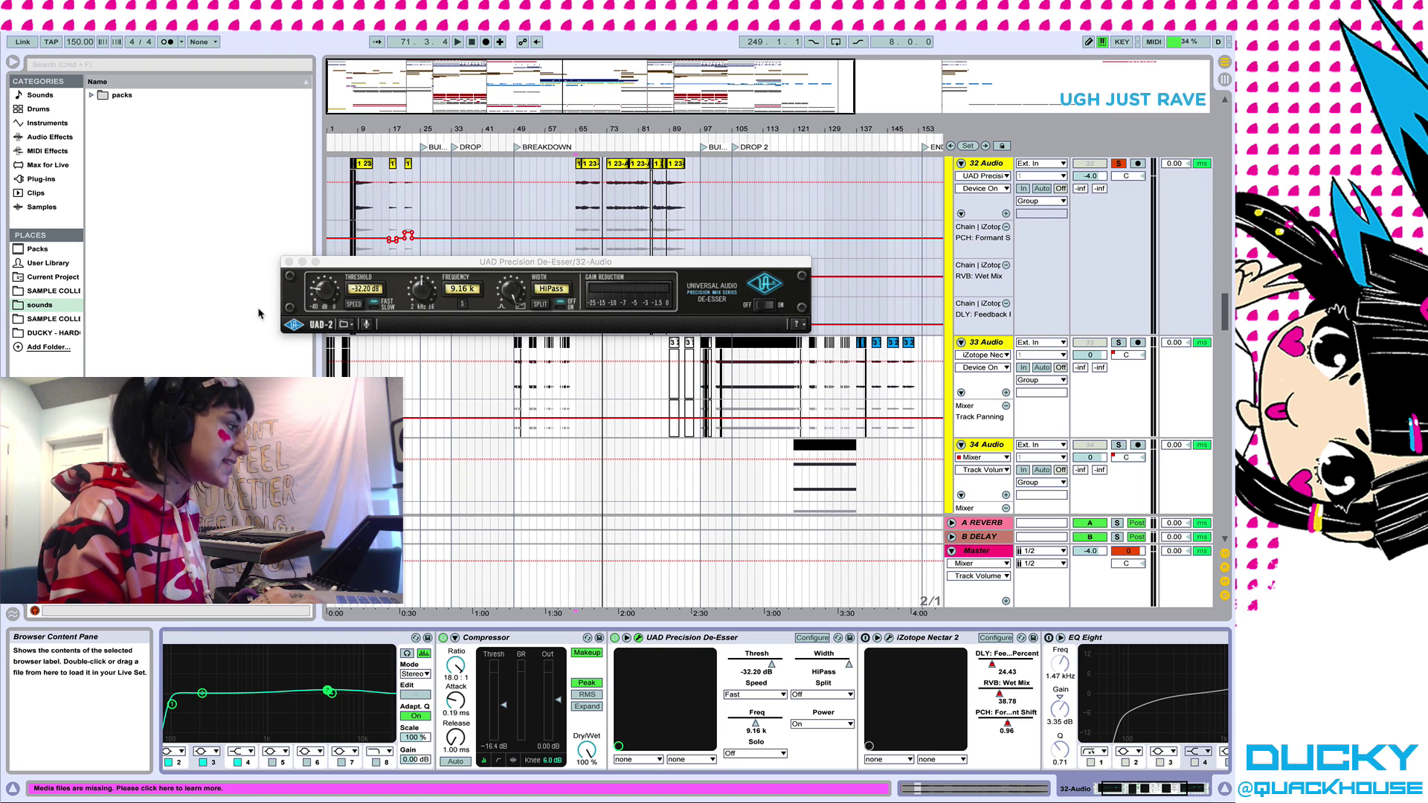
{"action": "left_click", "coordinate": [422, 295]}
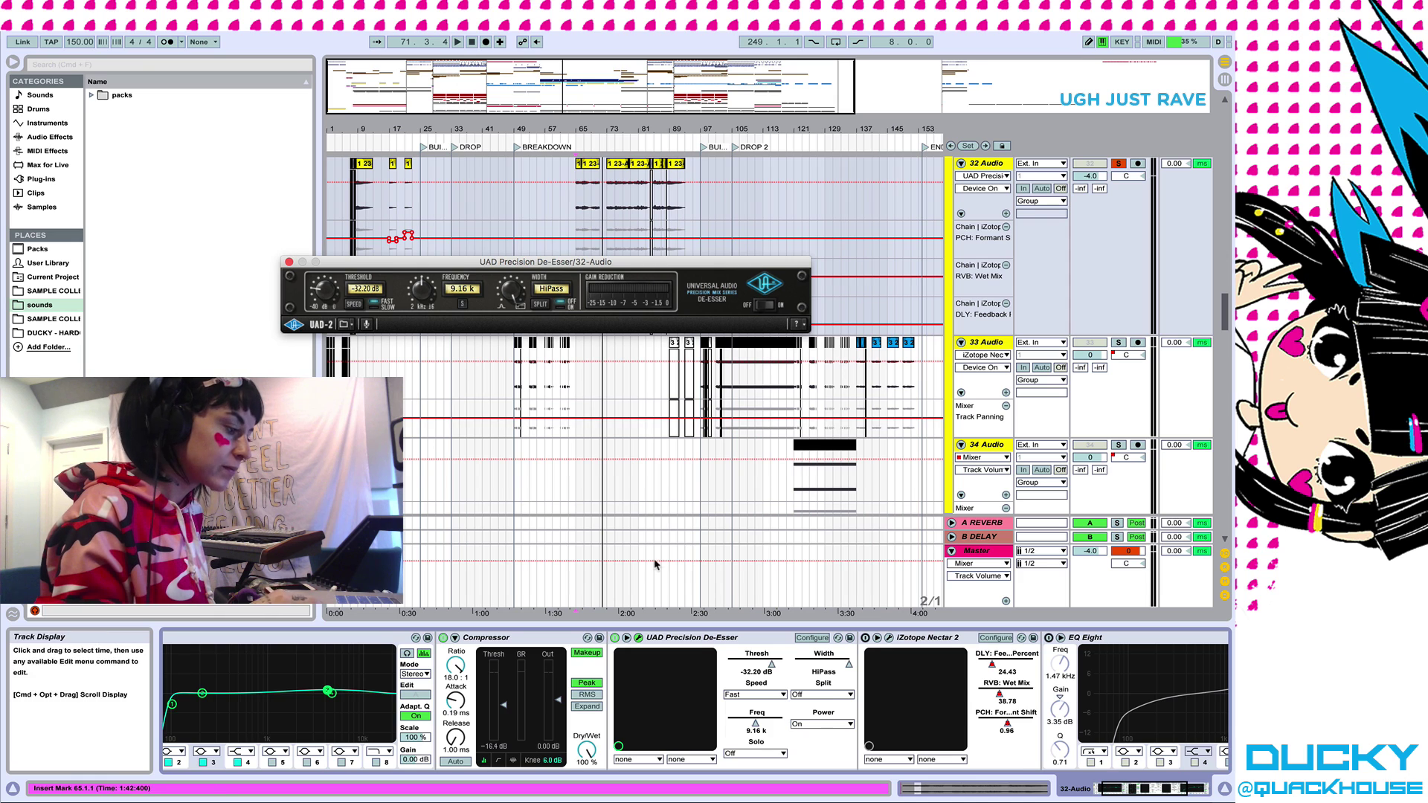
{"action": "scroll", "coordinate": [838, 681], "scroll_direction": "right", "scroll_amount": 3}
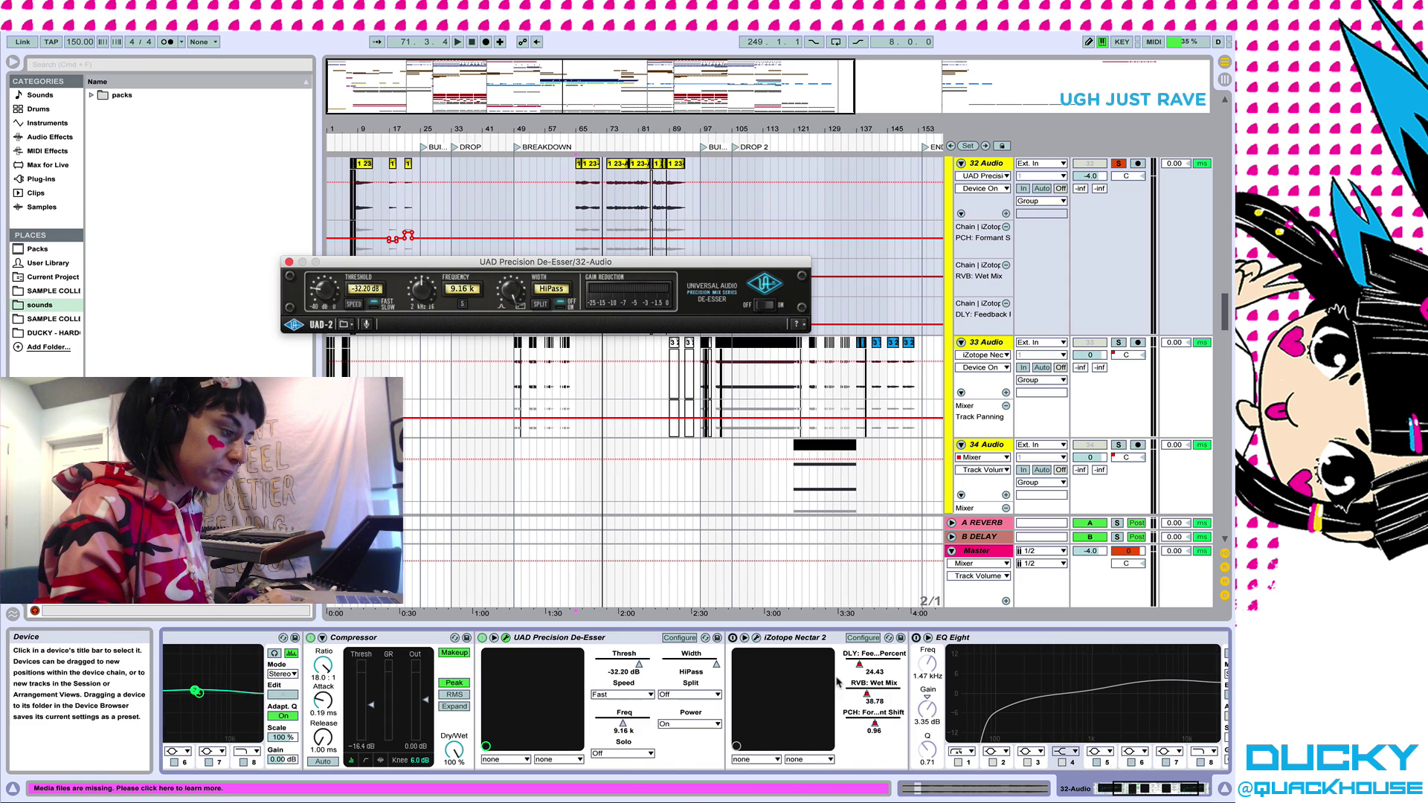
{"action": "left_click", "coordinate": [289, 263]}
{"action": "left_click", "coordinate": [579, 217]}
{"action": "key", "text": "space"}
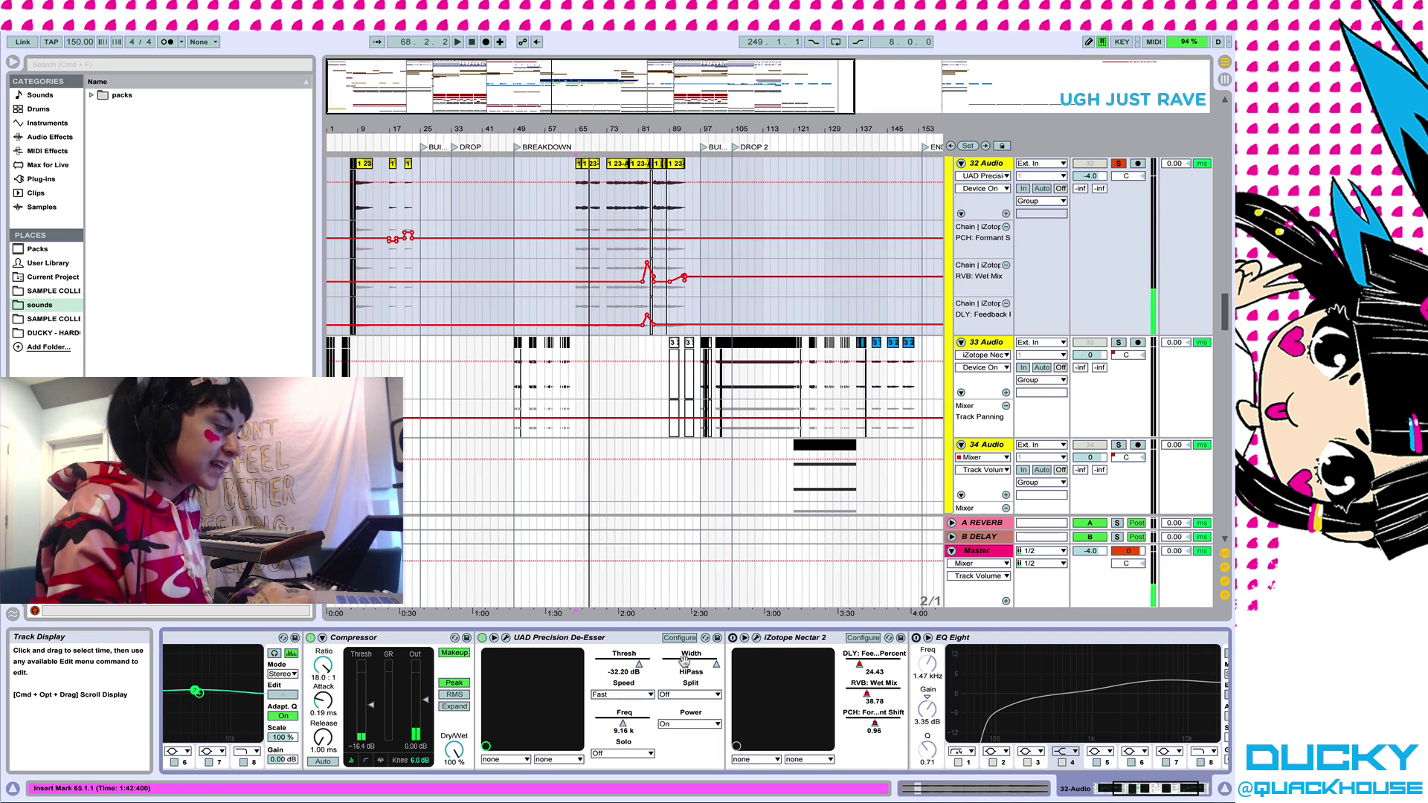
Reactivate iZotope Nectar 2, open its interface, and switch off all its active modules except Pitch
{"action": "left_click", "coordinate": [753, 637]}
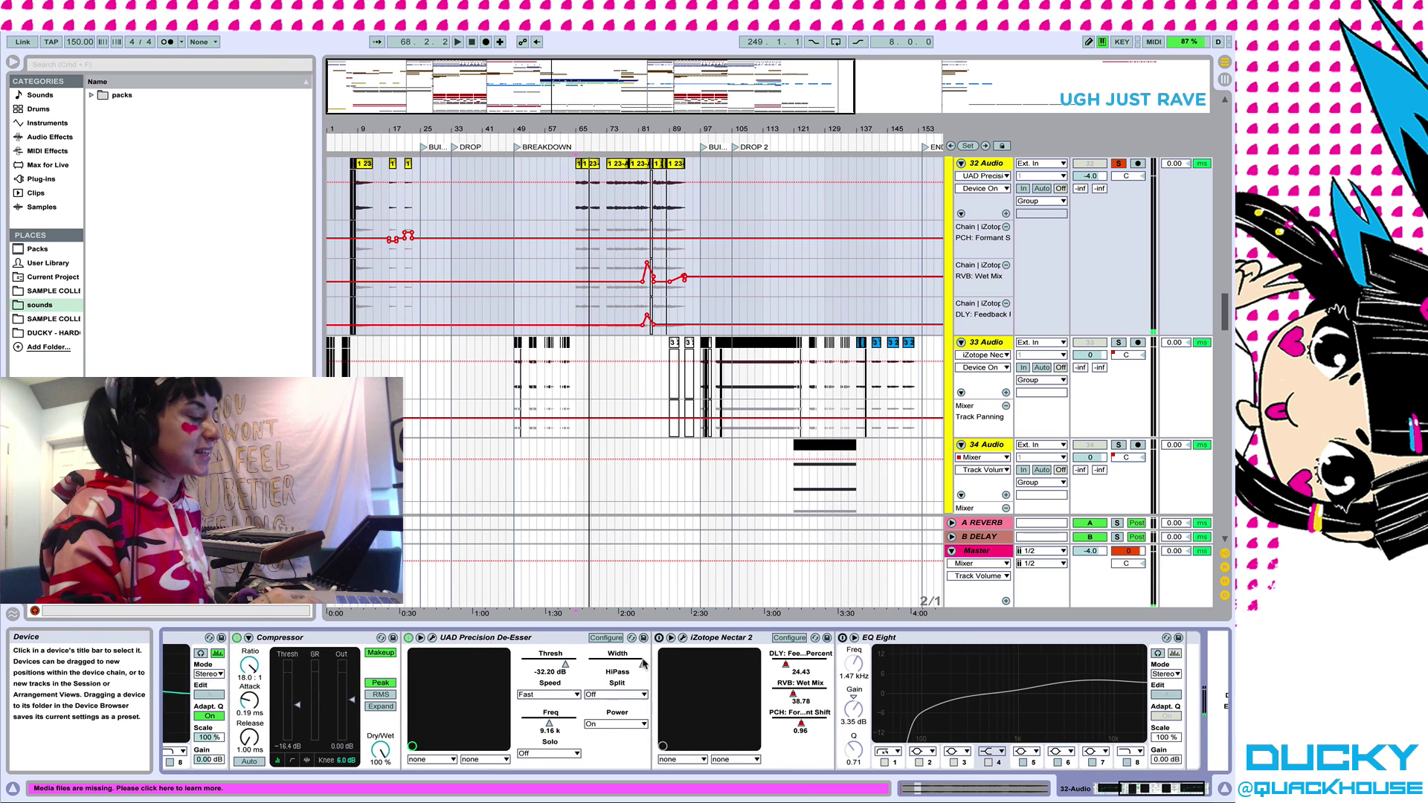
{"action": "left_click", "coordinate": [682, 637]}
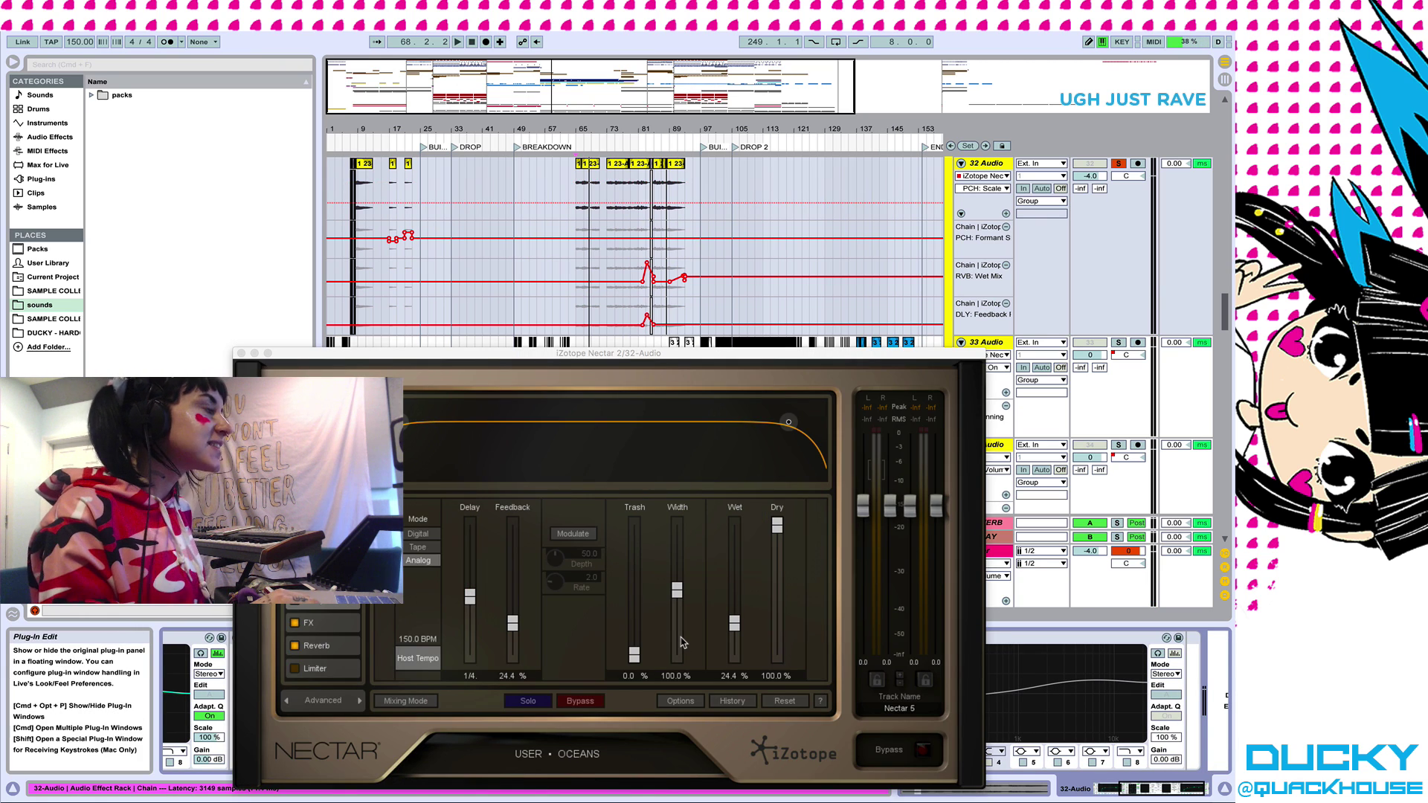
{"action": "left_click_drag", "start_coordinate": [610, 355], "coordinate": [628, 122]}
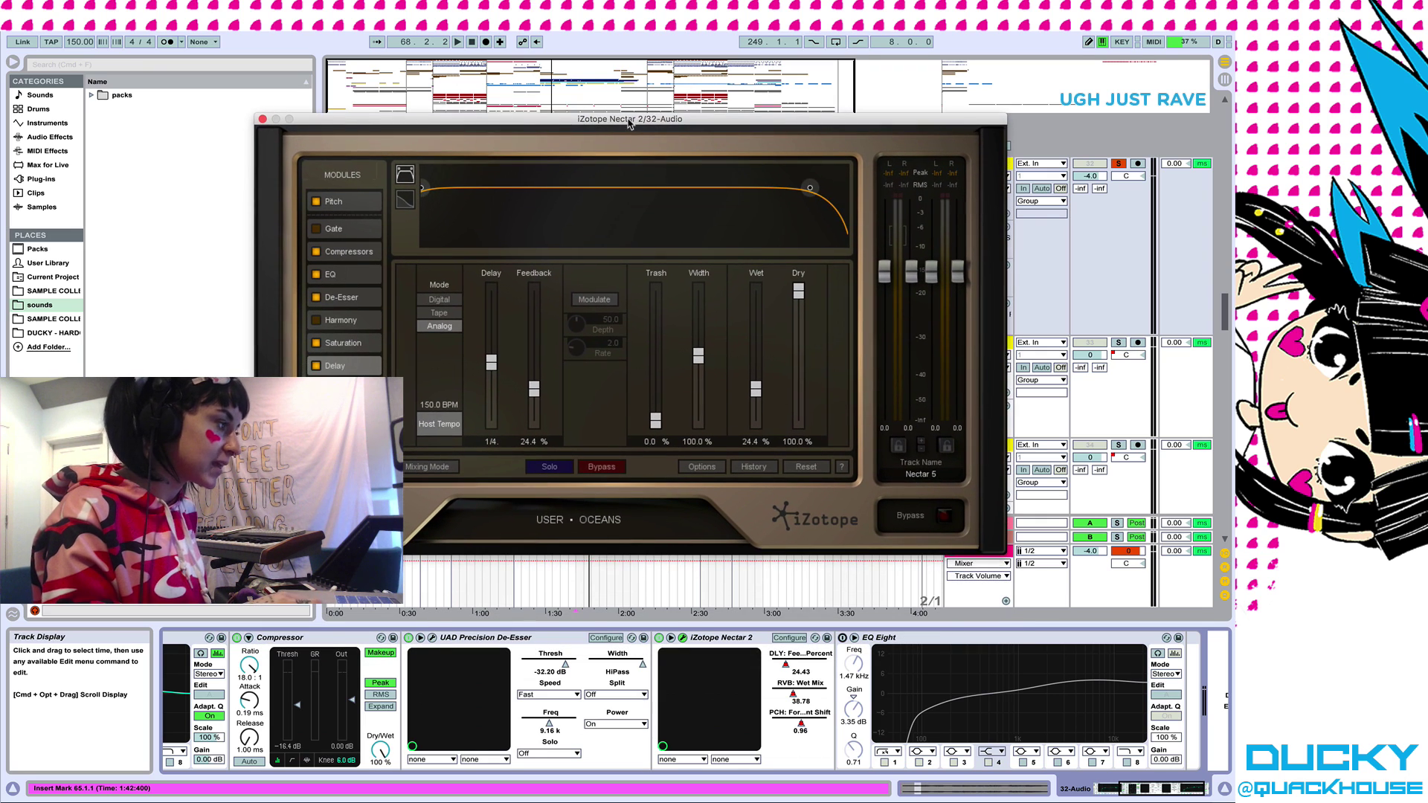
{"action": "left_click", "coordinate": [323, 254]}
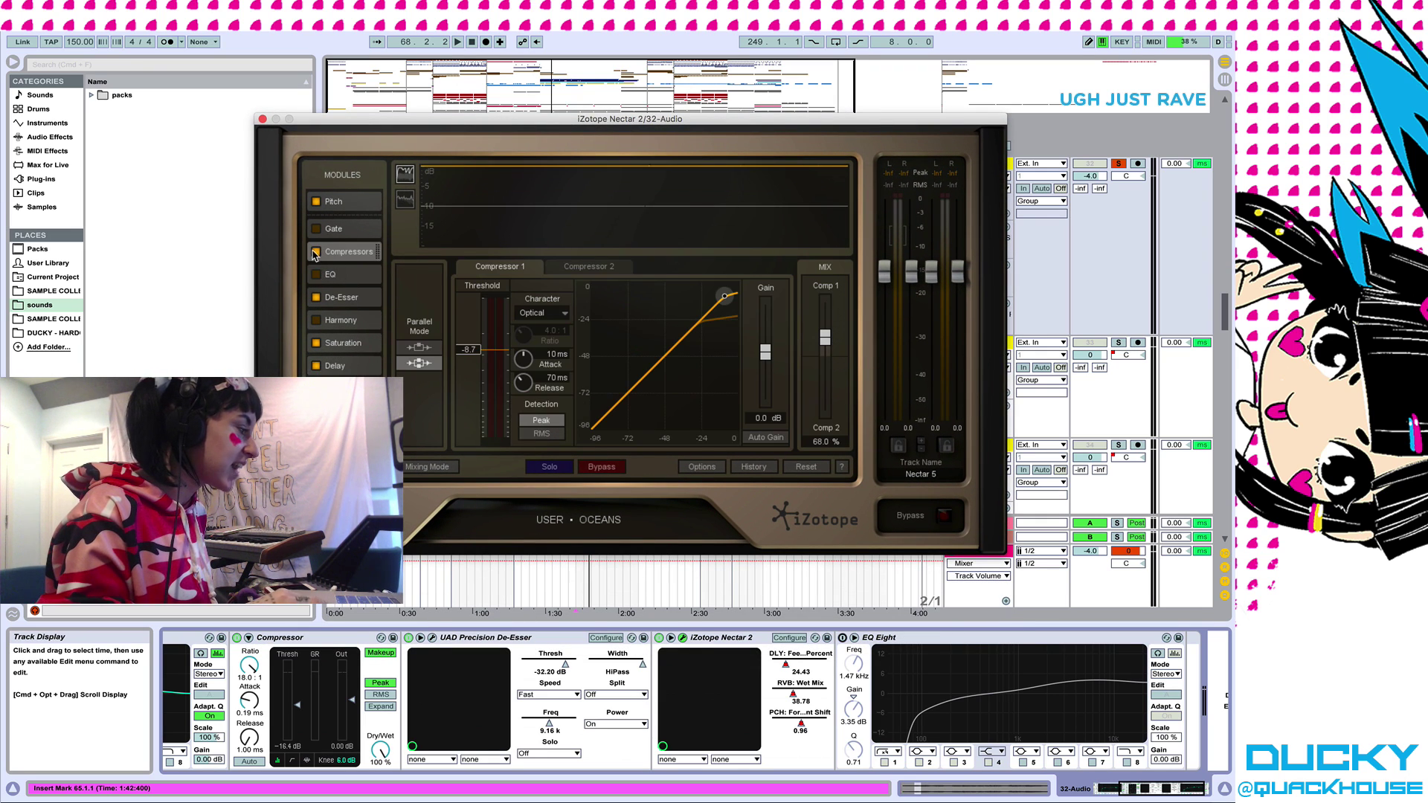
{"action": "left_click", "coordinate": [316, 251]}
{"action": "left_click", "coordinate": [316, 297]}
{"action": "left_click", "coordinate": [316, 343]}
{"action": "left_click", "coordinate": [316, 366]}
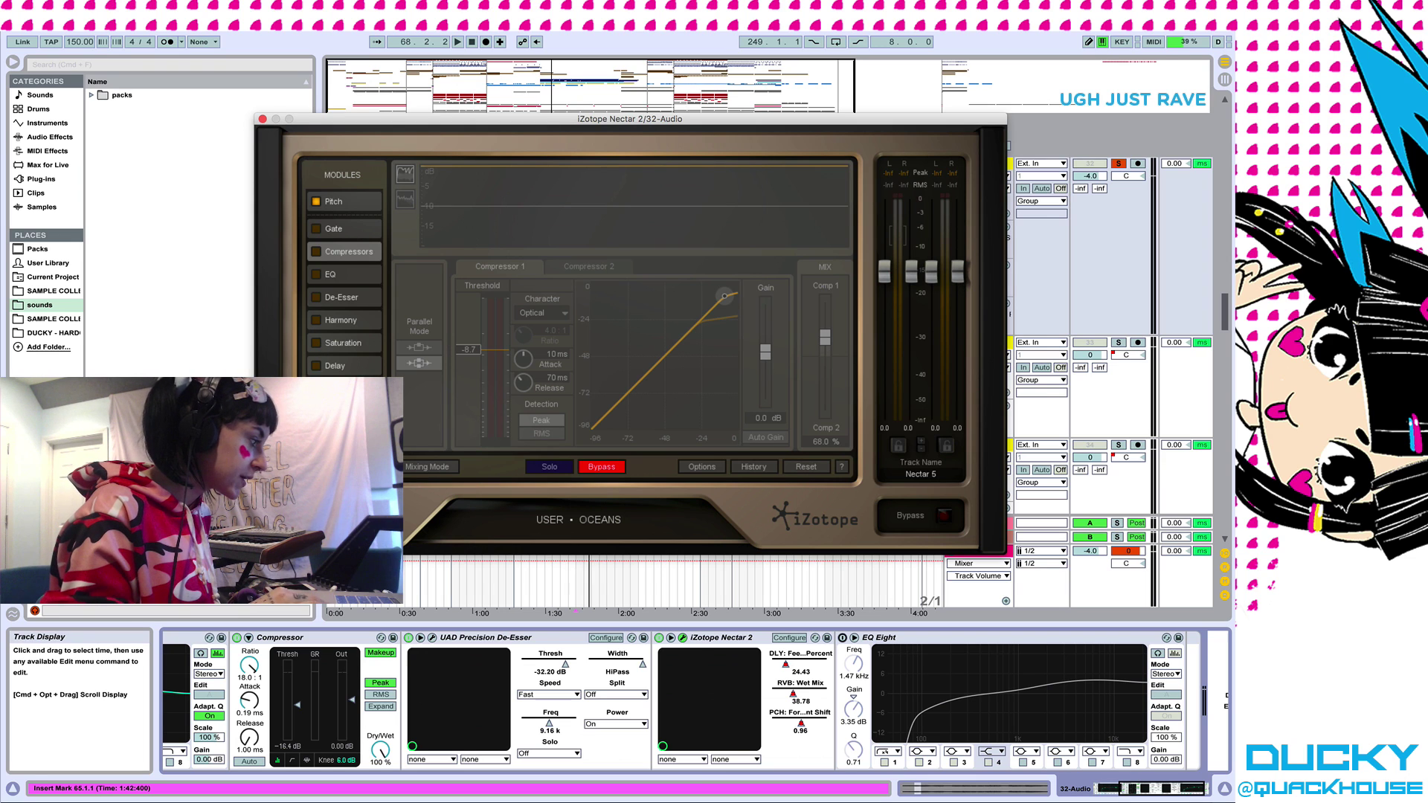
Display Nectar 2's Pitch module settings, audition the vocal with only that module active, and close the plug-in window
{"action": "left_click", "coordinate": [329, 209]}
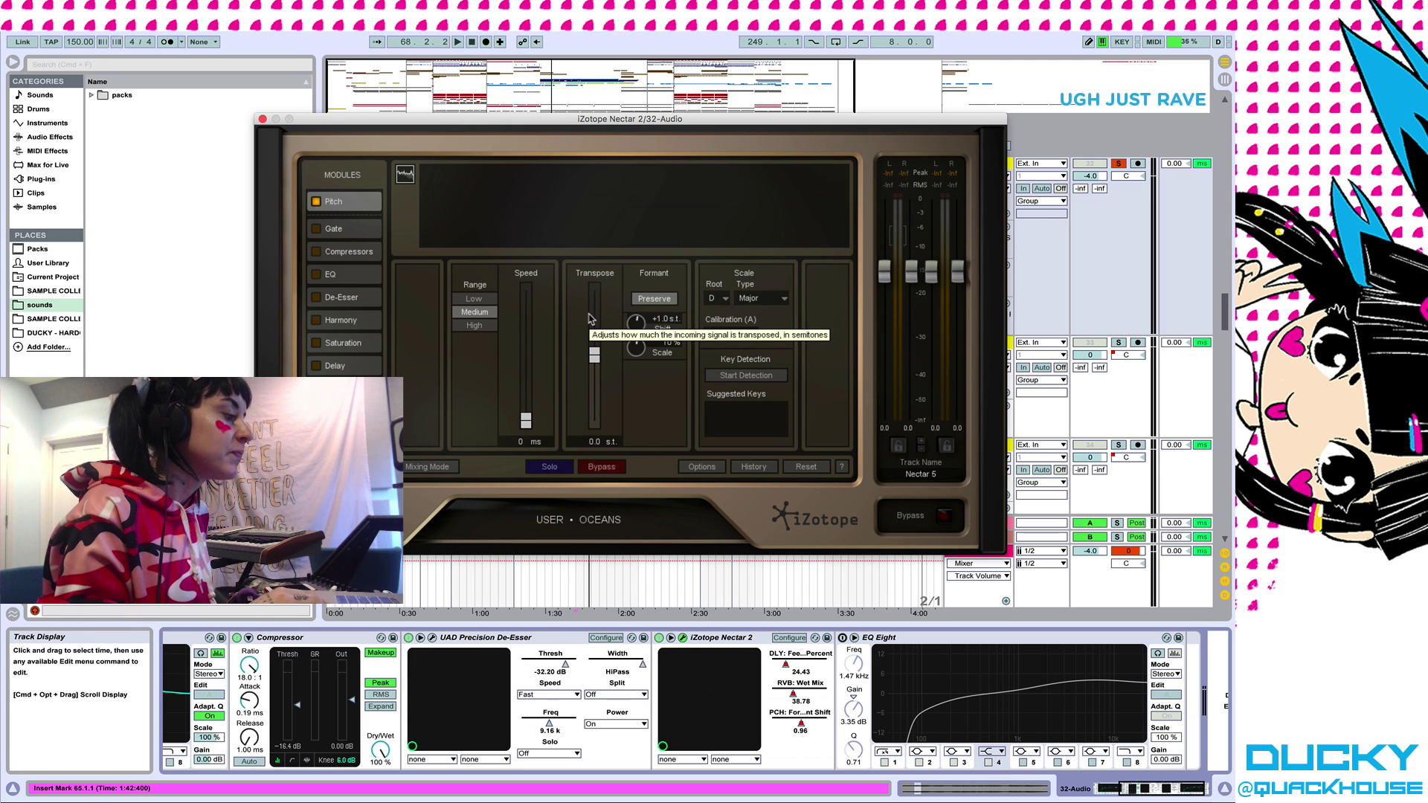
{"action": "key", "text": "space"}
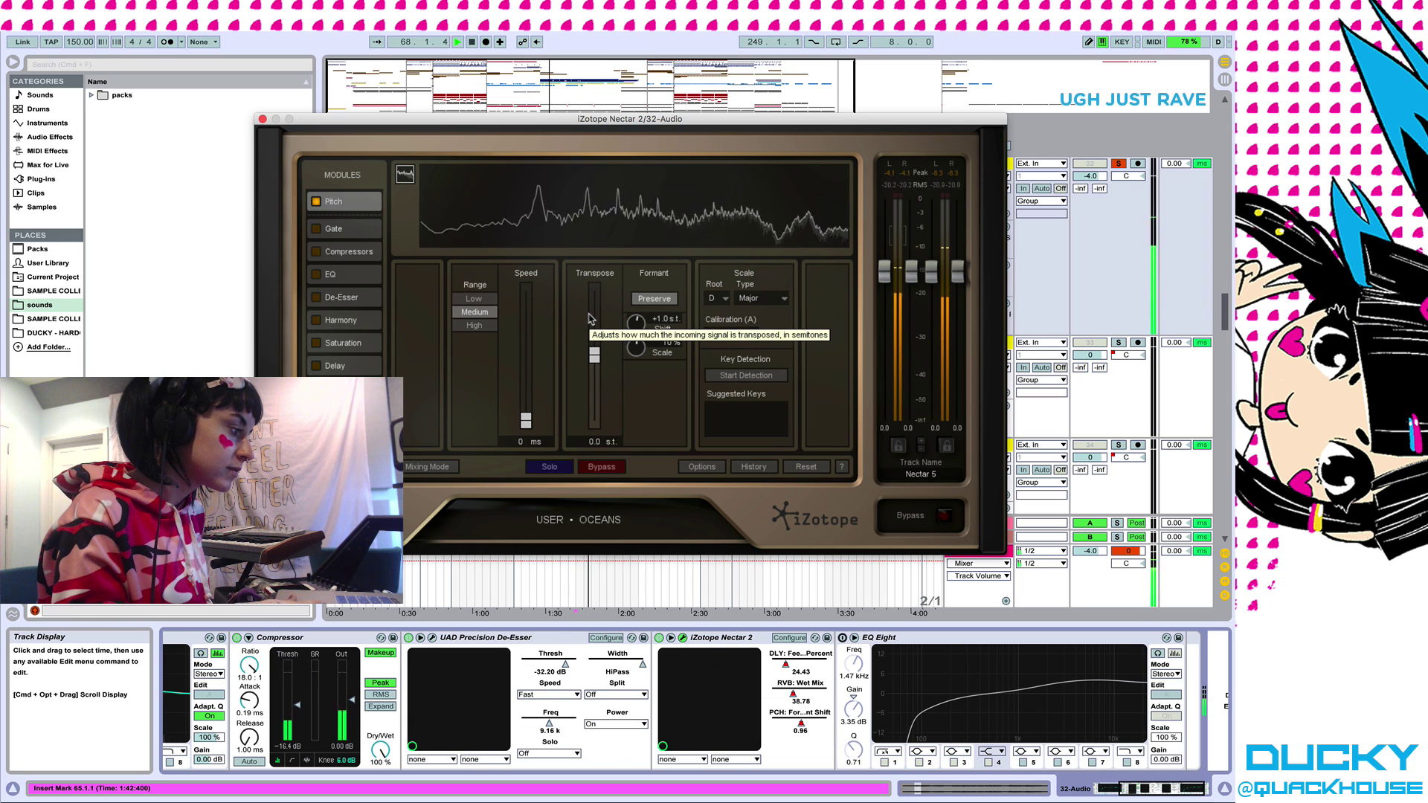
{"action": "key", "text": "space"}
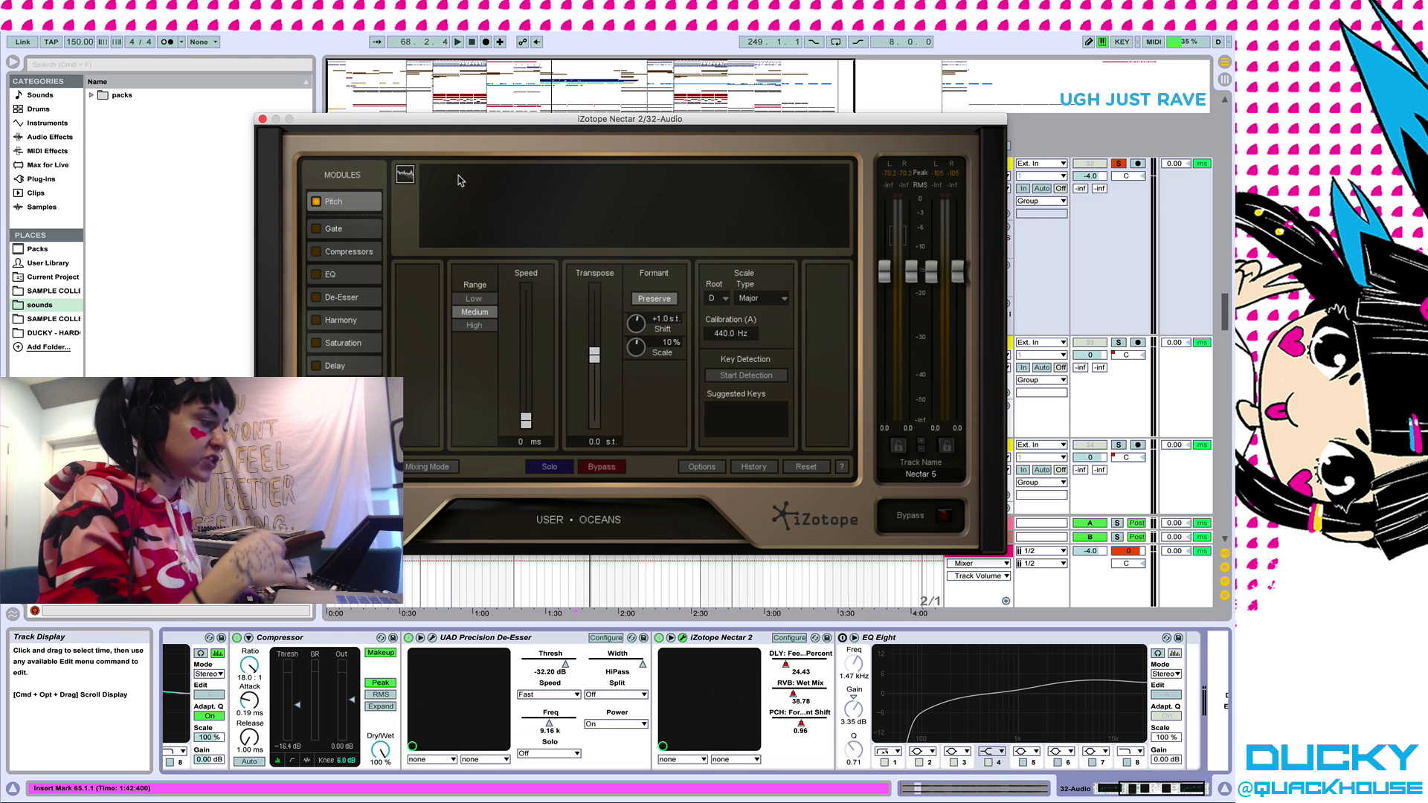
{"action": "left_click", "coordinate": [263, 120]}
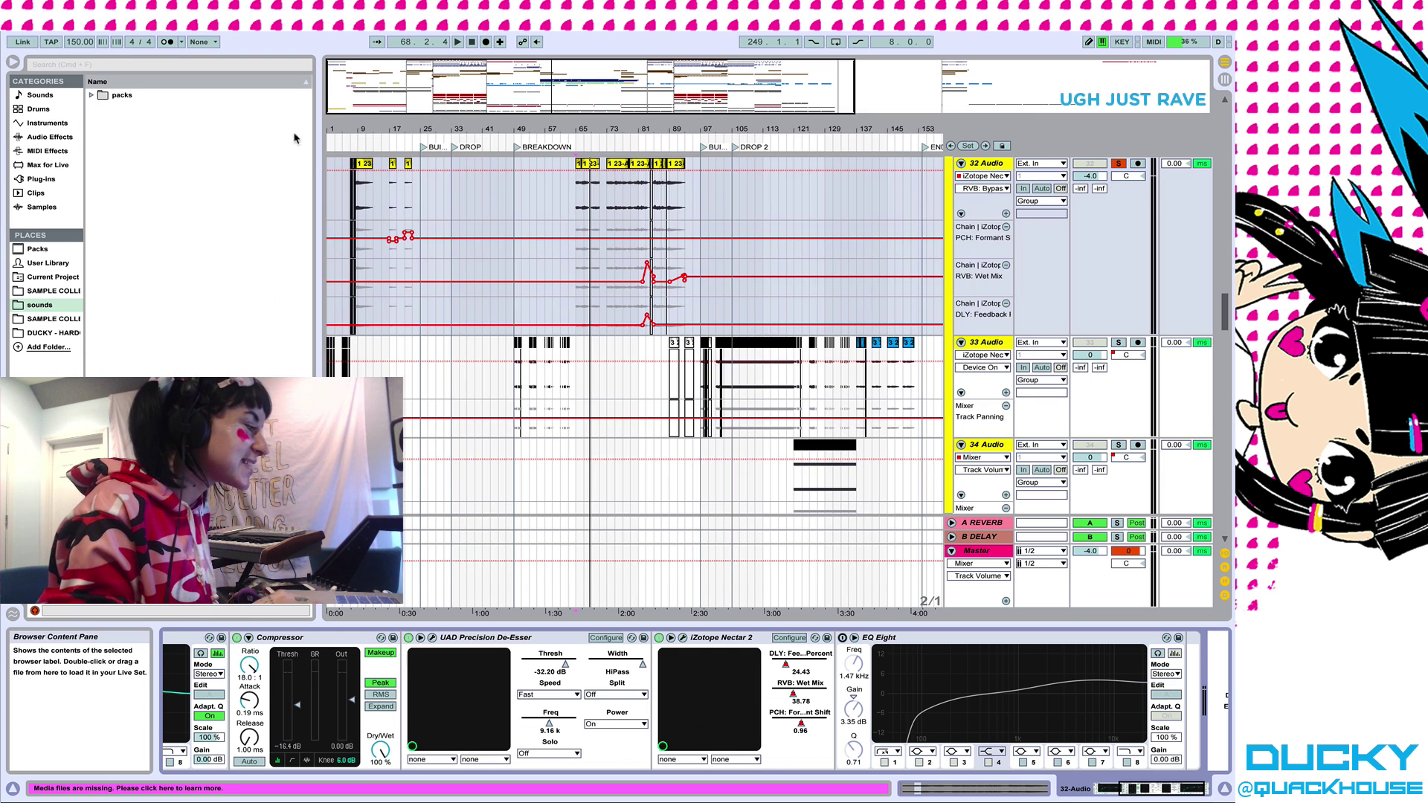
Audition the 32 Audio vocal from bar 17 and from bar 21, where Nectar 2's formant shift is automated
{"action": "left_click", "coordinate": [397, 220]}
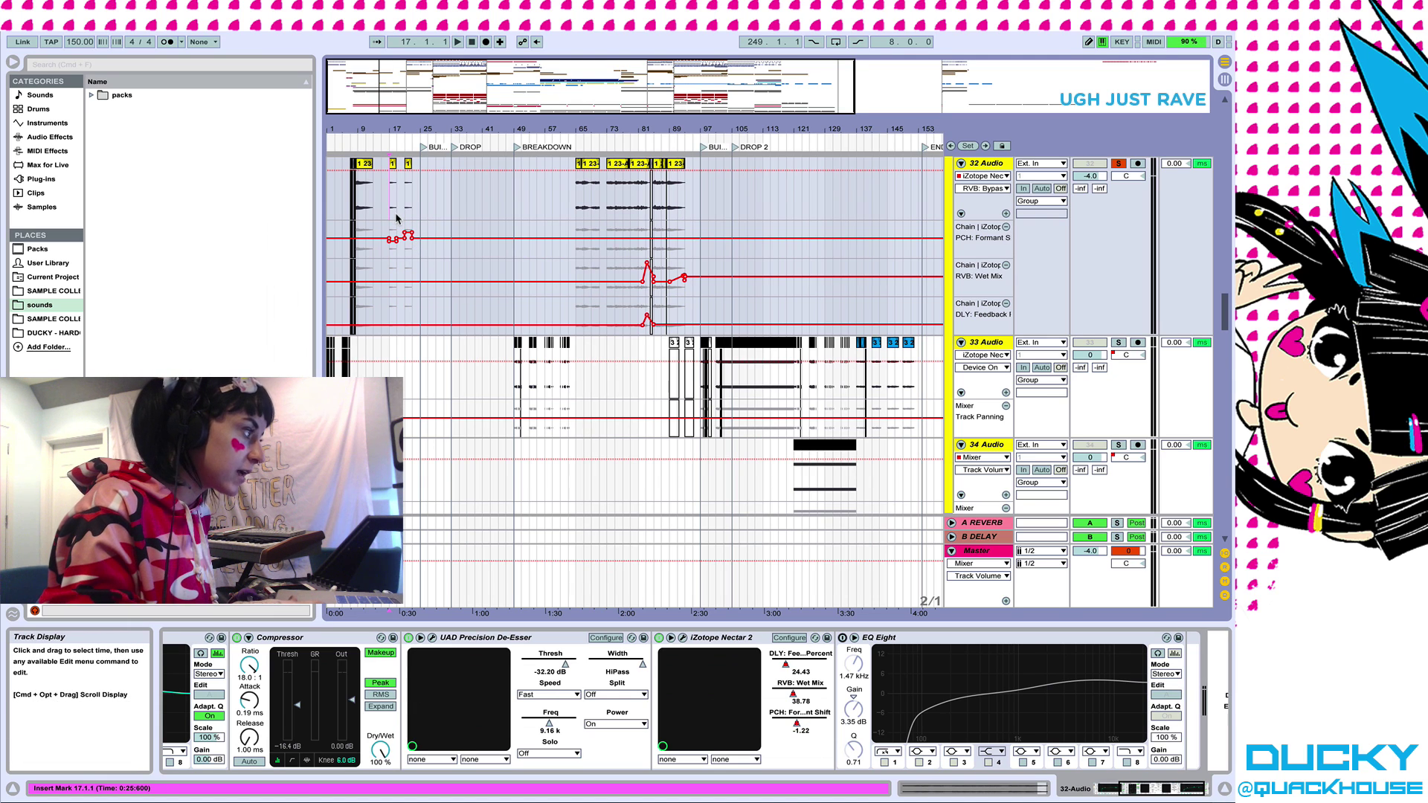
{"action": "key", "text": "space"}
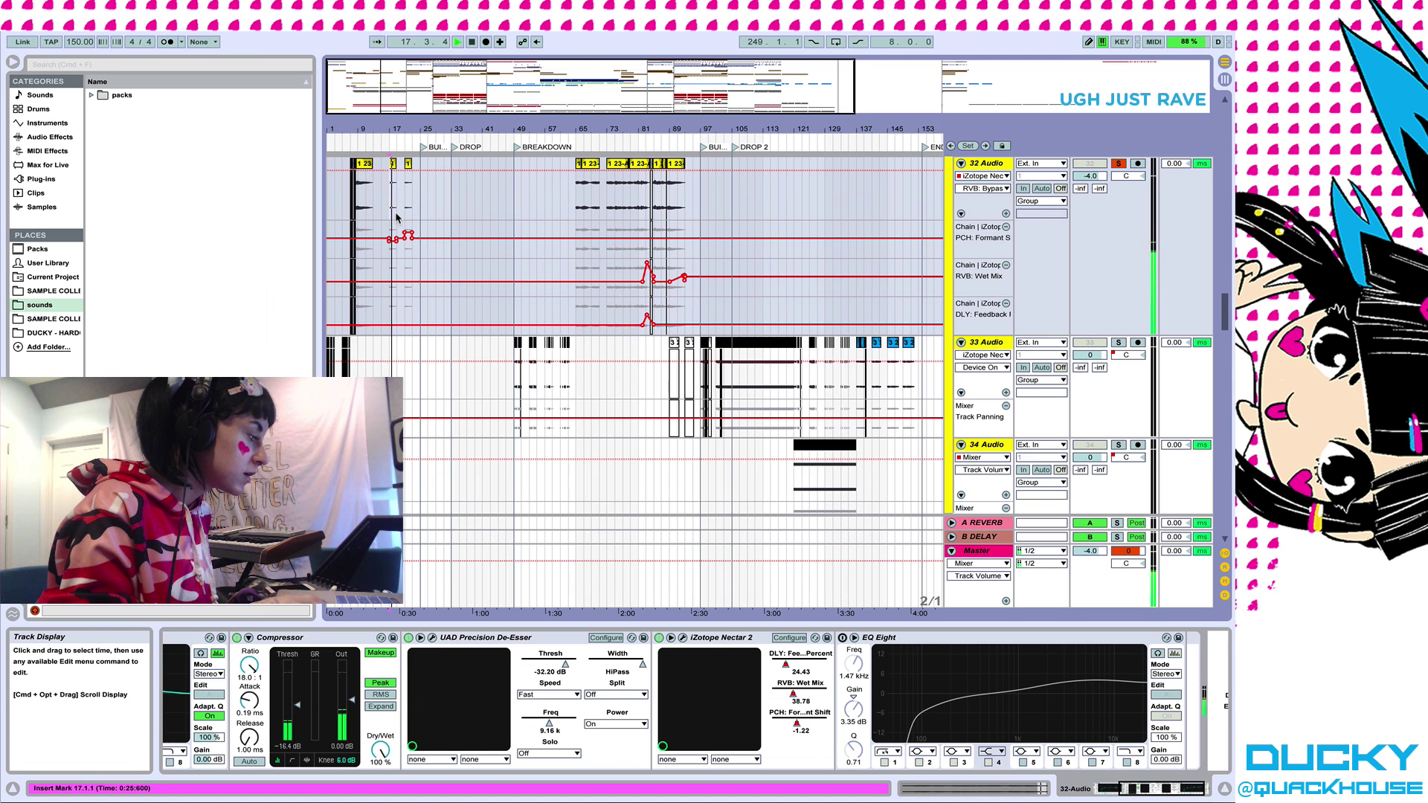
{"action": "key", "text": "space"}
{"action": "left_click", "coordinate": [403, 207]}
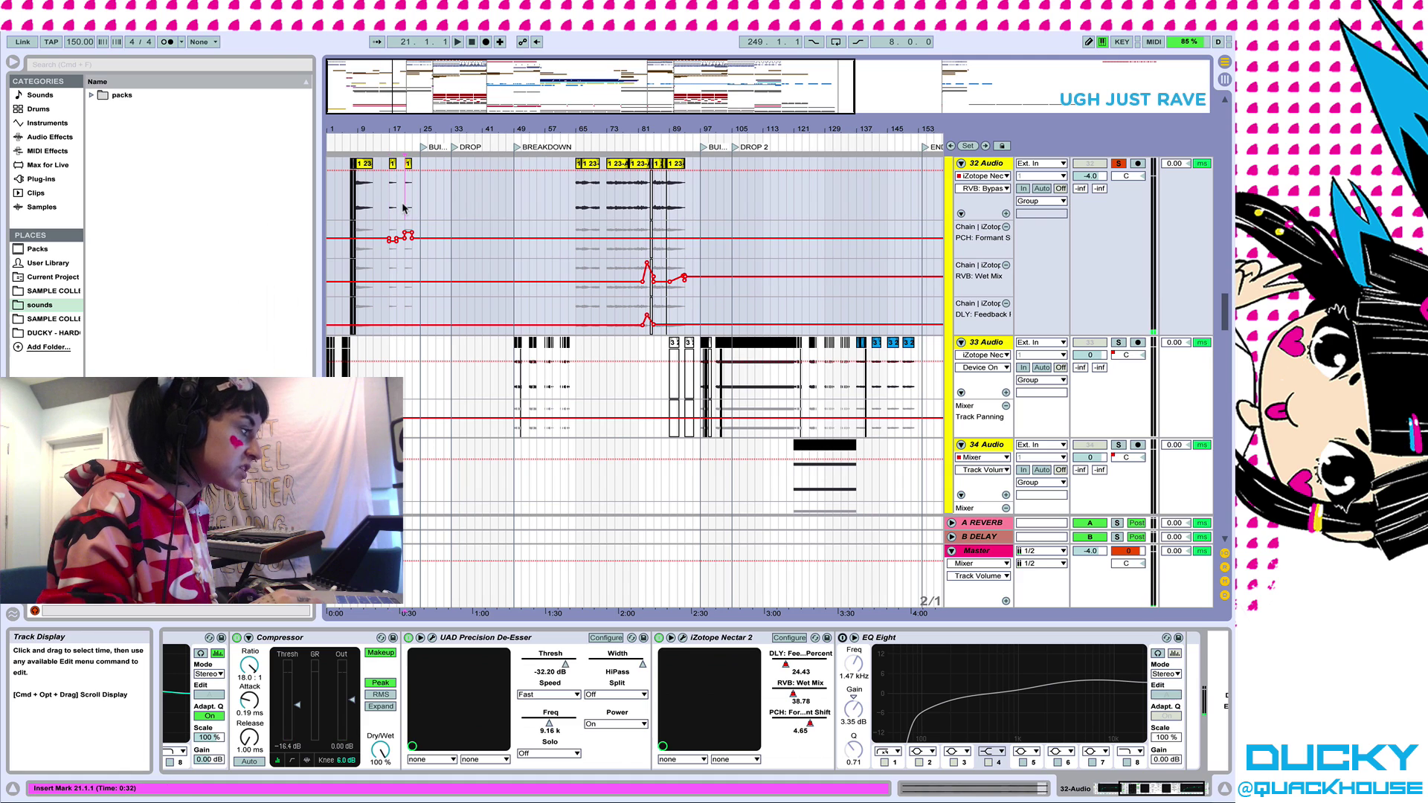
{"action": "key", "text": "space"}
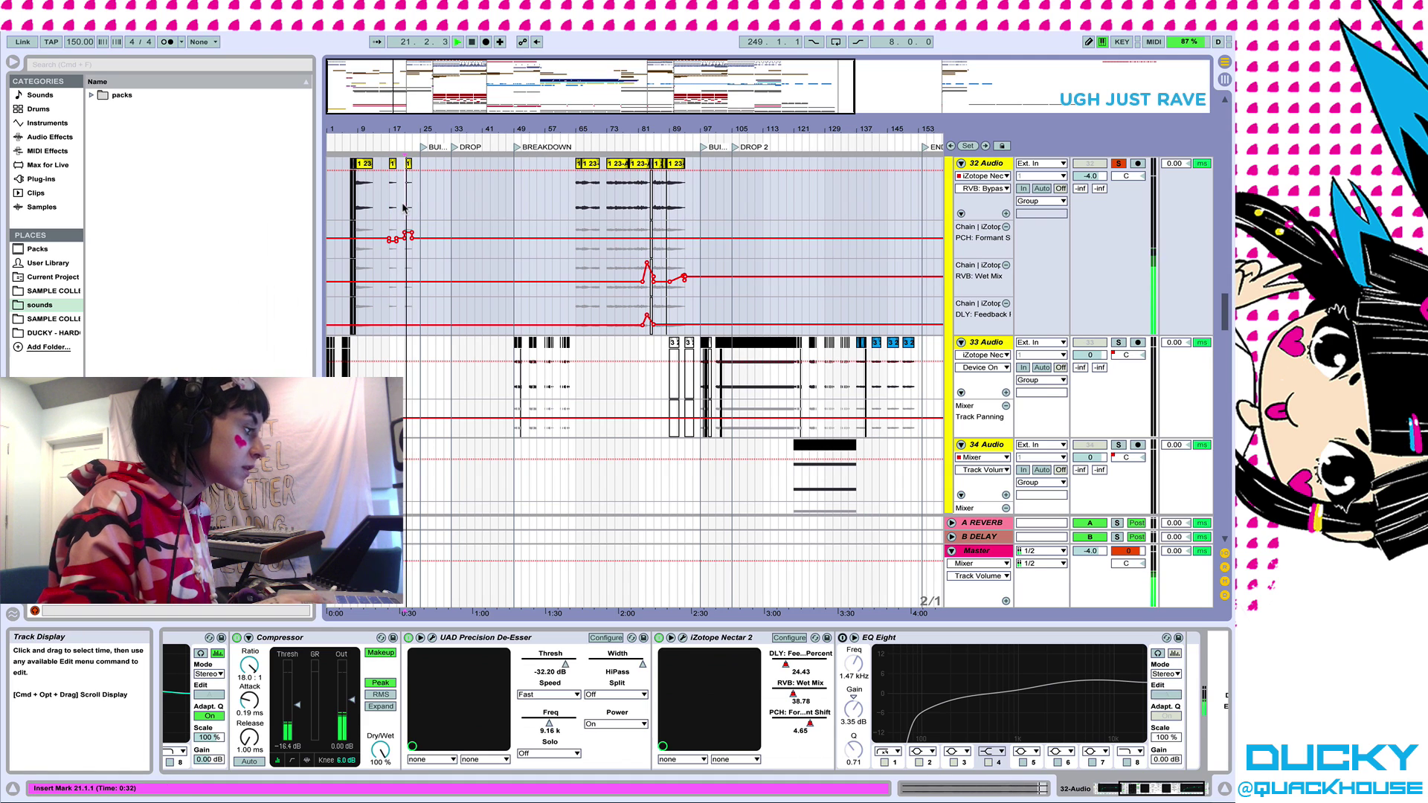
{"action": "key", "text": "space"}
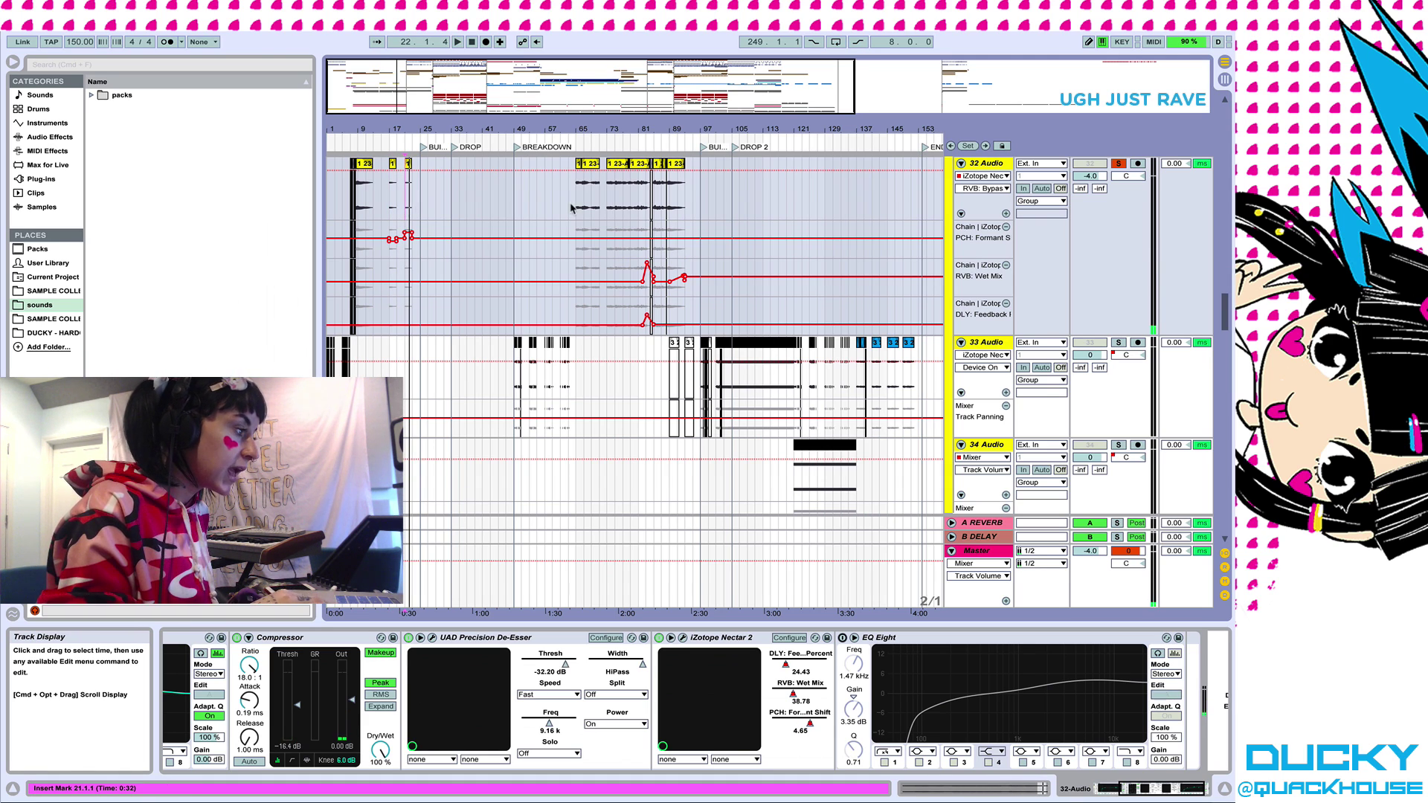
Audition the 32 Audio vocal from bar 65 for comparison with the formant-shifted sections
{"action": "left_click", "coordinate": [576, 213]}
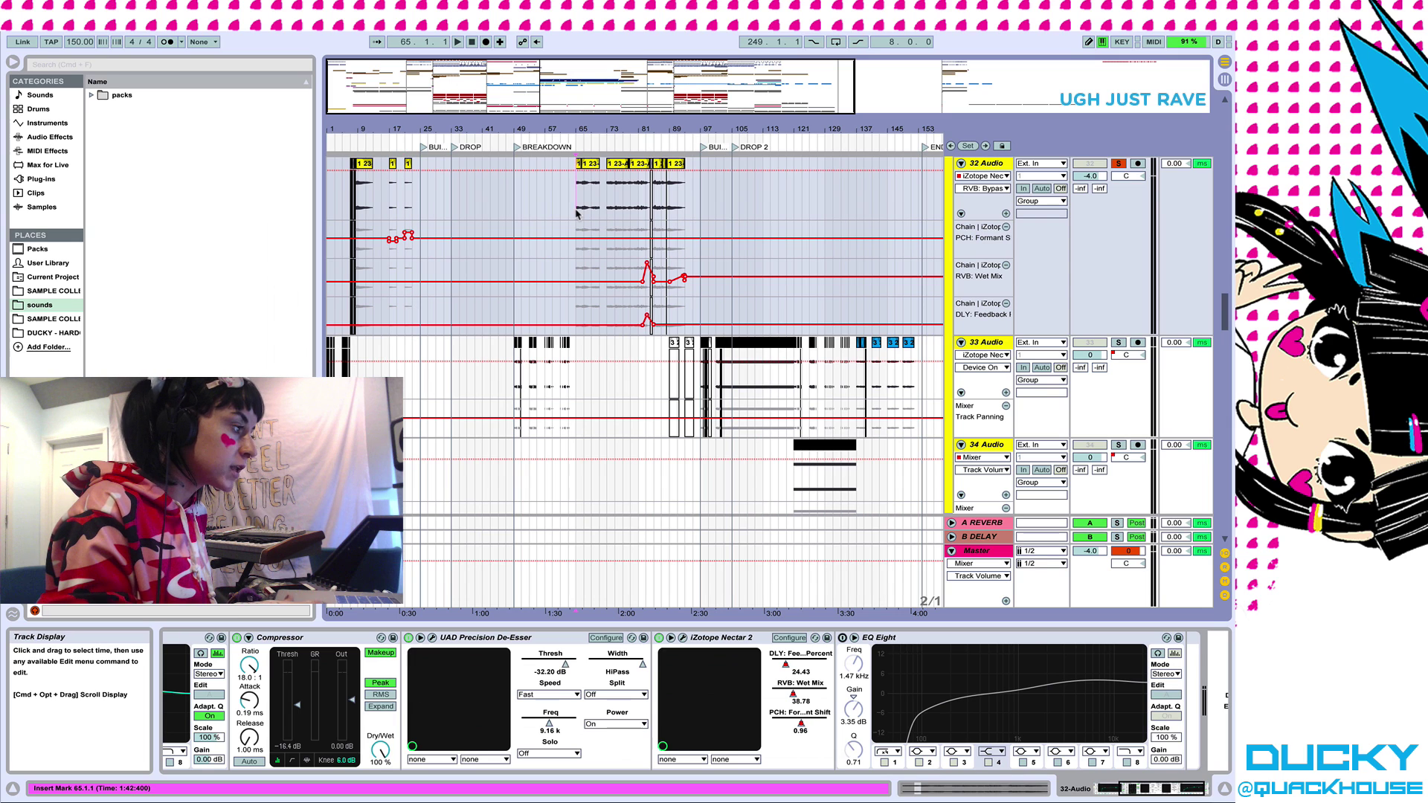
{"action": "key", "text": "space"}
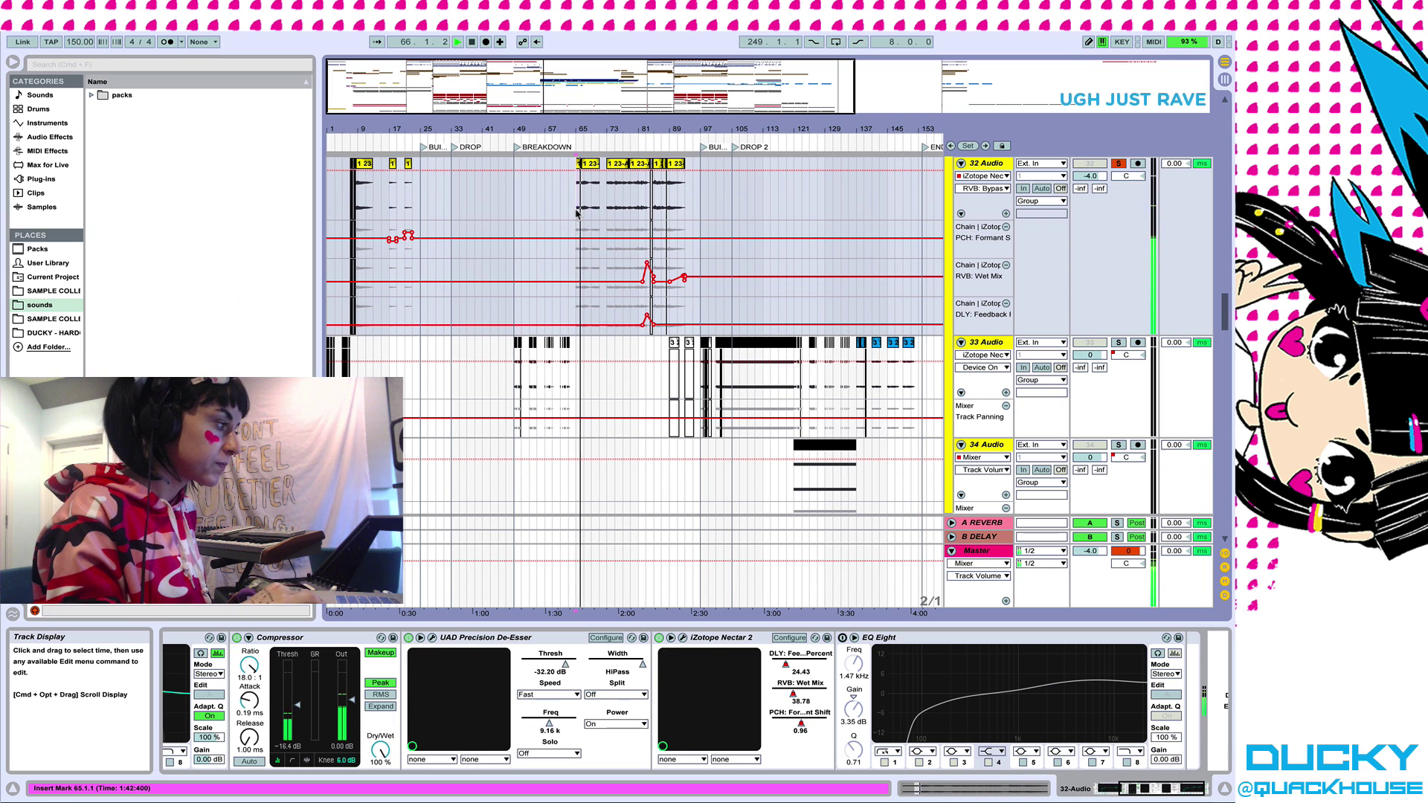
{"action": "scroll", "coordinate": [569, 223], "scroll_direction": "up", "scroll_amount": 2}
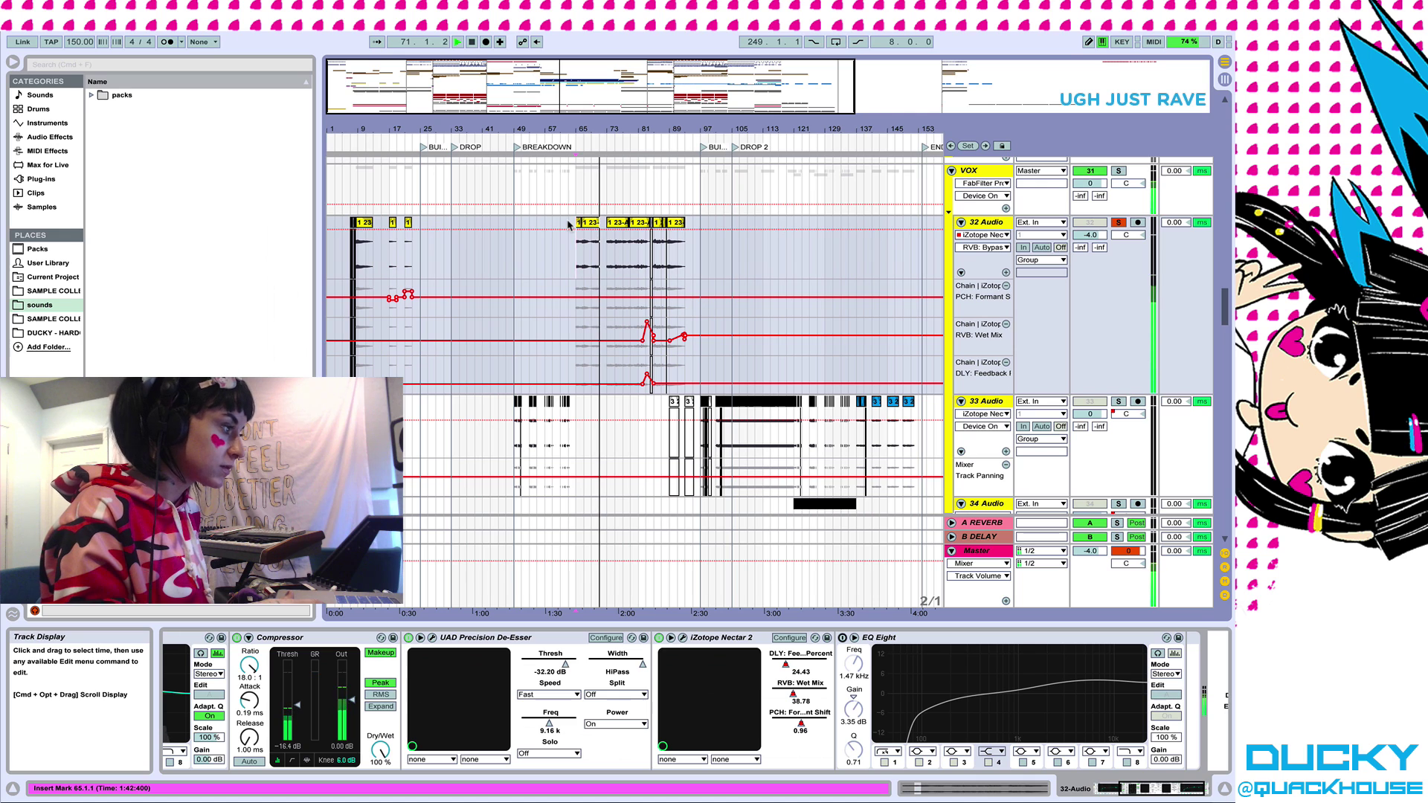
{"action": "key", "text": "space"}
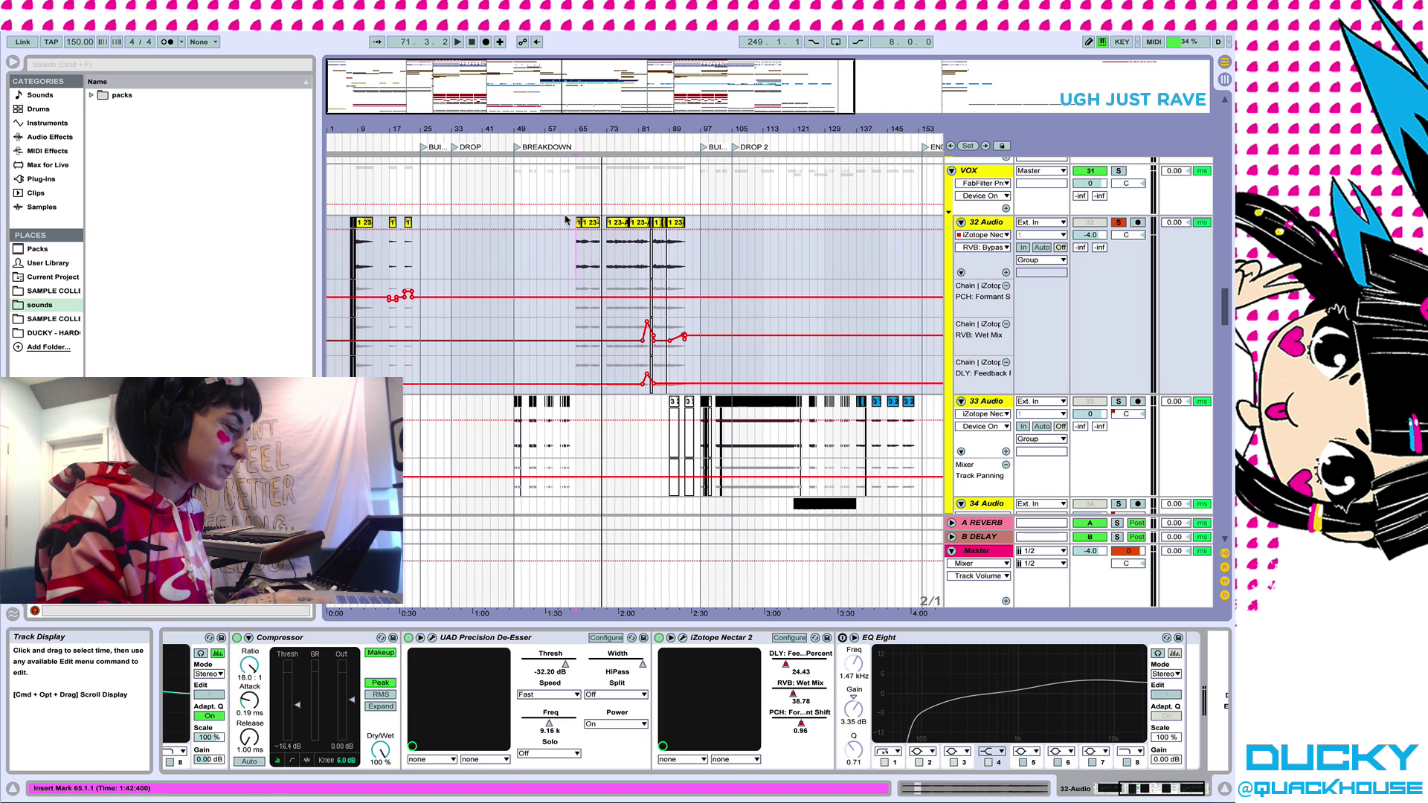
Reopen the Nectar 2 interface, switch on its Compressors module, and display the Compressor 2 settings
{"action": "left_click", "coordinate": [682, 641]}
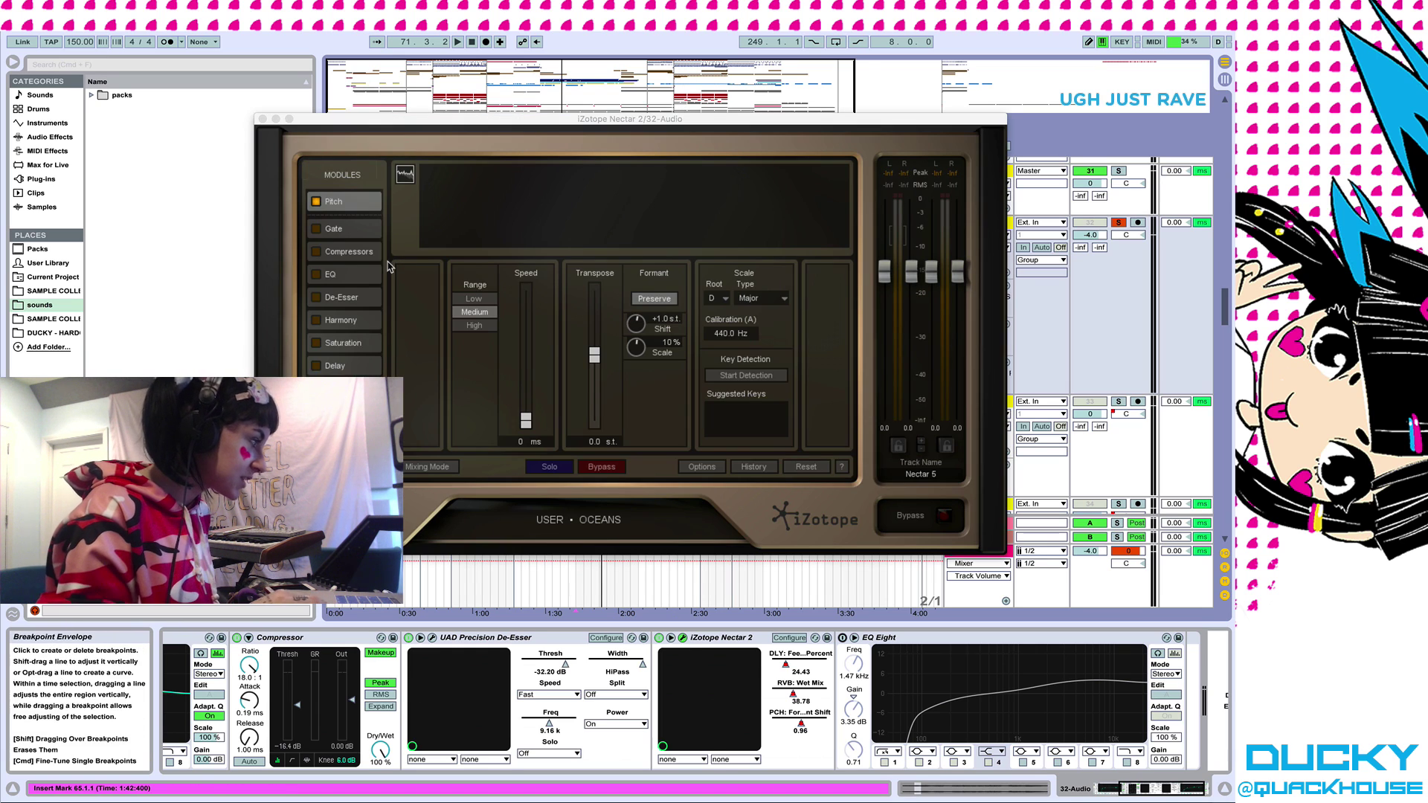
{"action": "left_click", "coordinate": [330, 255]}
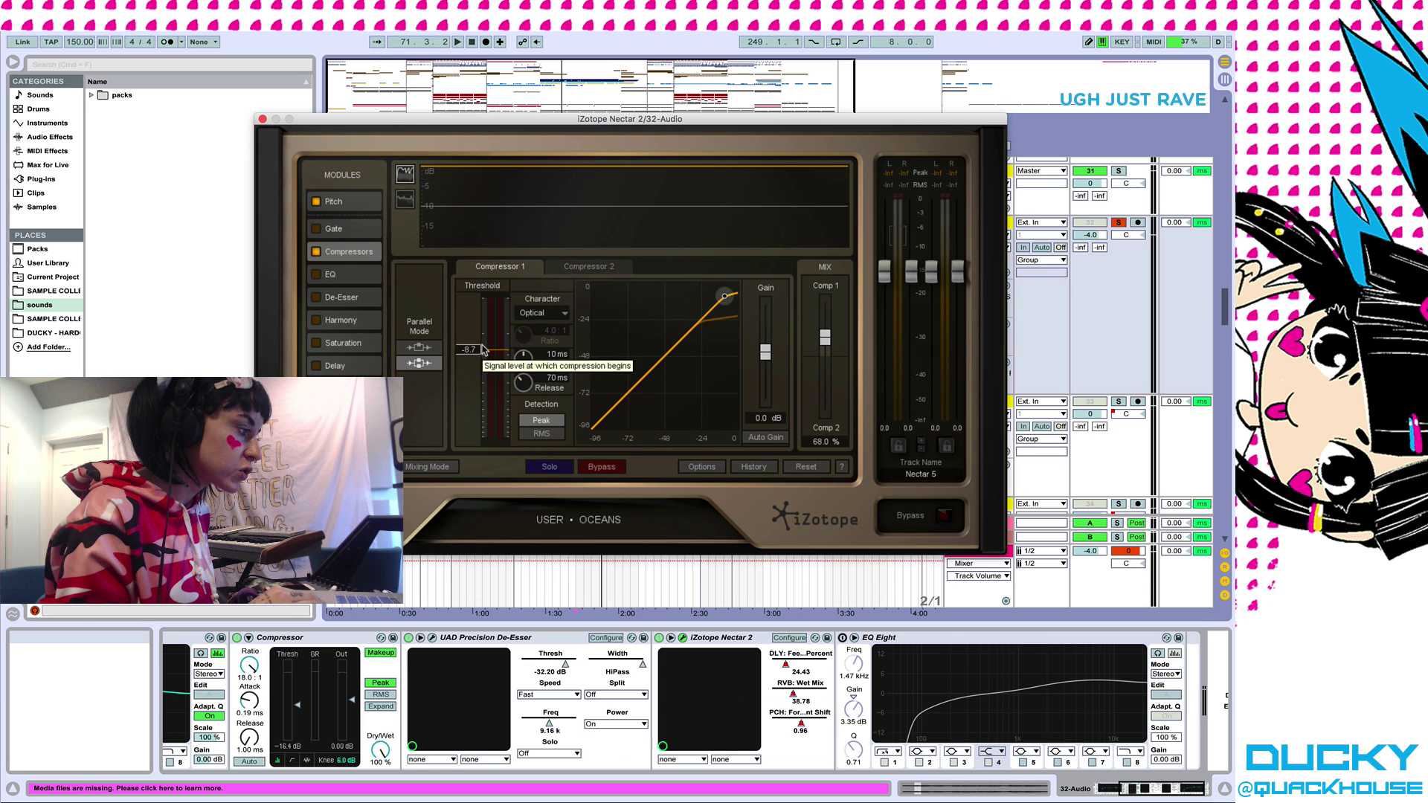
{"action": "left_click", "coordinate": [570, 269]}
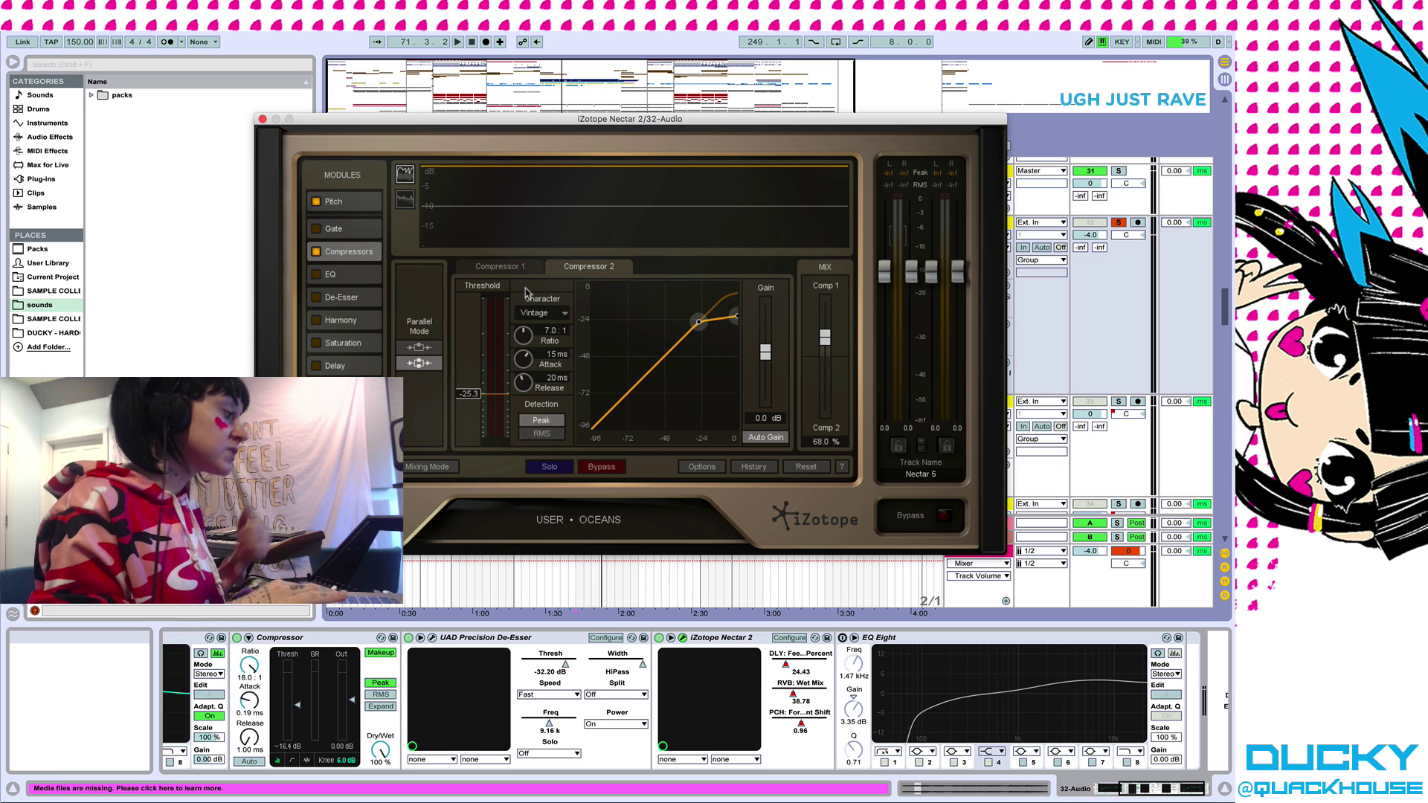
Switch on Nectar 2's EQ and De-Esser modules and audition the vocal from bar 65
{"action": "left_click", "coordinate": [328, 276]}
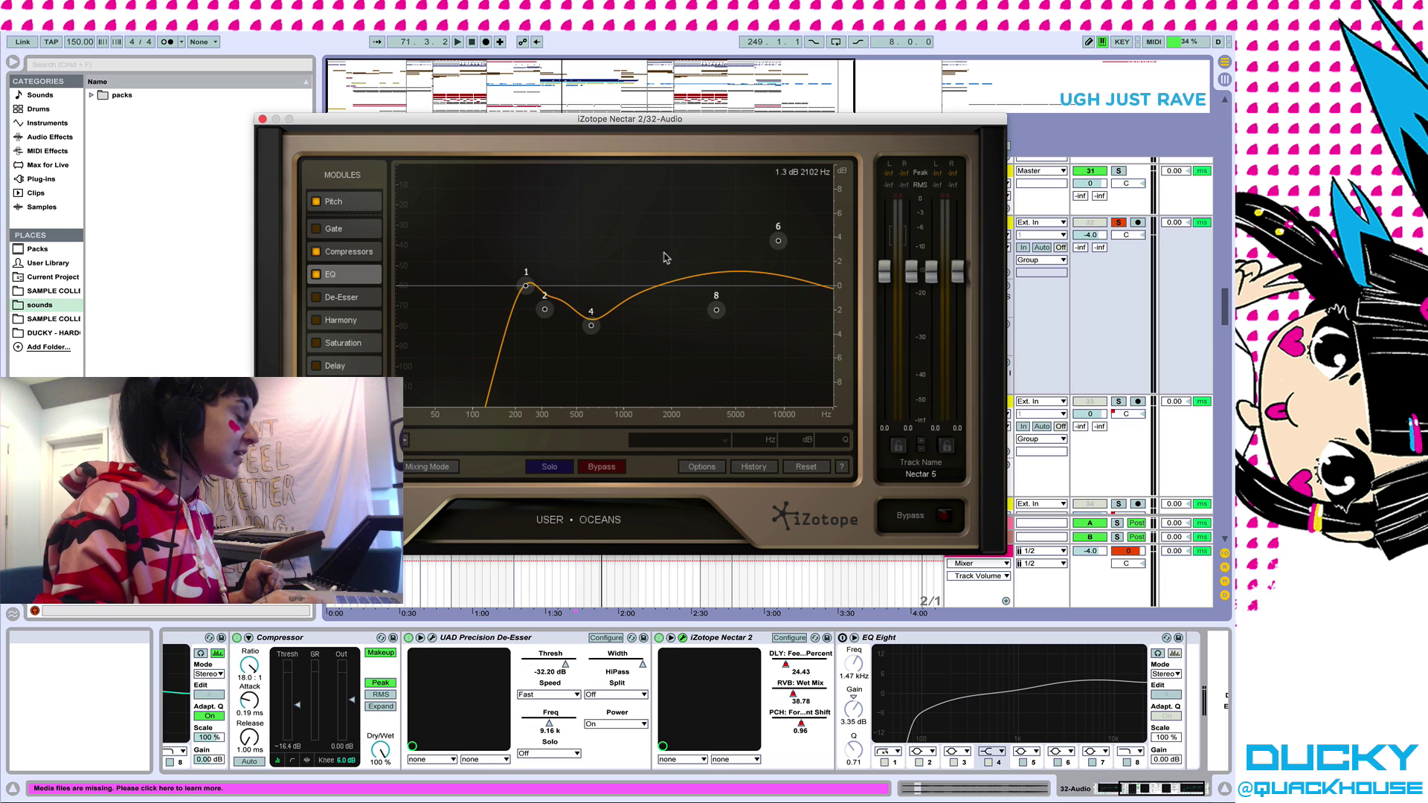
{"action": "left_click", "coordinate": [327, 301]}
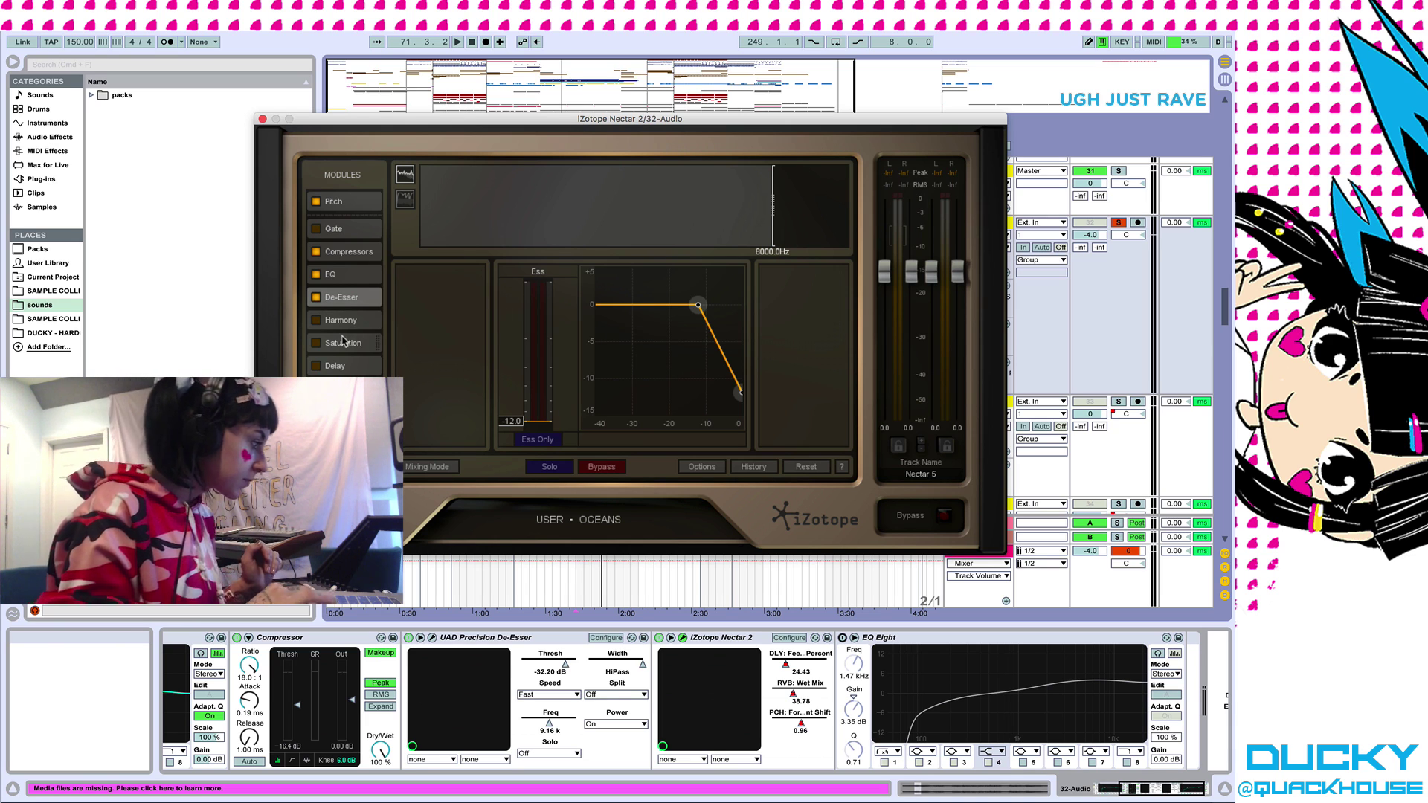
{"action": "key", "text": "space"}
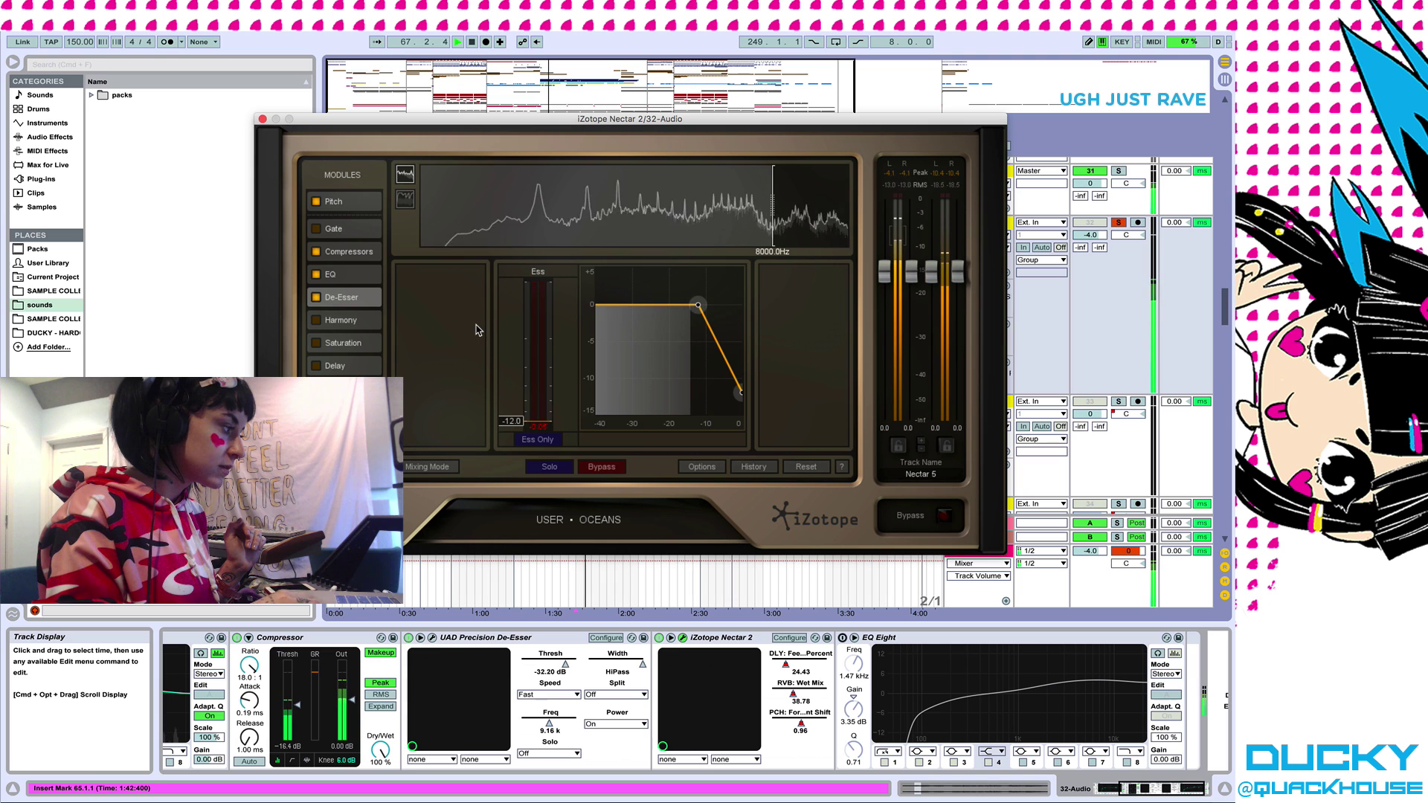
{"action": "key", "text": "space"}
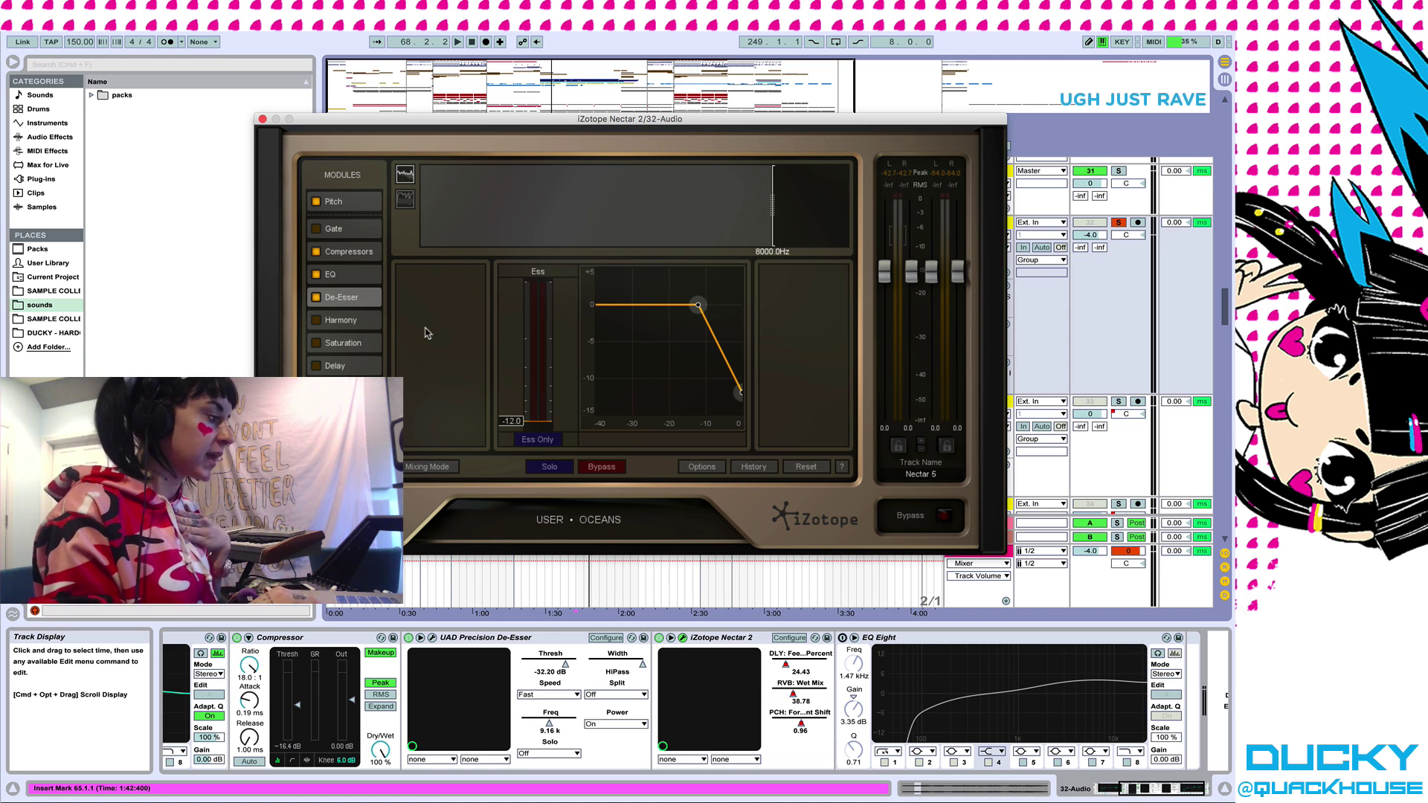
Switch on Nectar 2's Saturation module and audition the vocal from bar 65
{"action": "left_click", "coordinate": [342, 347]}
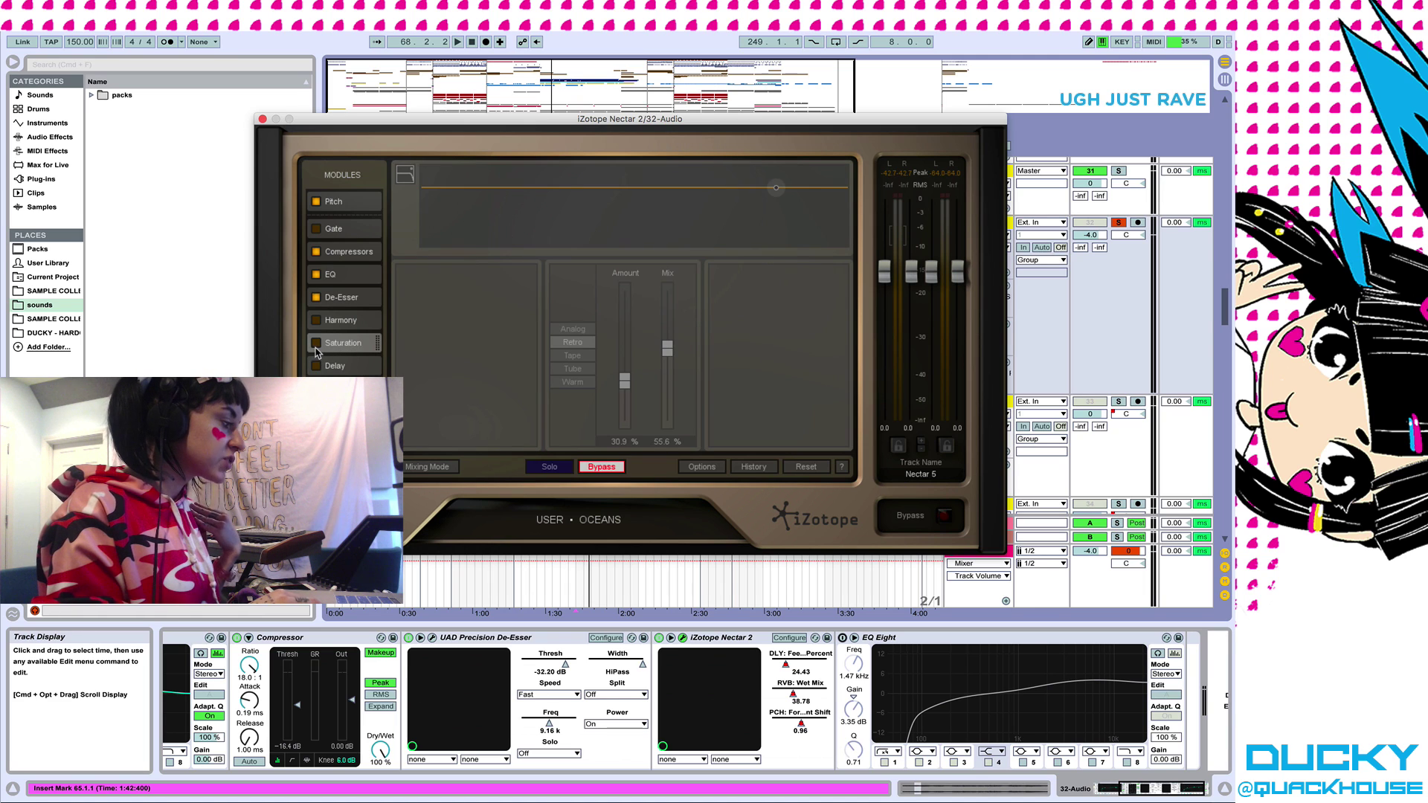
{"action": "left_click", "coordinate": [316, 344]}
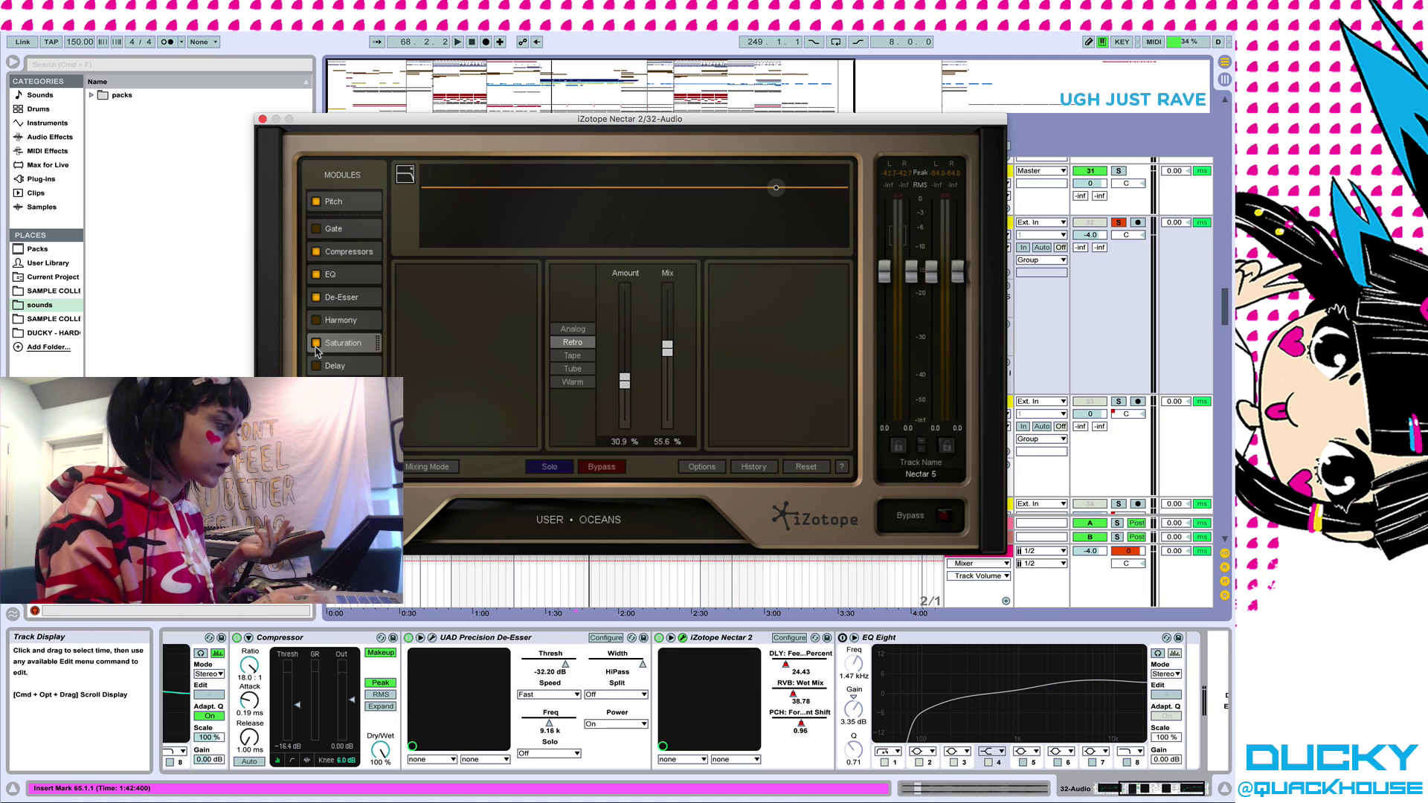
{"action": "key", "text": "space"}
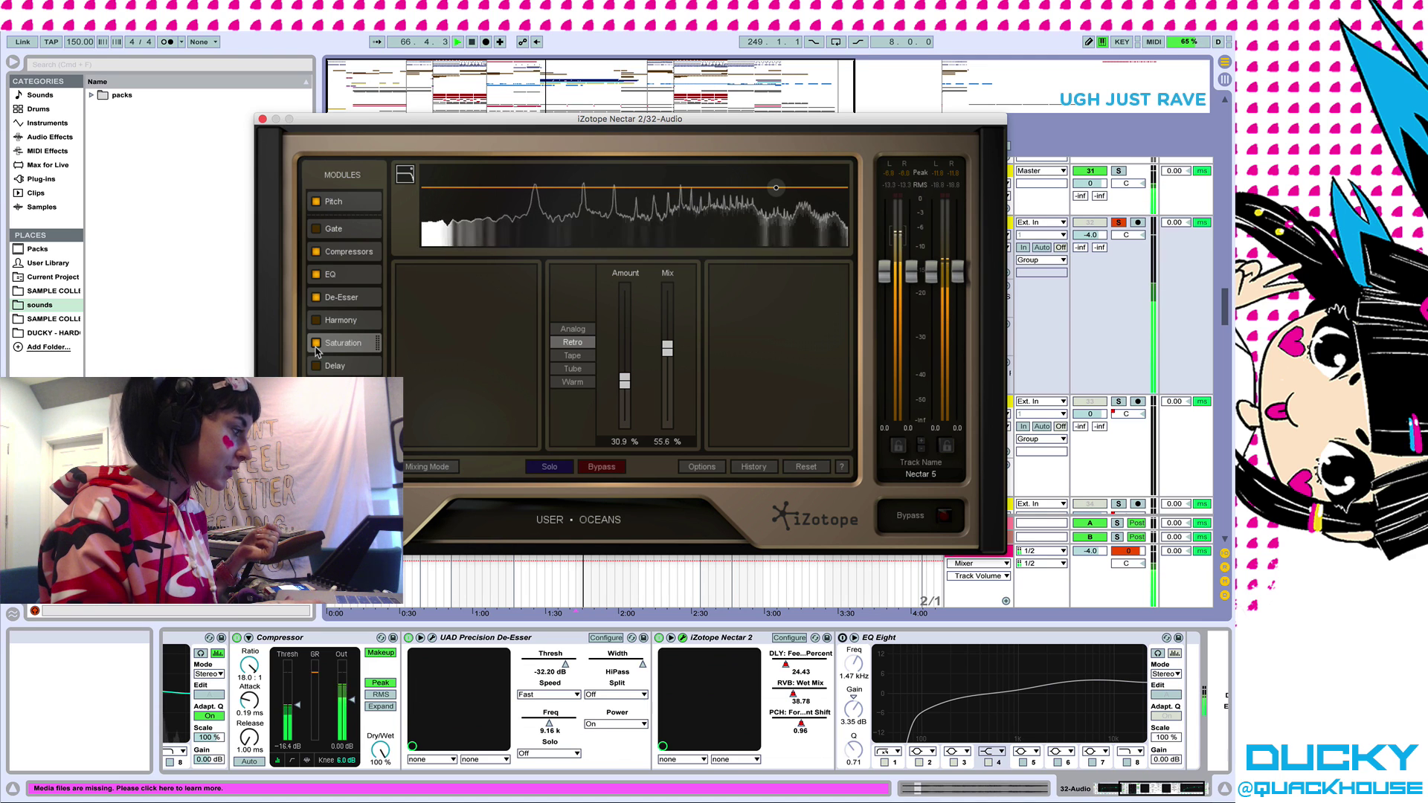
{"action": "key", "text": "space"}
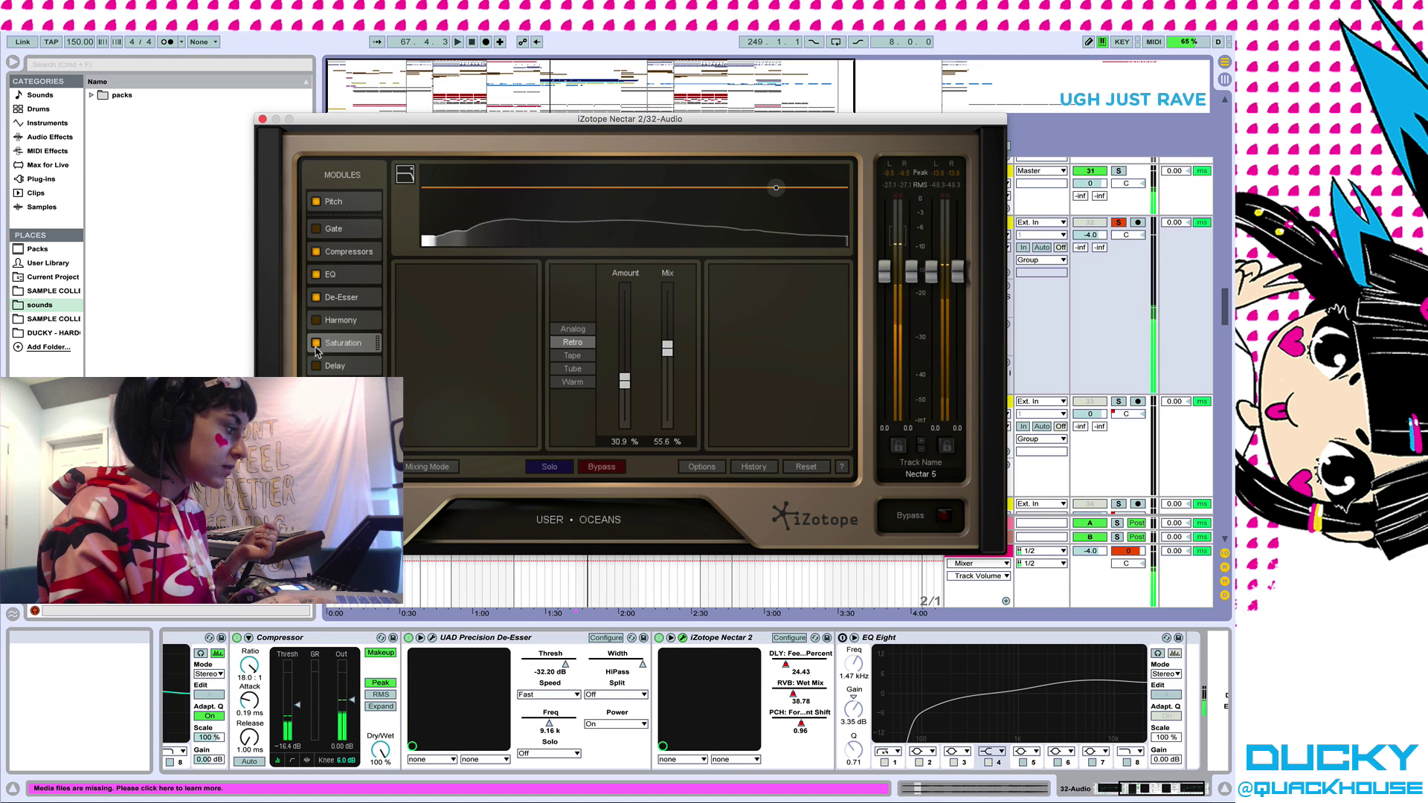
Switch on Nectar 2's Delay module and audition the vocal from bar 65
{"action": "left_click", "coordinate": [338, 366]}
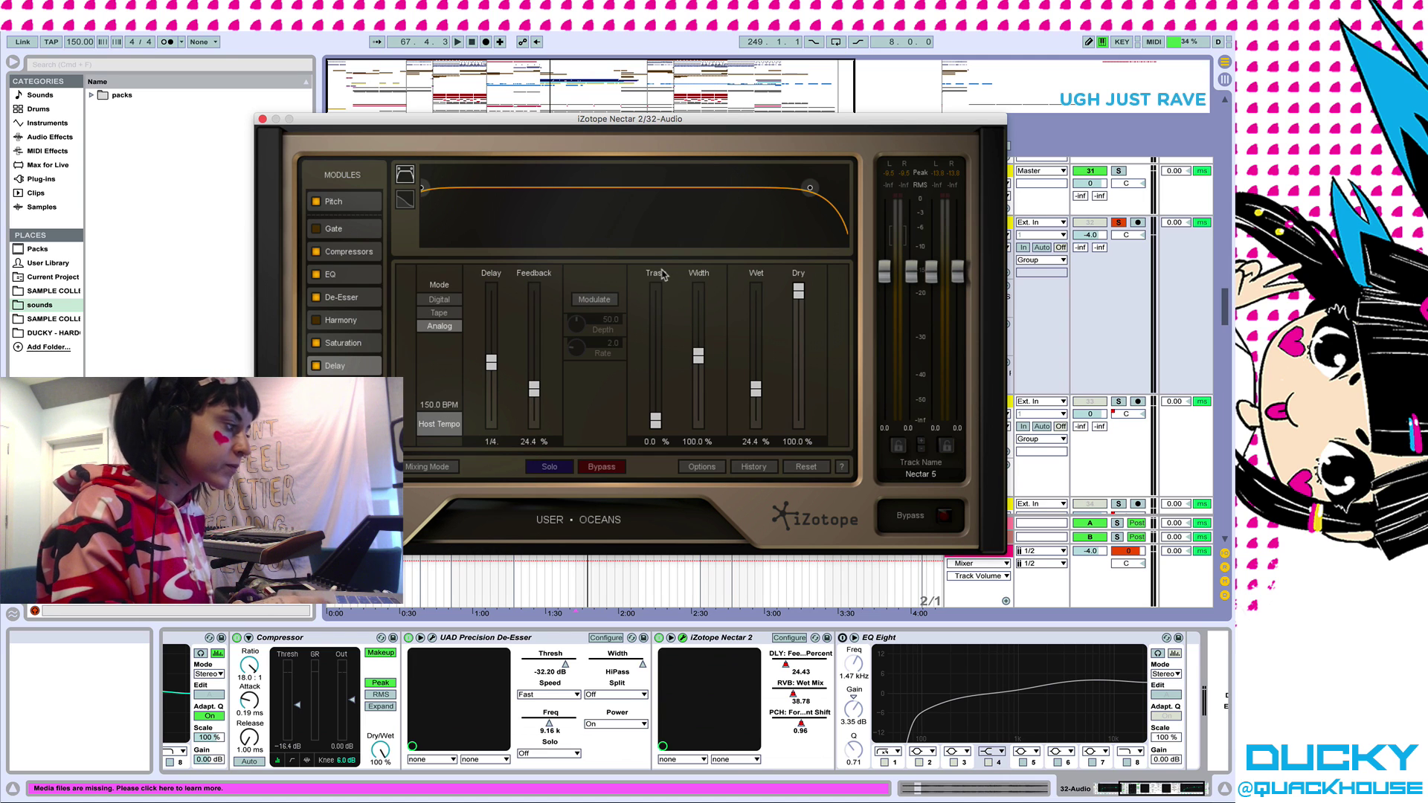
{"action": "key", "text": "space"}
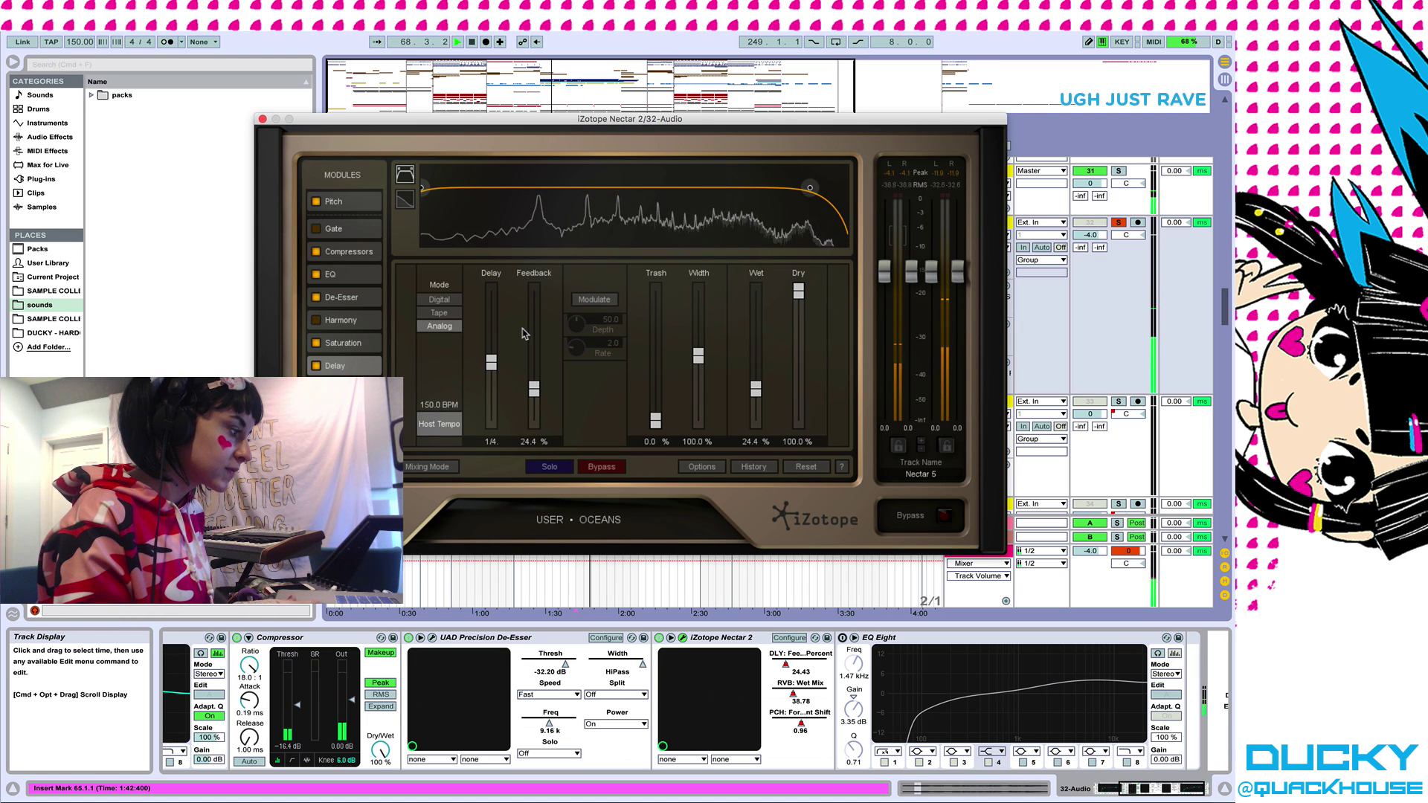
{"action": "key", "text": "space"}
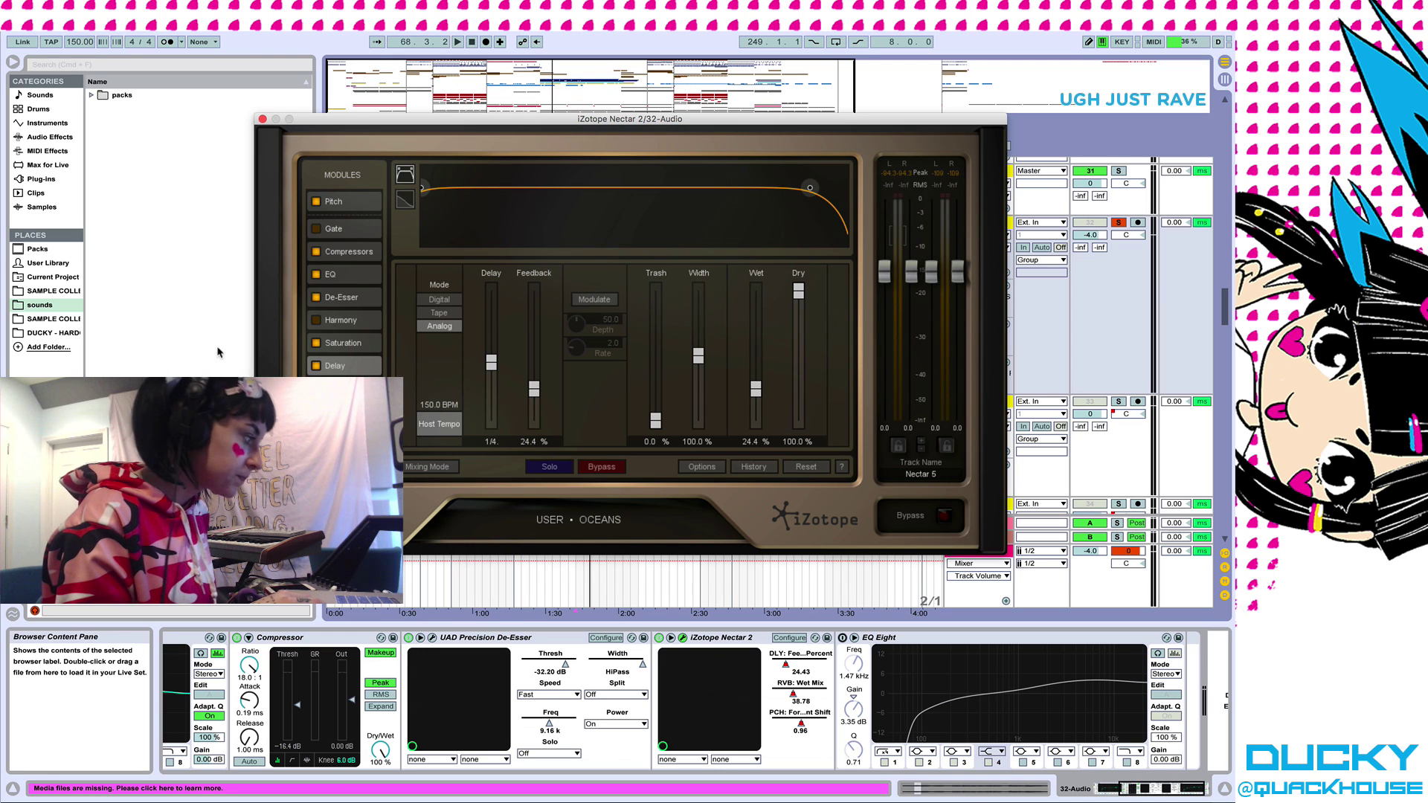
Switch on Nectar 2's effects module with the Distort, Modulate and Repeat sections, and audition the vocal from bar 65
{"action": "left_click", "coordinate": [342, 388]}
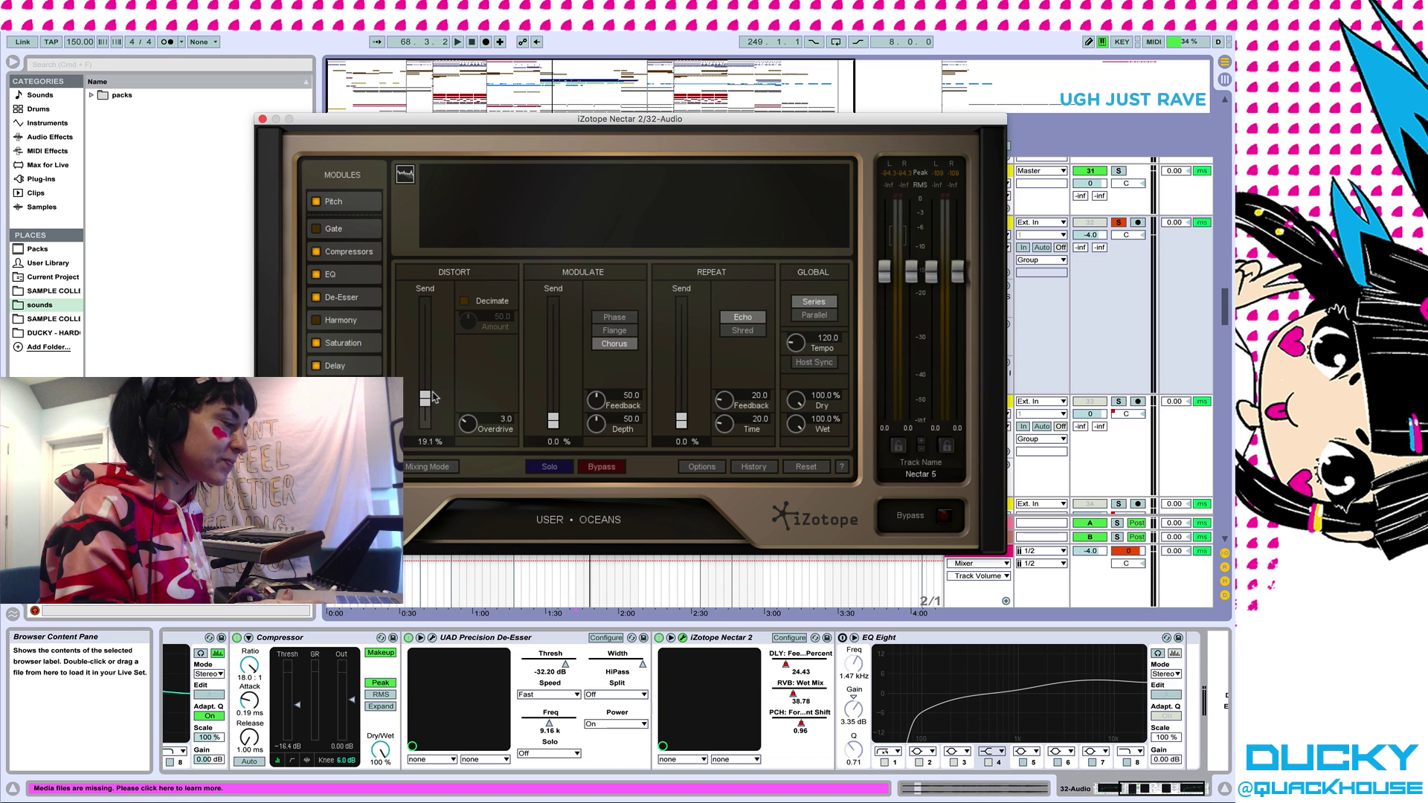
{"action": "key", "text": "space"}
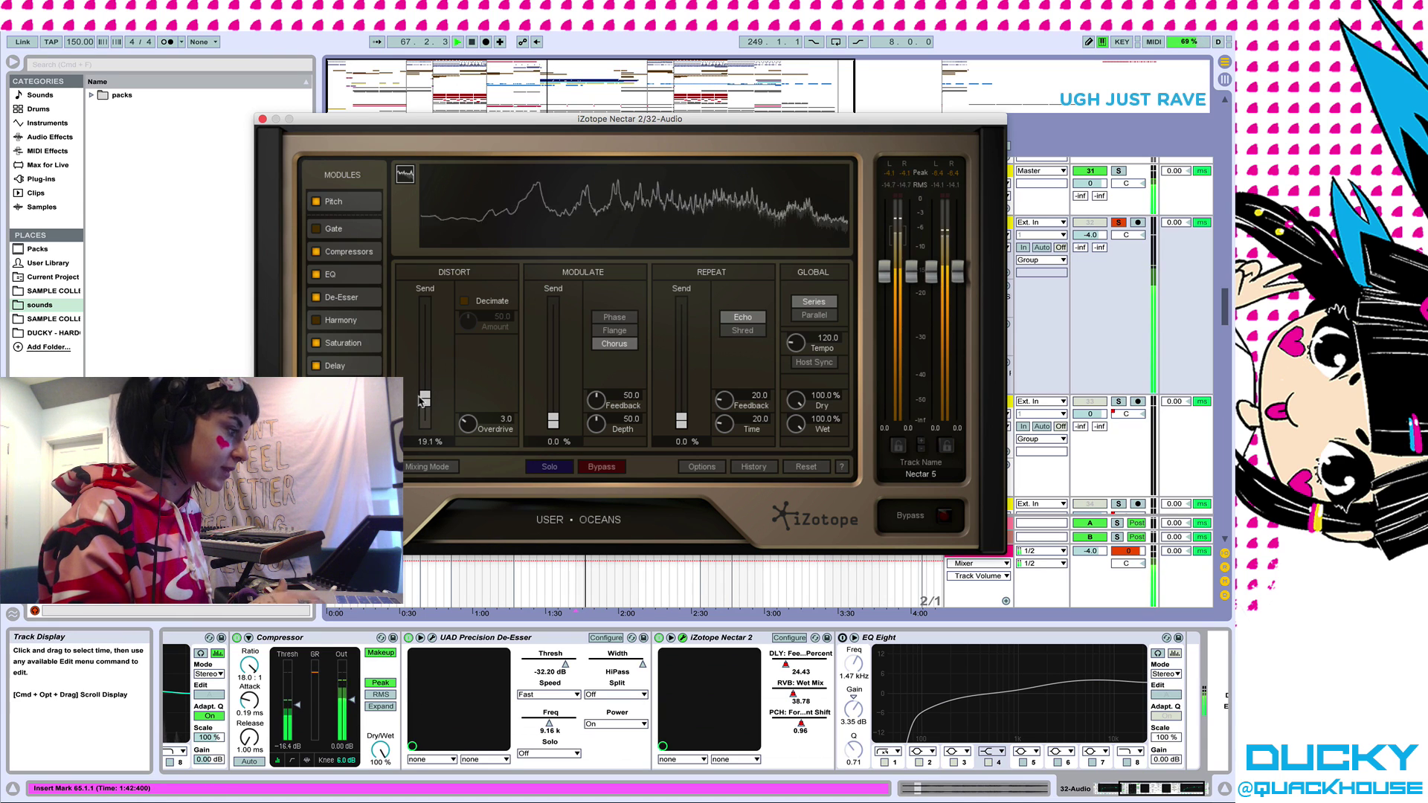
{"action": "key", "text": "space"}
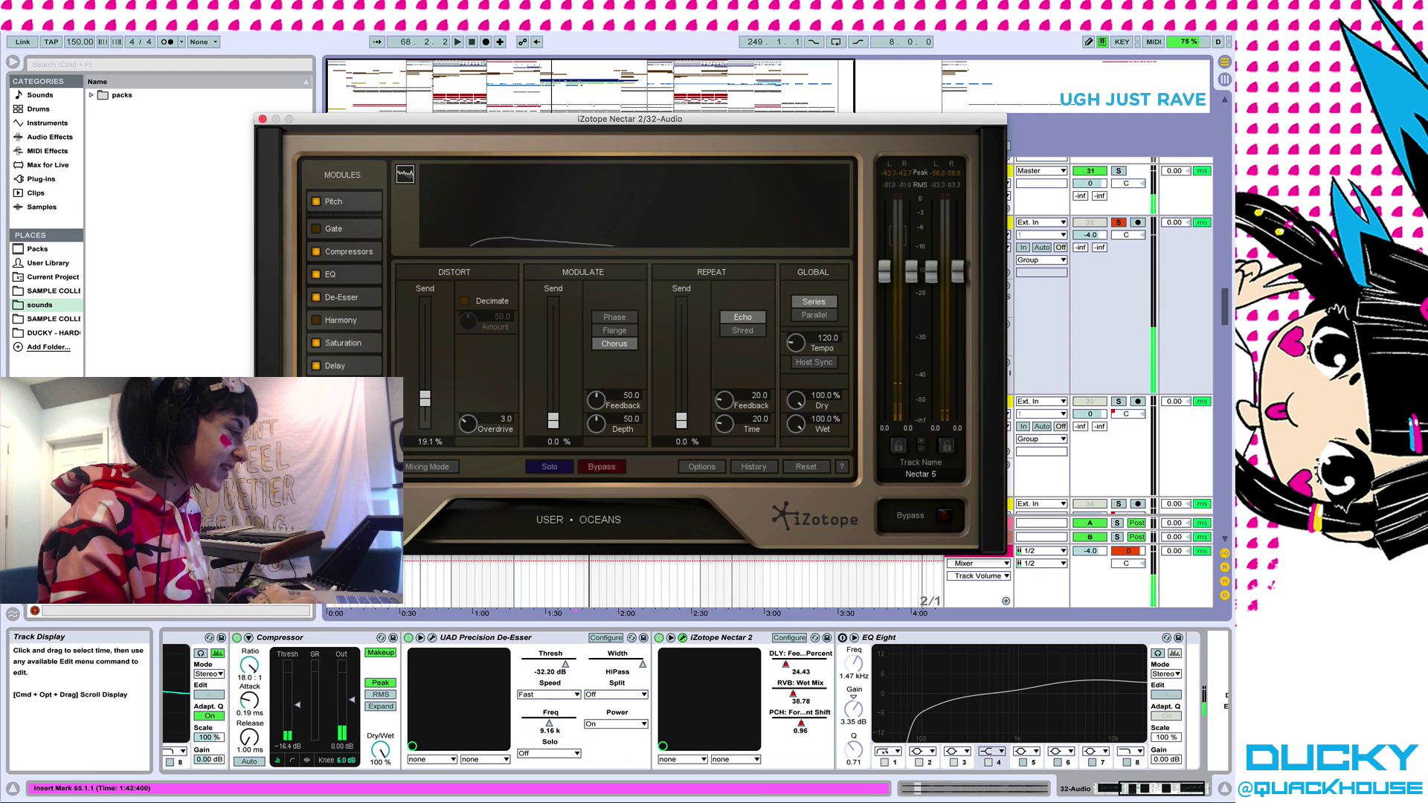
Switch on Nectar 2's reverb module, audition the vocal from bar 65, and close the plug-in window
{"action": "left_click", "coordinate": [342, 389]}
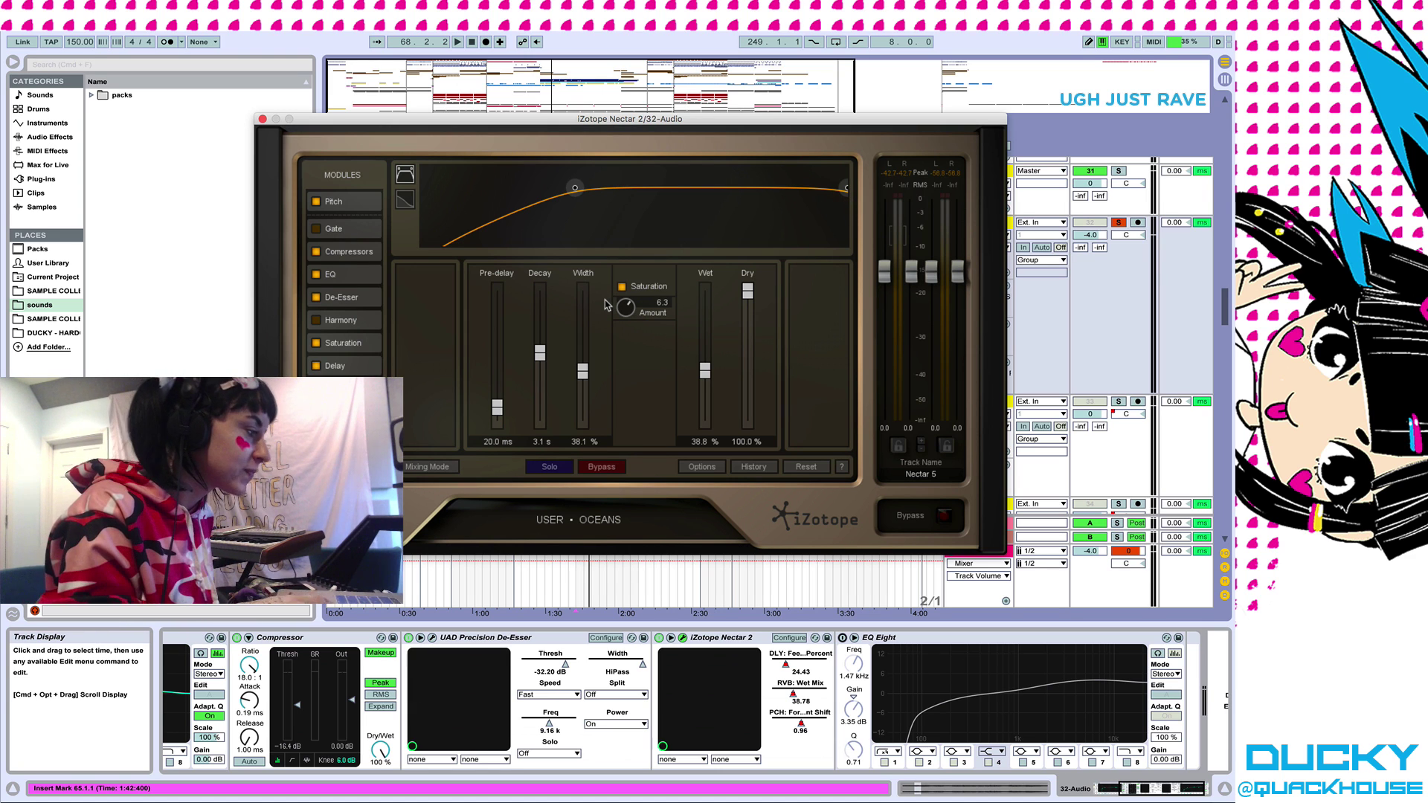
{"action": "key", "text": "space"}
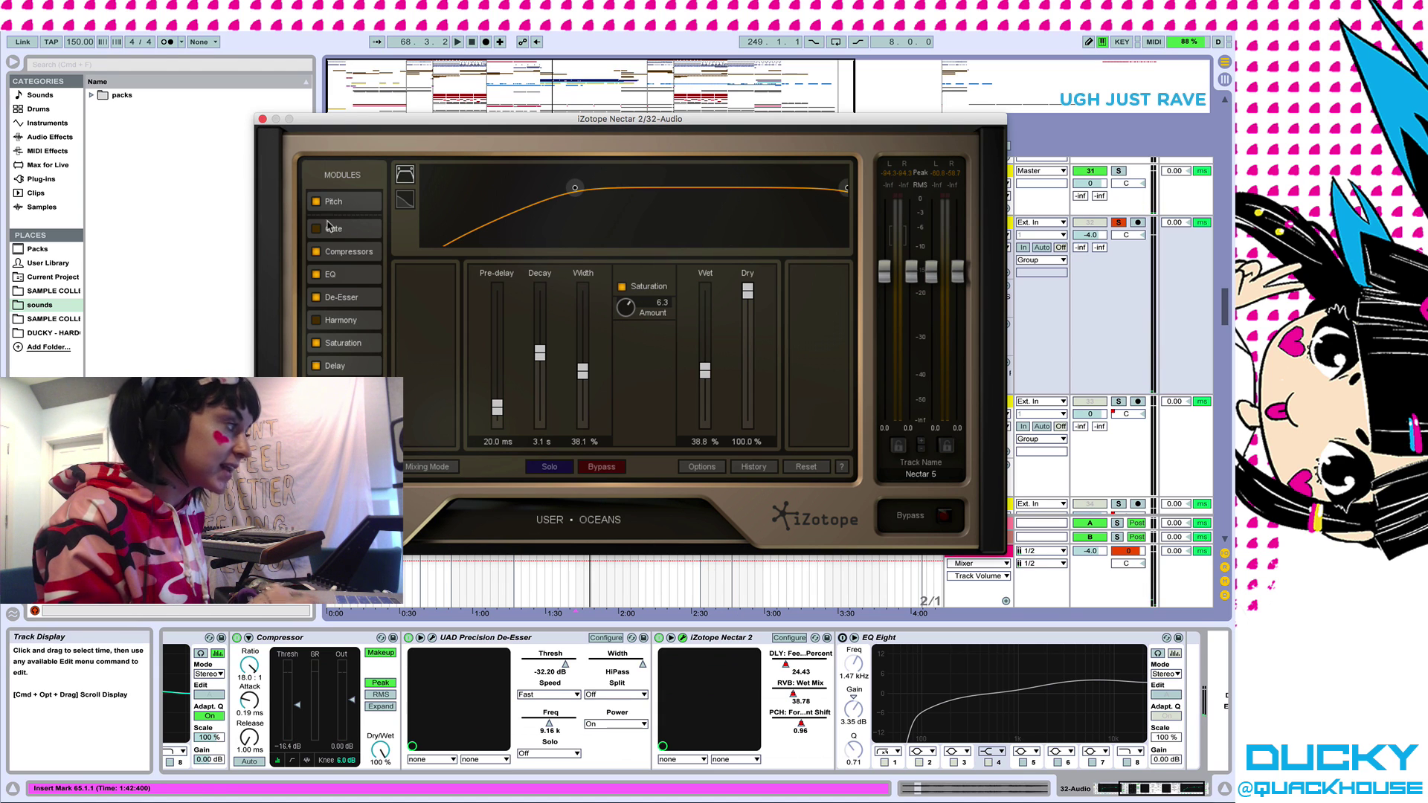
{"action": "left_click", "coordinate": [262, 119]}
Reactivate the EQ Eight after Nectar 2, expand its frequency display, and audition the vocal from bar 65
{"action": "left_click", "coordinate": [878, 638]}
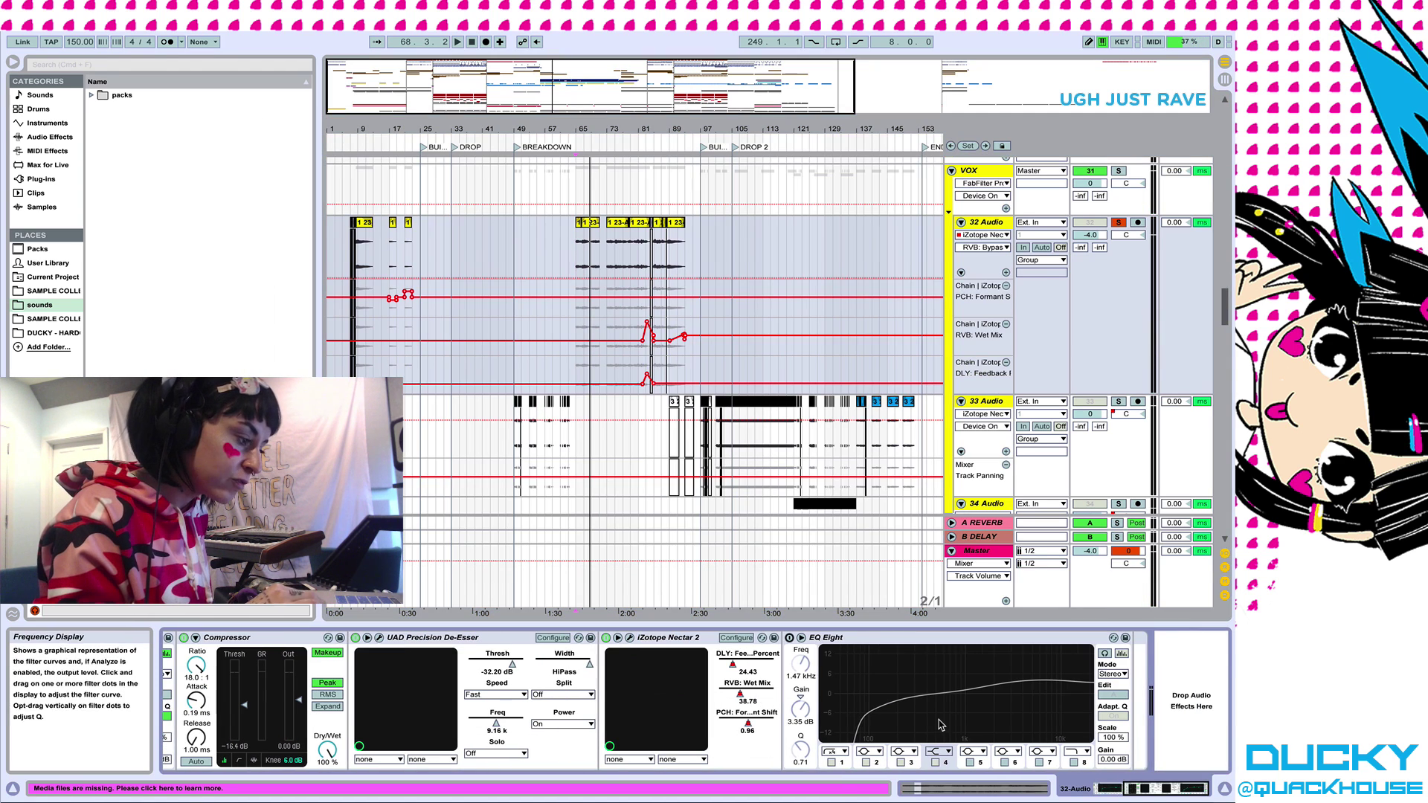
{"action": "left_click", "coordinate": [801, 638]}
{"action": "left_click", "coordinate": [755, 569]}
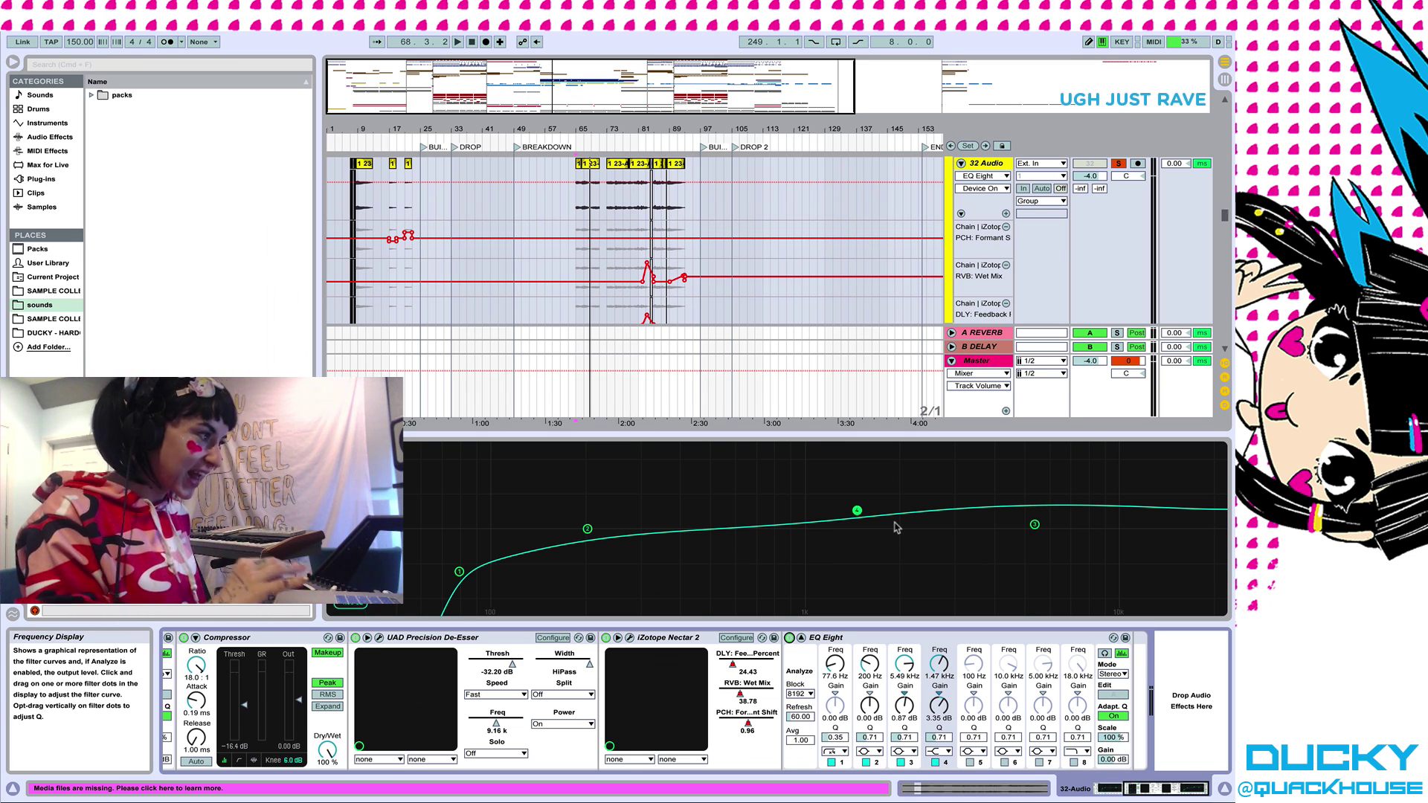
{"action": "key", "text": "space"}
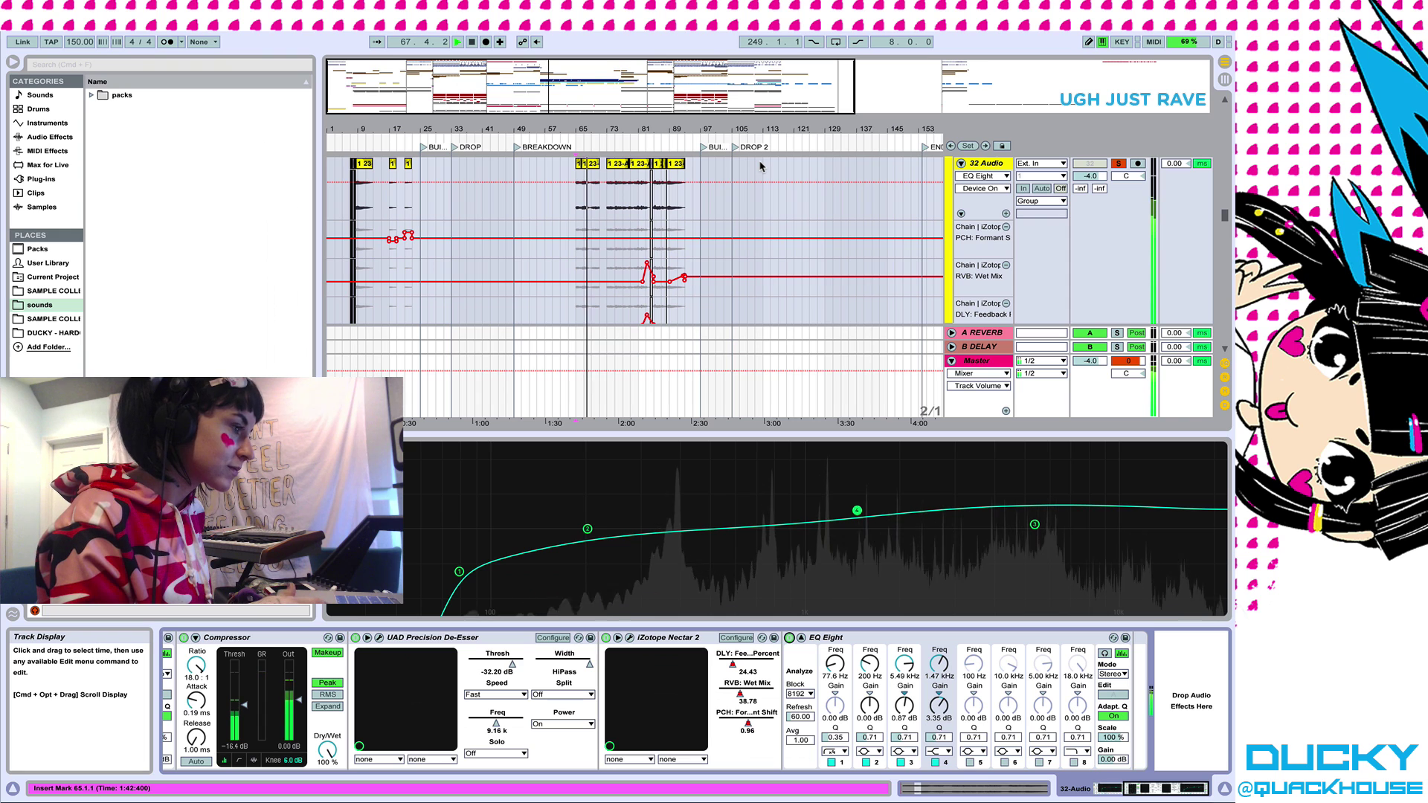
{"action": "key", "text": "space"}
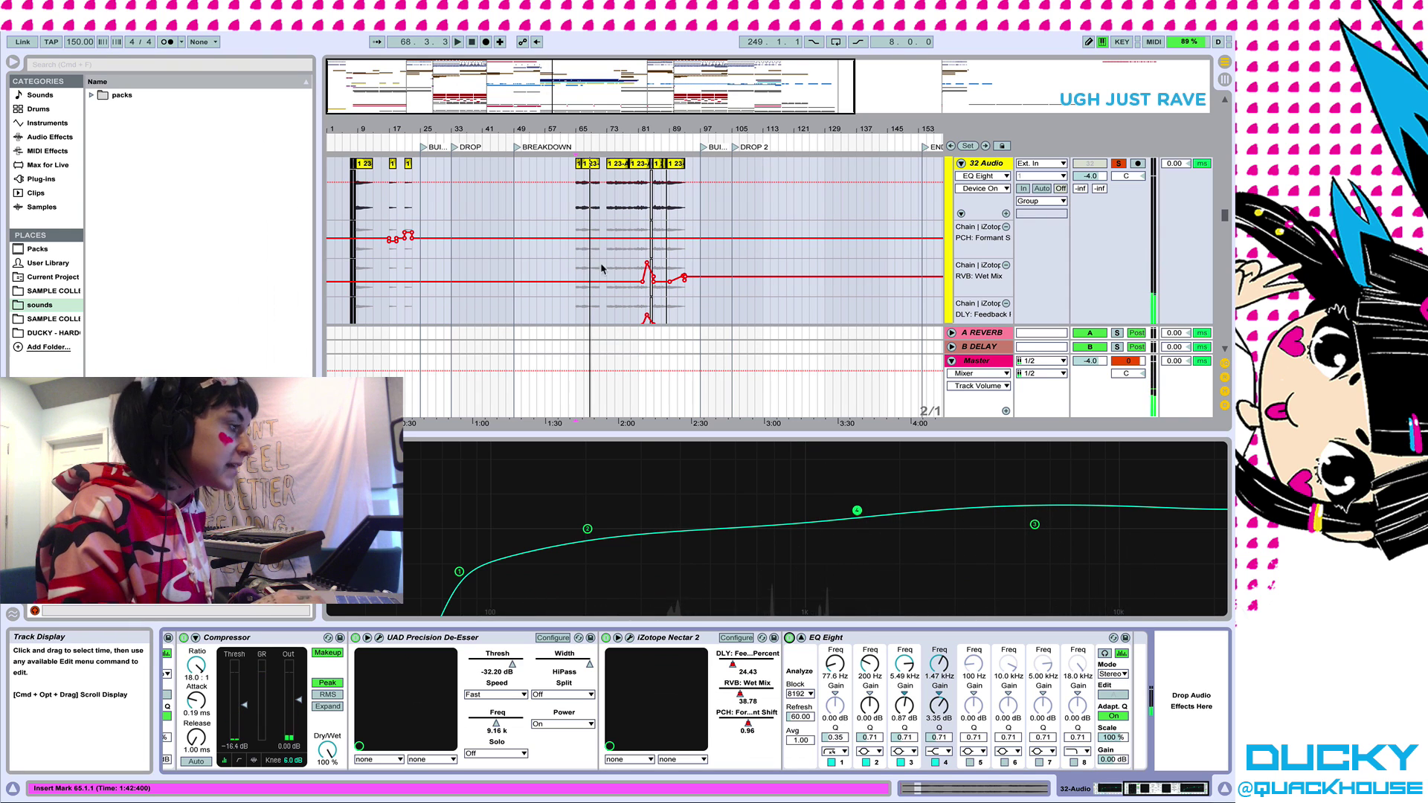
Collapse the EQ Eight display, show the VOX group's effects chain, and close the UAD Manley Variable Mu window
{"action": "scroll", "coordinate": [588, 277], "scroll_direction": "up", "scroll_amount": 3}
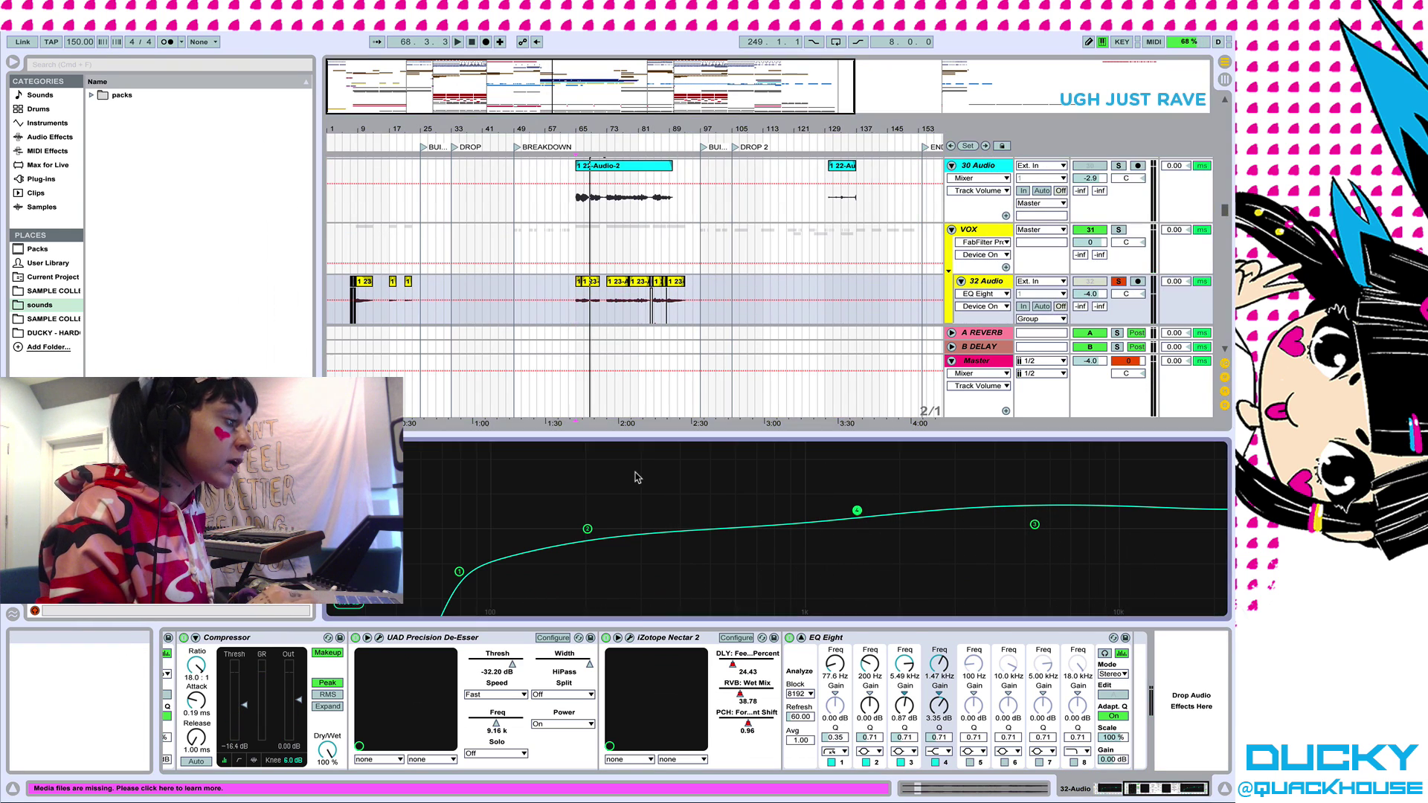
{"action": "left_click", "coordinate": [801, 637]}
{"action": "left_click", "coordinate": [880, 268]}
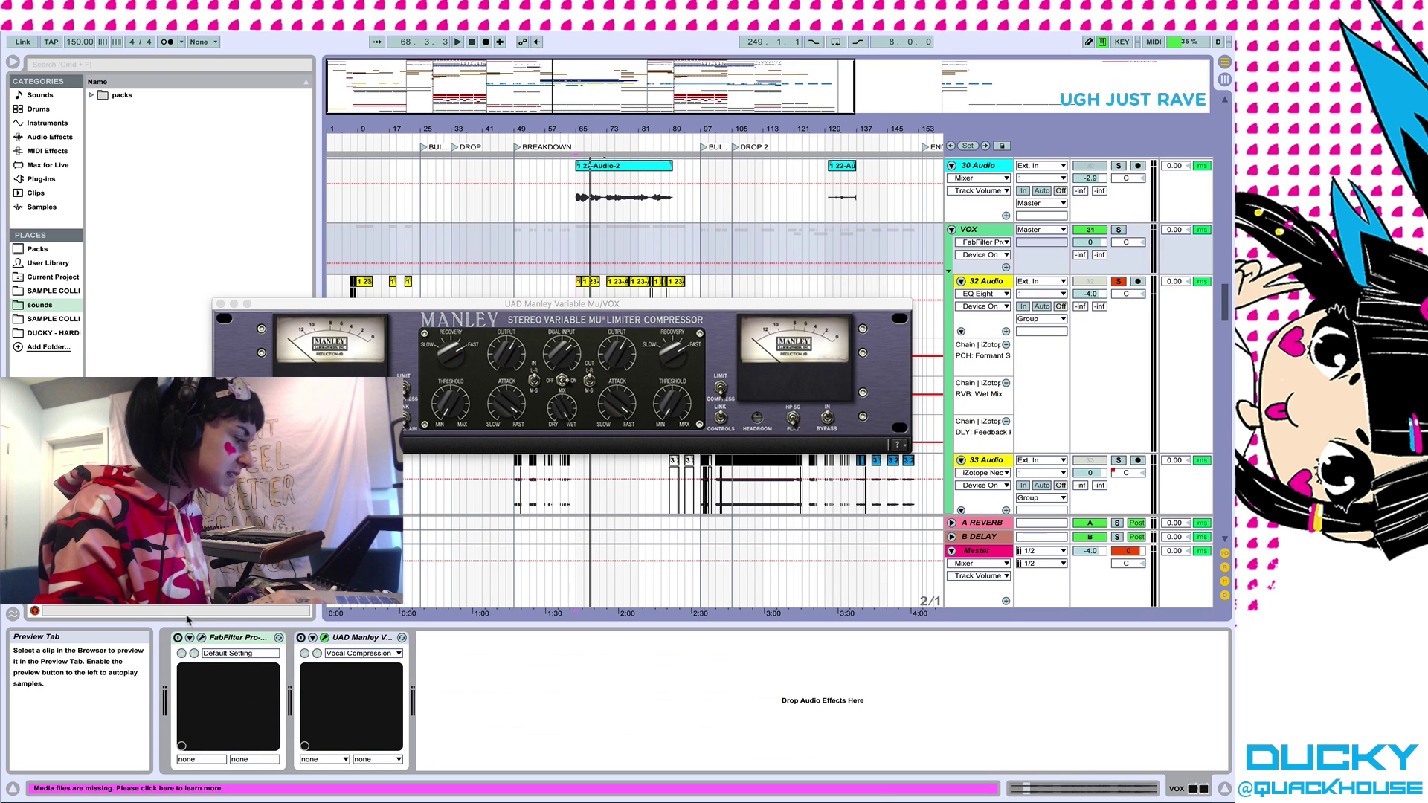
{"action": "left_click", "coordinate": [218, 304]}
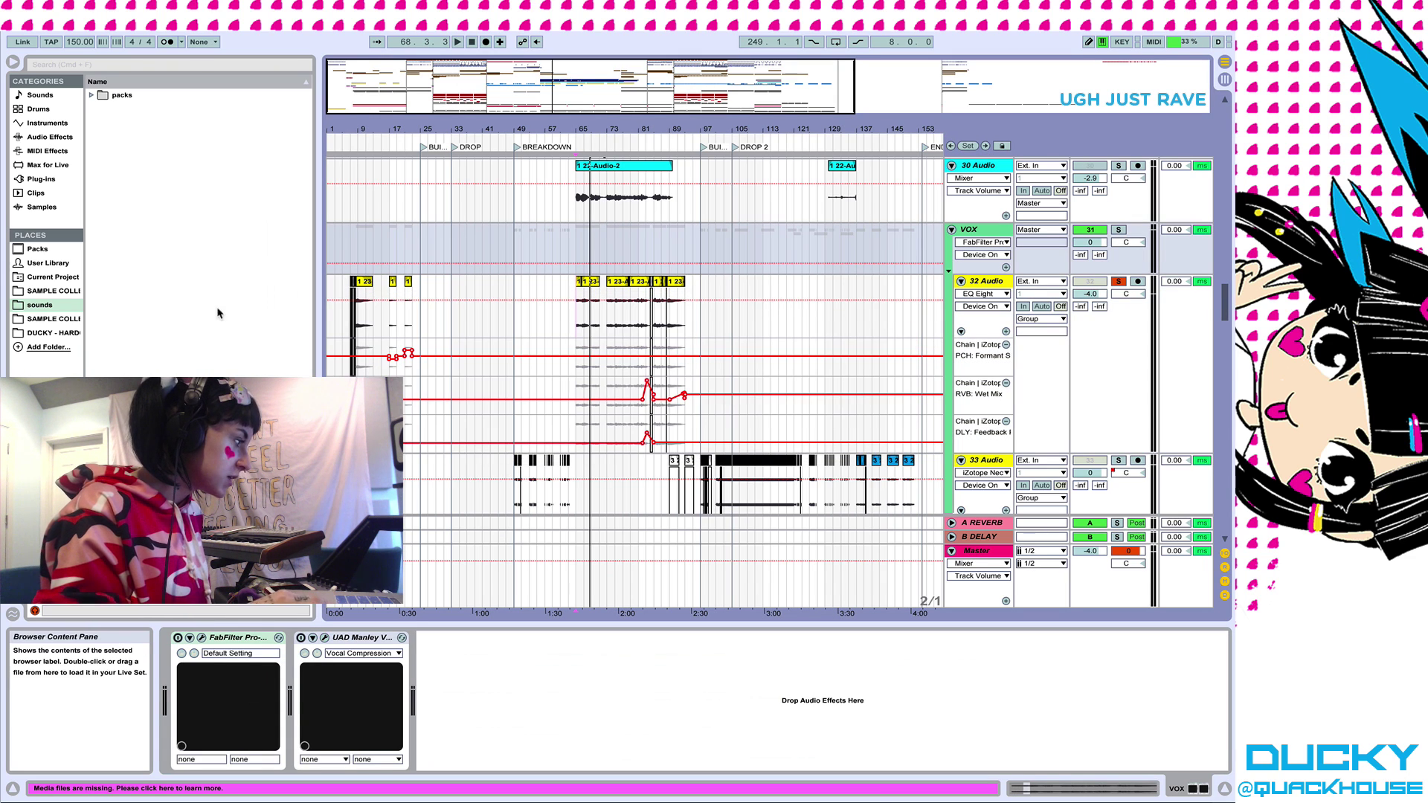
Switch on the VOX group's FabFilter Pro-Q 2, open its window, audition the vocal from bar 65, and close the window
{"action": "left_click", "coordinate": [202, 638]}
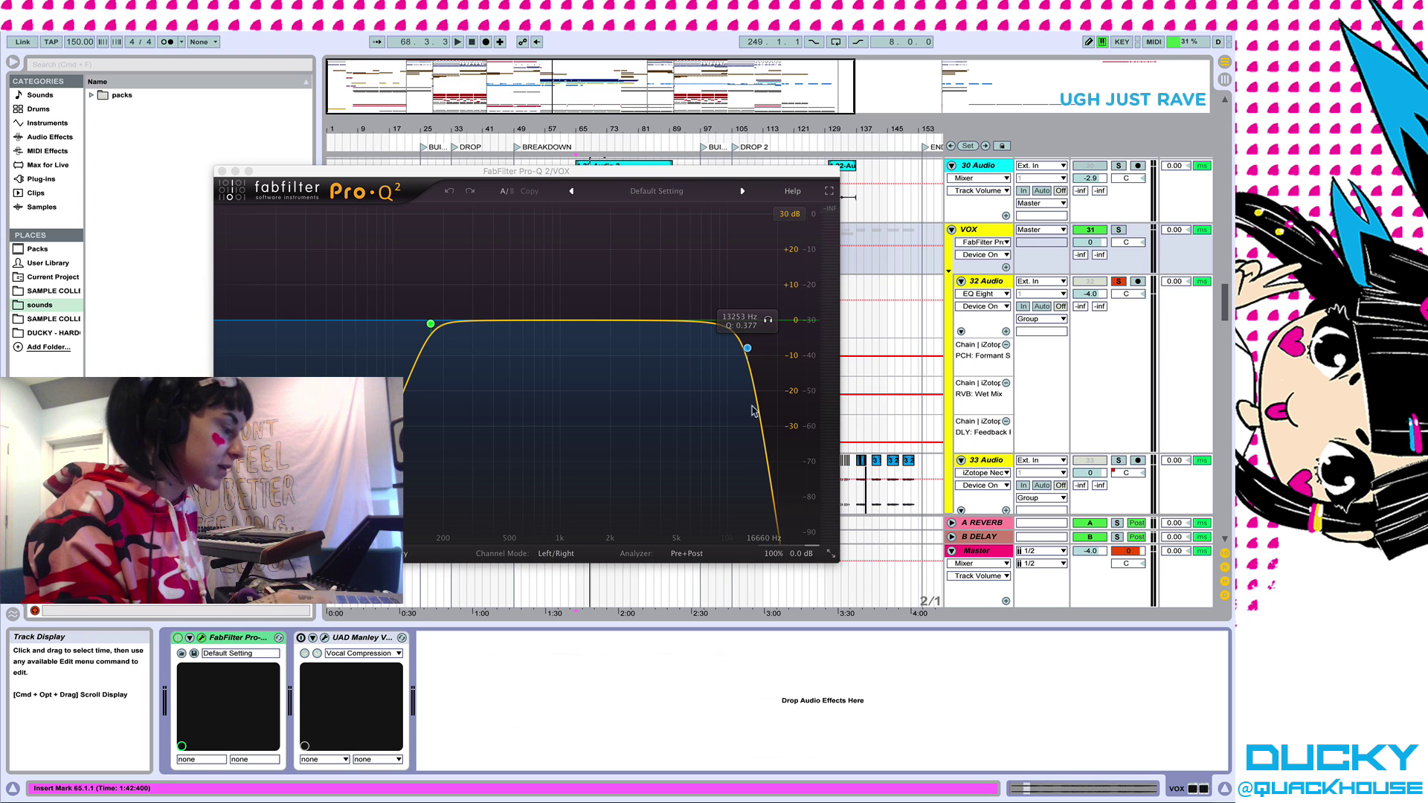
{"action": "key", "text": "space"}
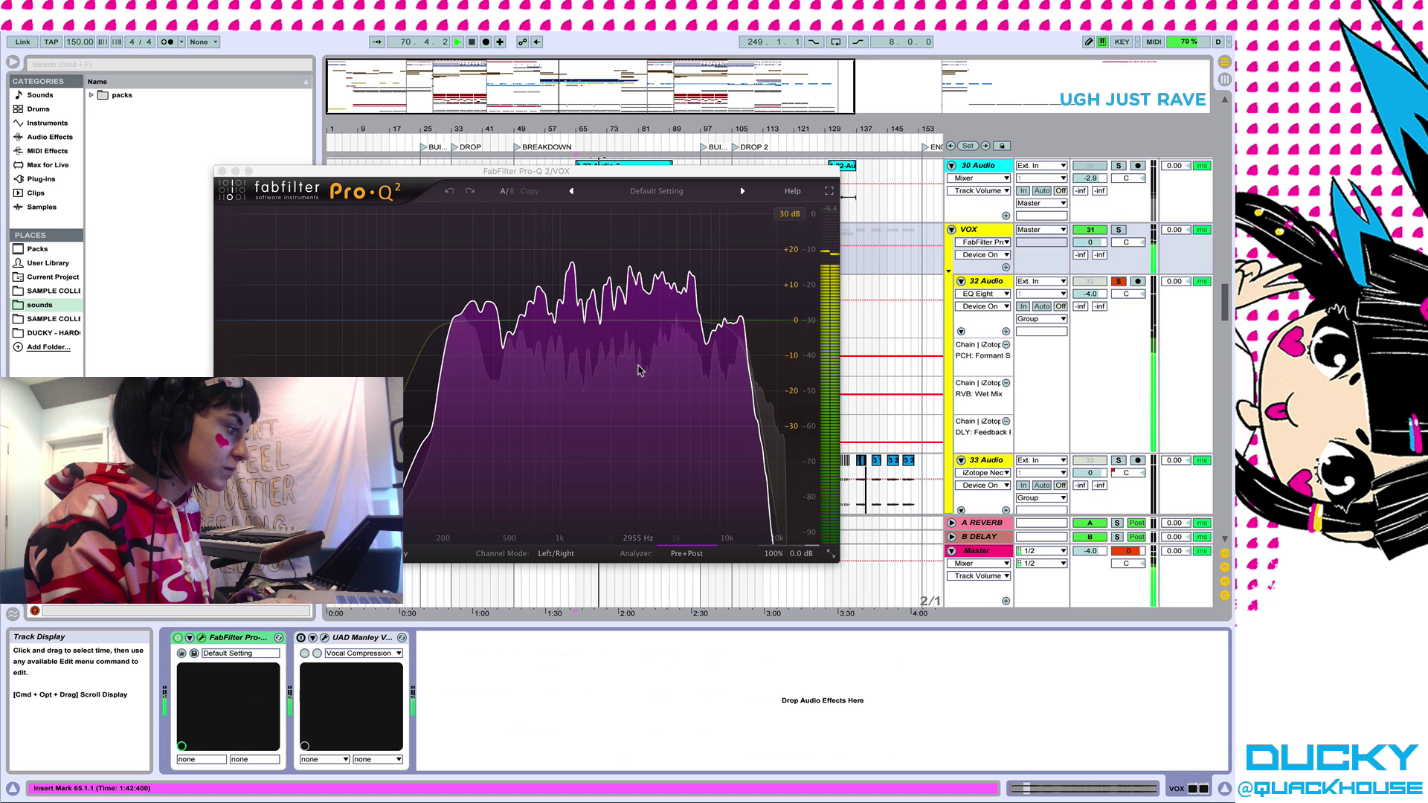
{"action": "left_click", "coordinate": [222, 171]}
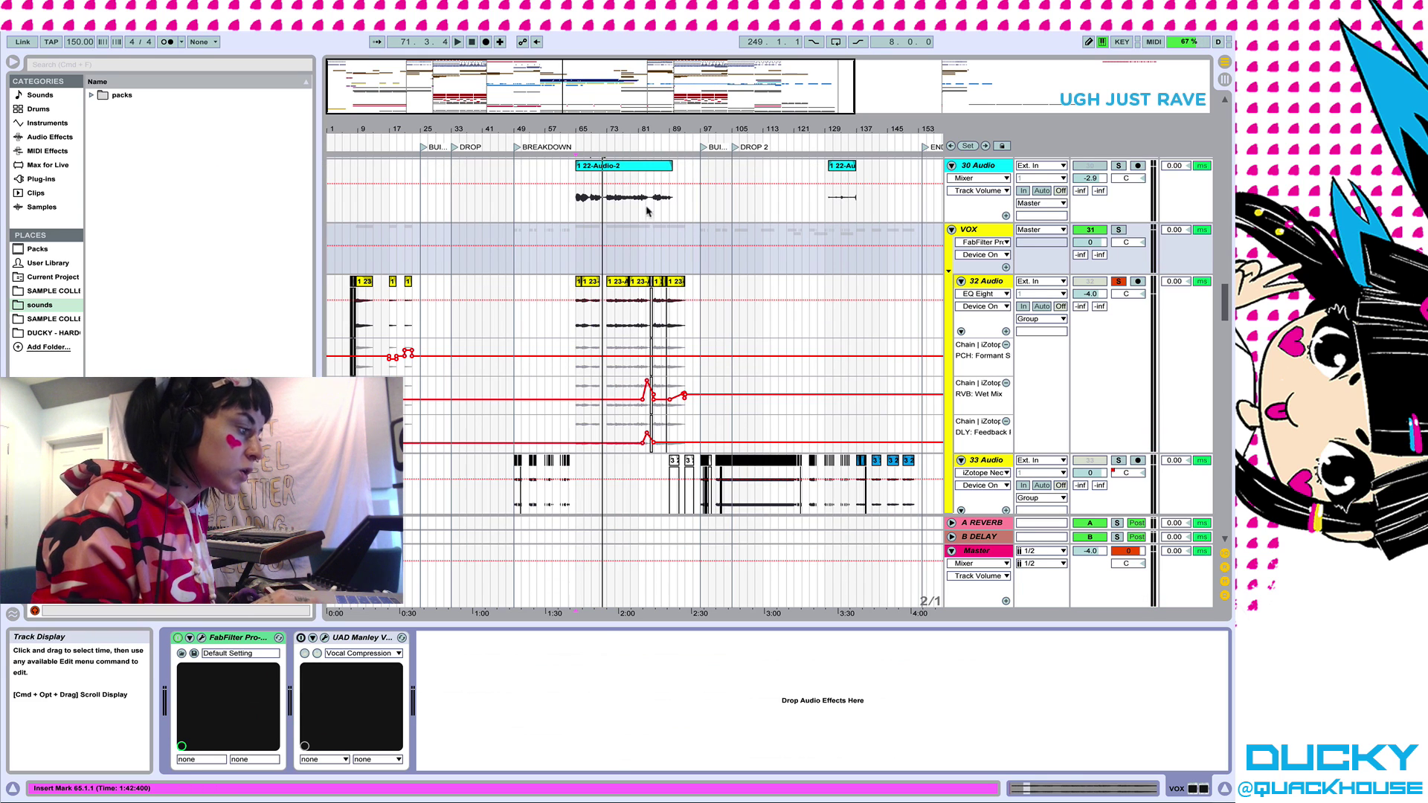
Open Nectar 2 on 32 Audio at its reverb module and play from bar 81 to watch the wet mix automation
{"action": "left_click", "coordinate": [637, 322]}
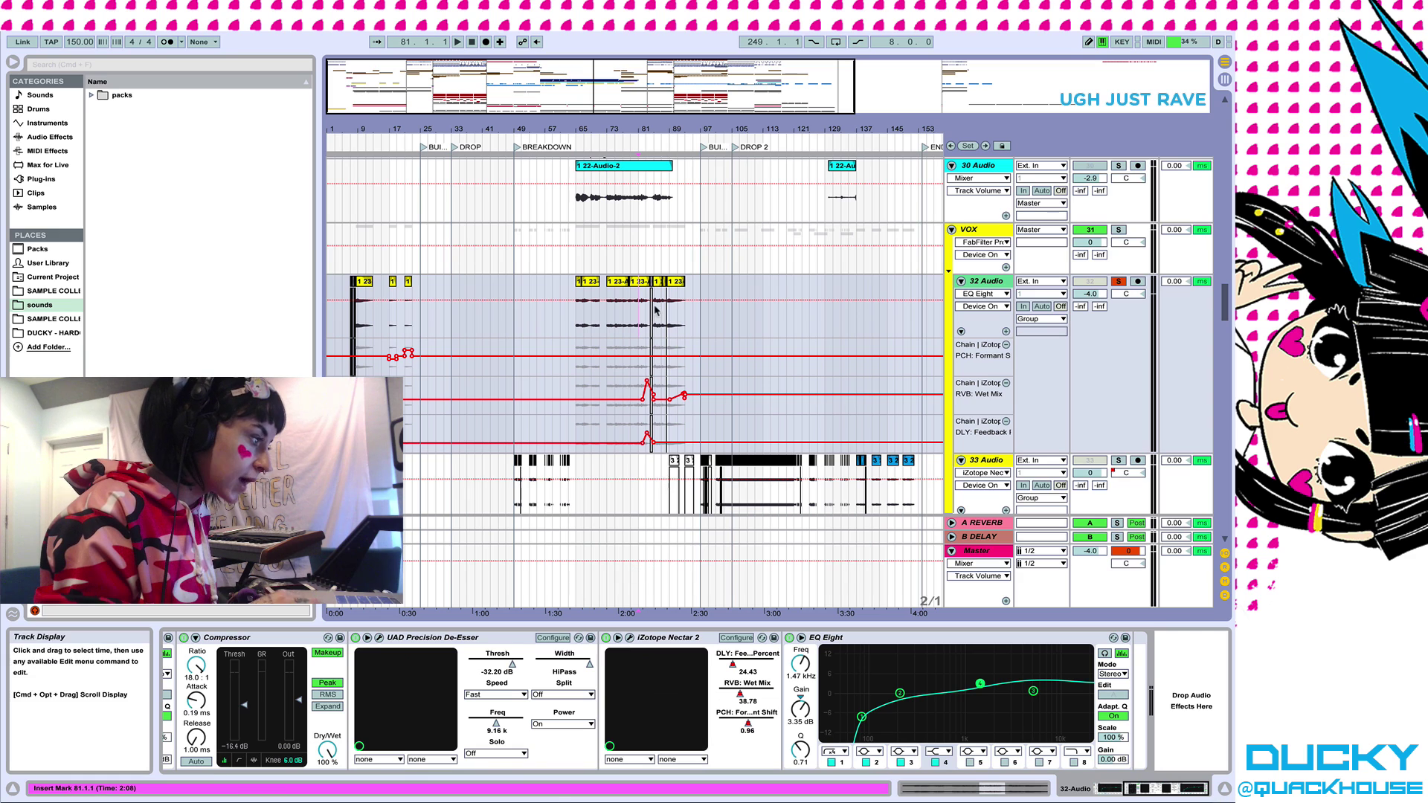
{"action": "left_click", "coordinate": [630, 637]}
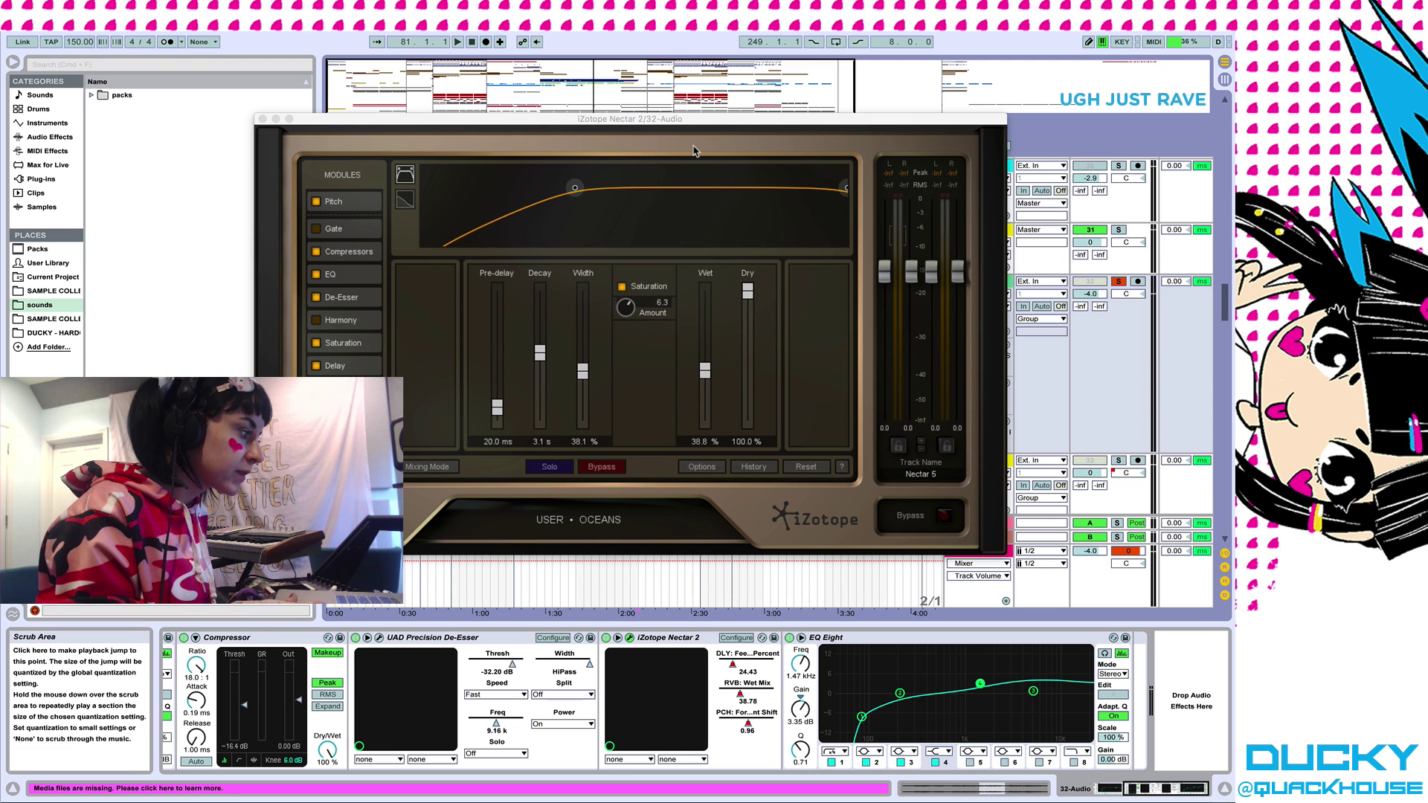
{"action": "key", "text": "space"}
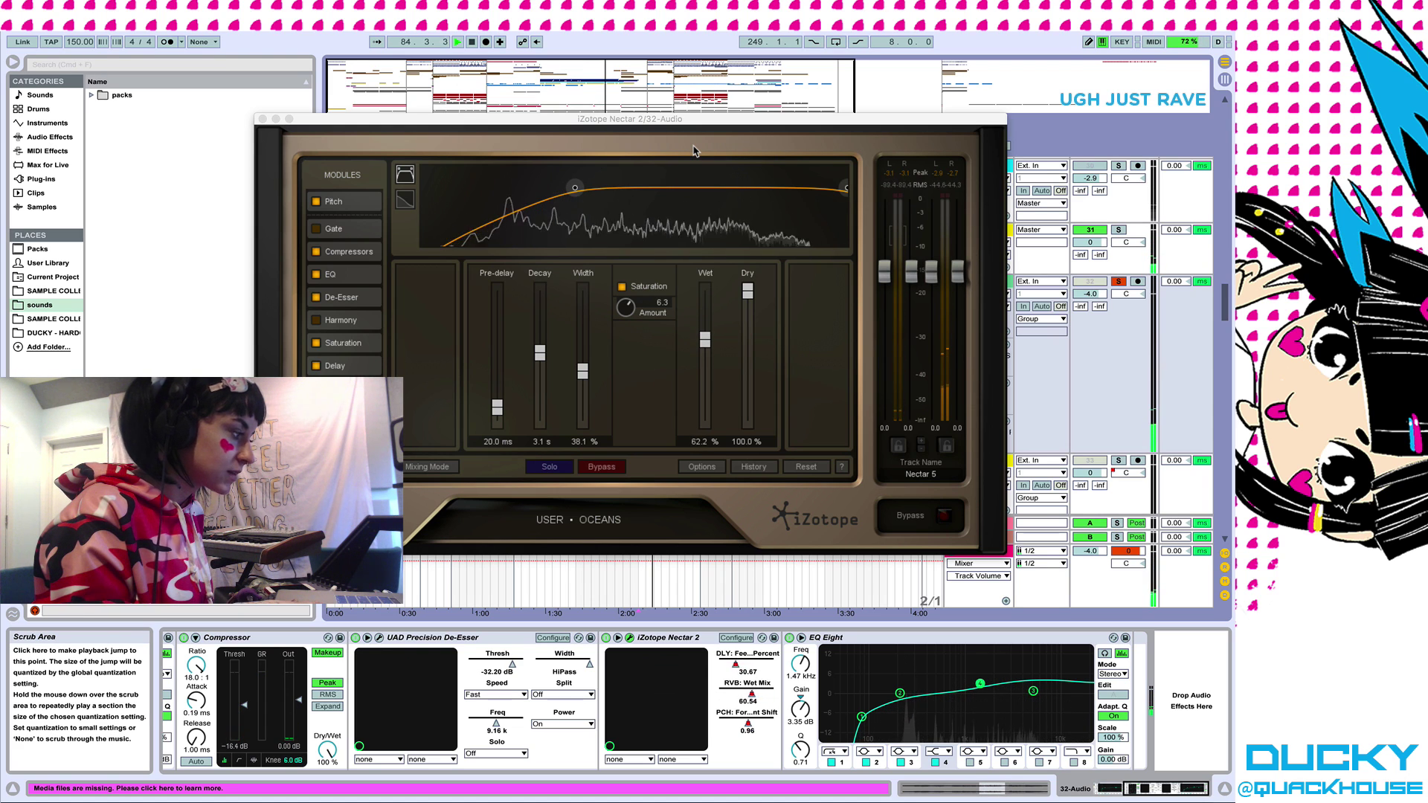
{"action": "key", "text": "space"}
Show Nectar 2's delay module, play from bar 81 to watch the feedback automation, and close the plug-in window
{"action": "left_click", "coordinate": [339, 366]}
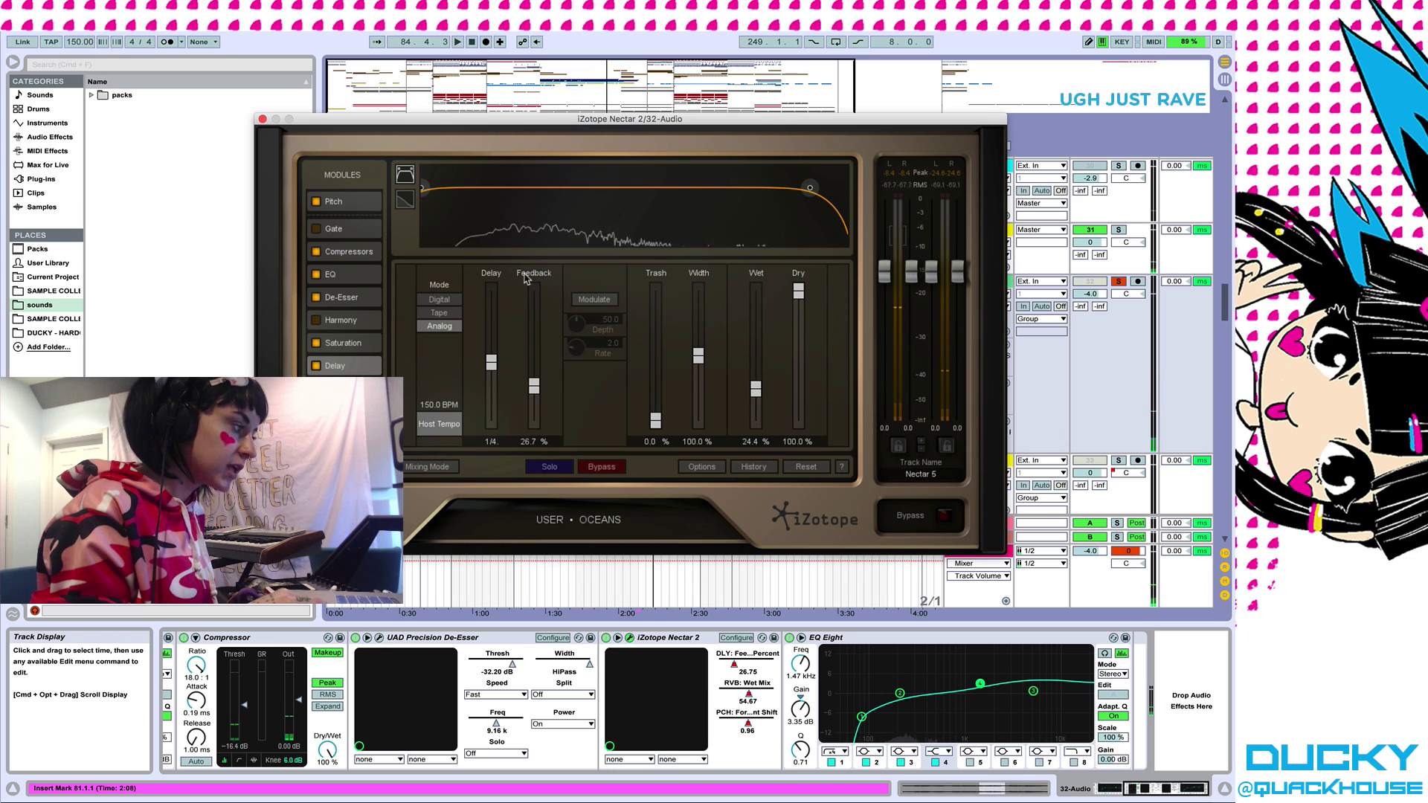
{"action": "key", "text": "space"}
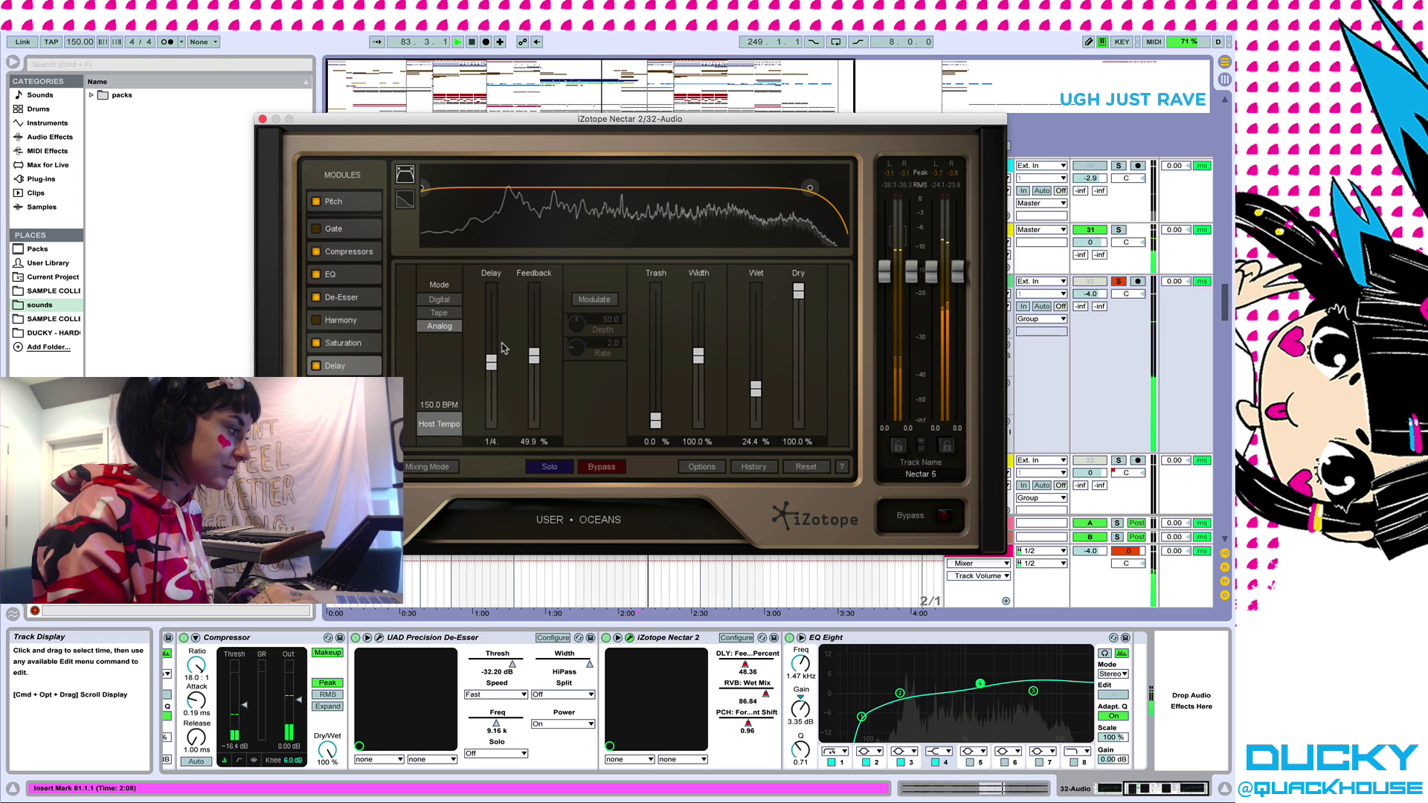
{"action": "left_click", "coordinate": [262, 120]}
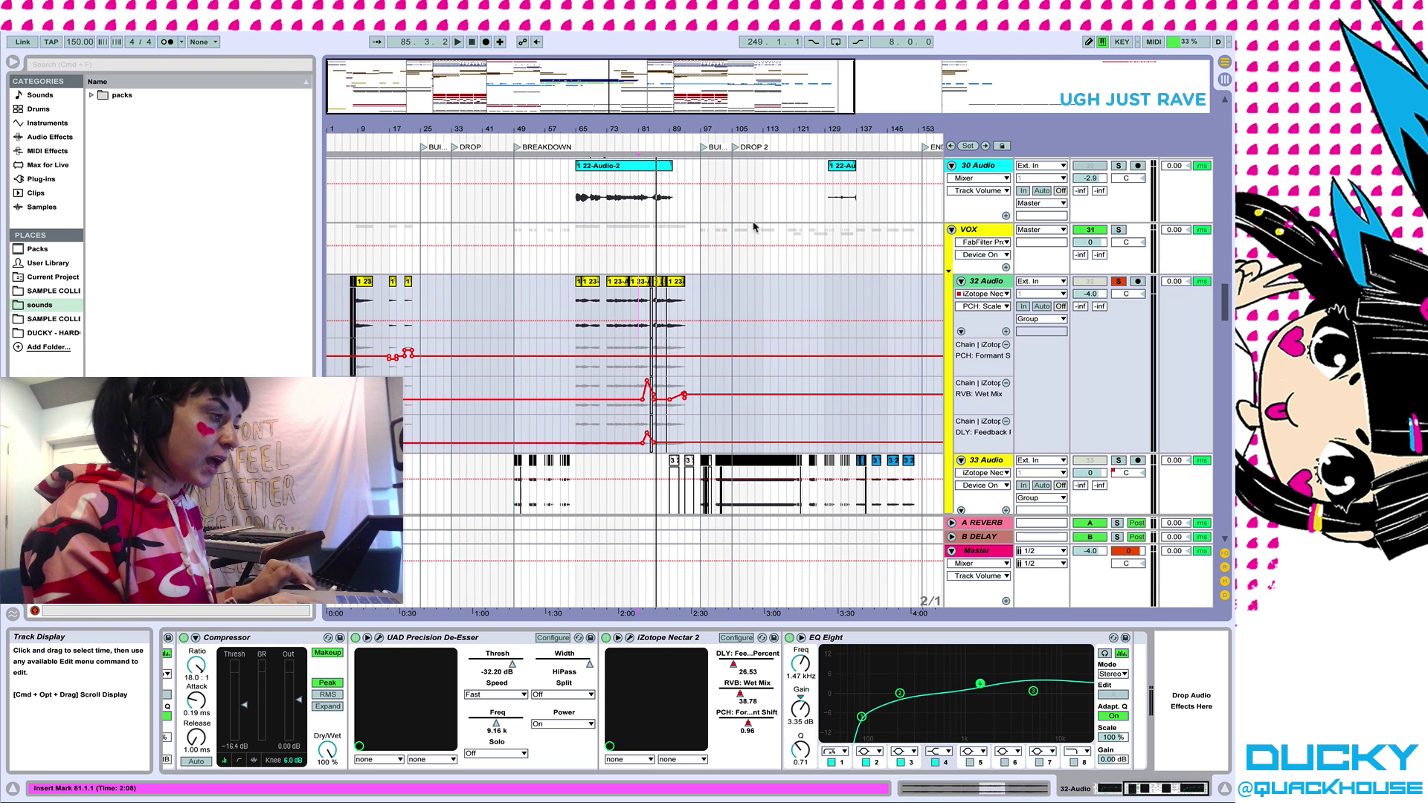
Show the VOX group's effects chain, switch on the UAD Manley Variable Mu compressor, and open its window
{"action": "left_click", "coordinate": [980, 230]}
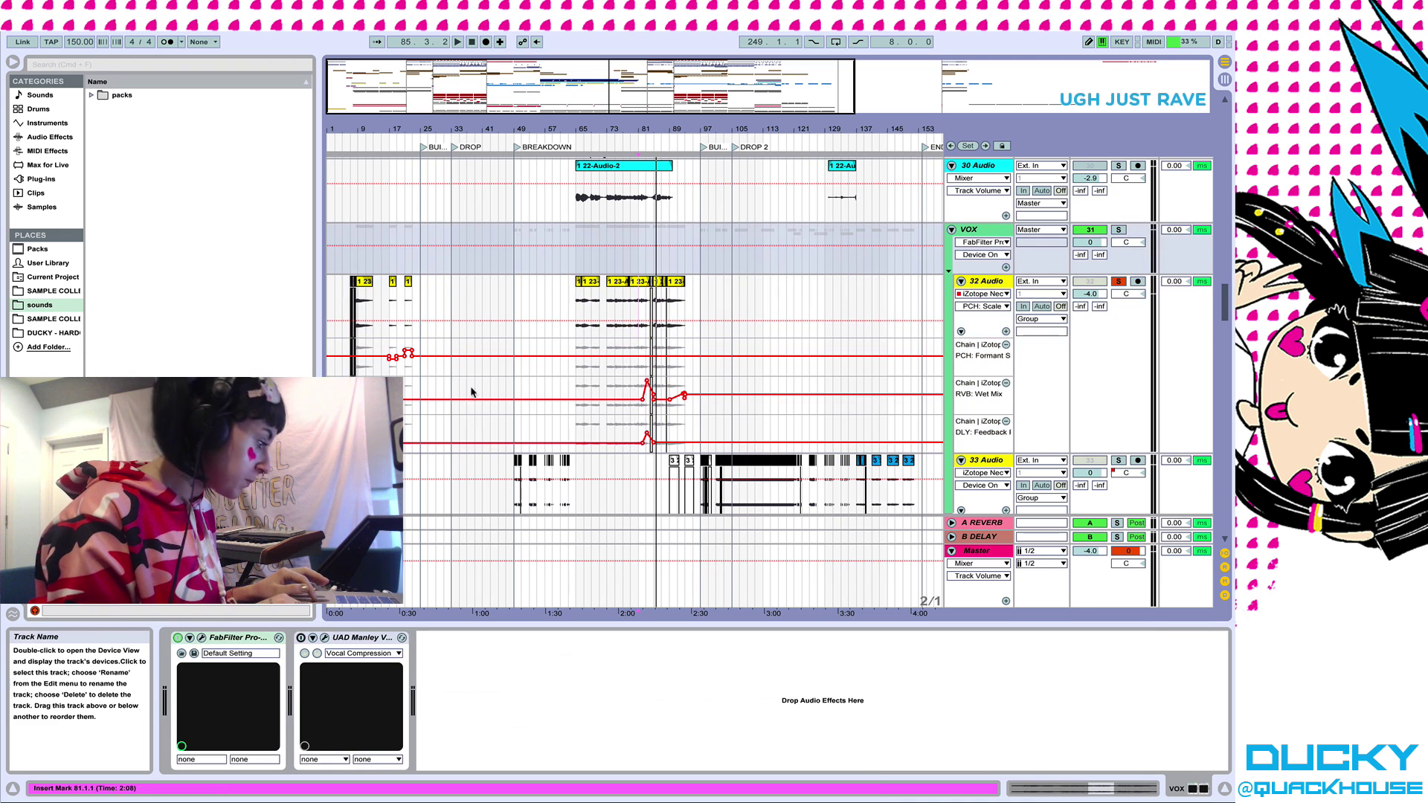
{"action": "left_click", "coordinate": [302, 642]}
{"action": "left_click", "coordinate": [331, 641]}
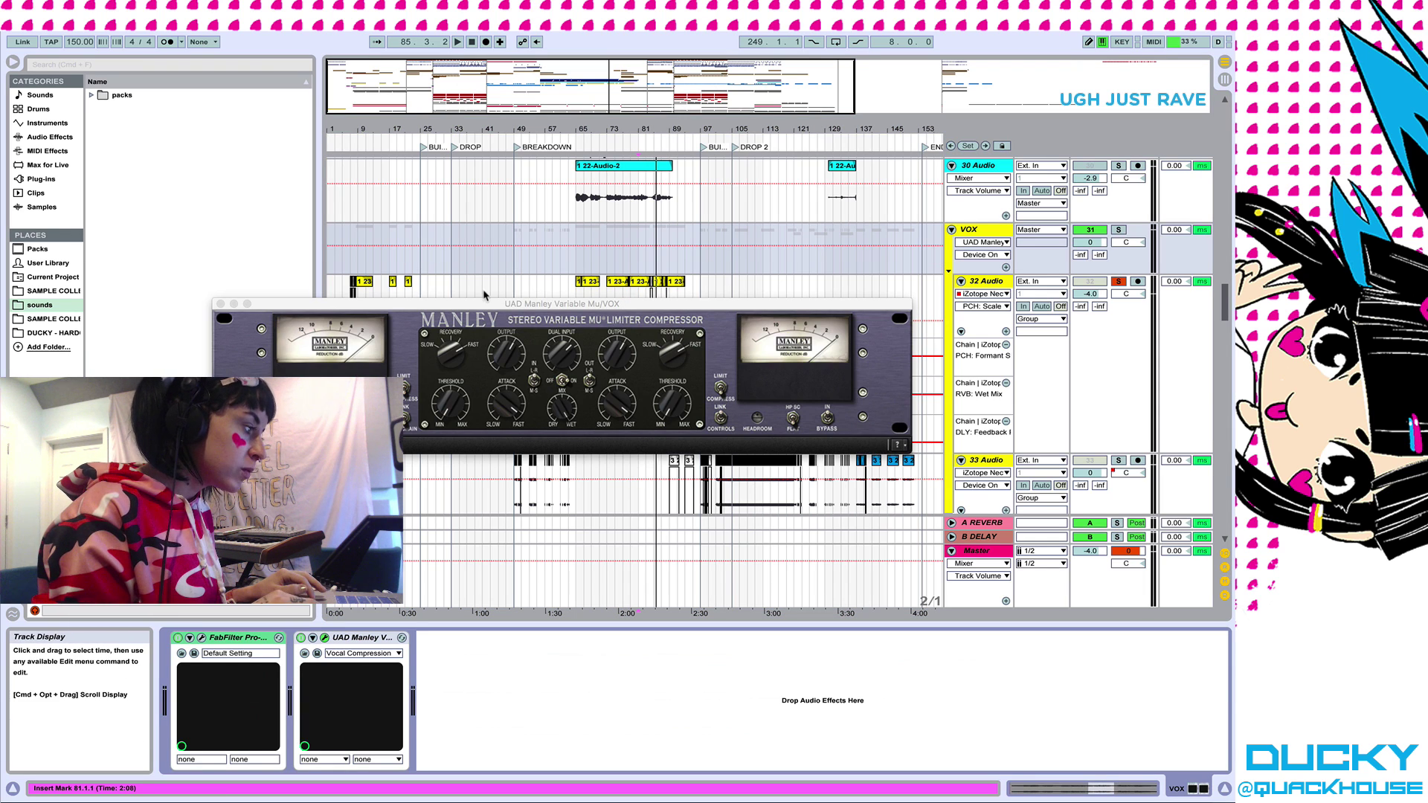
{"action": "left_click", "coordinate": [463, 304]}
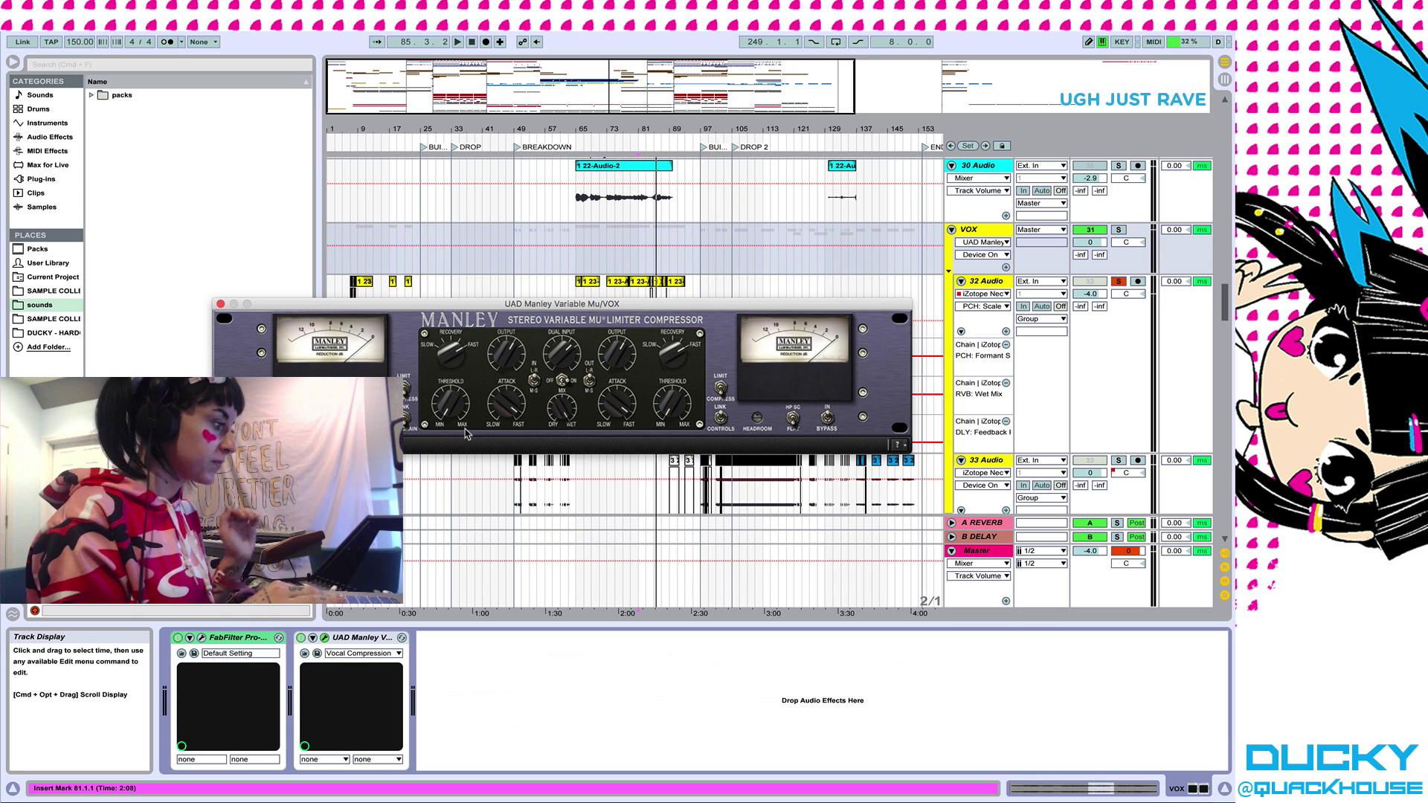
Audition the vocal from bar 65 through the Manley Variable Mu compressor, and close its window
{"action": "left_click", "coordinate": [575, 264]}
{"action": "key", "text": "space"}
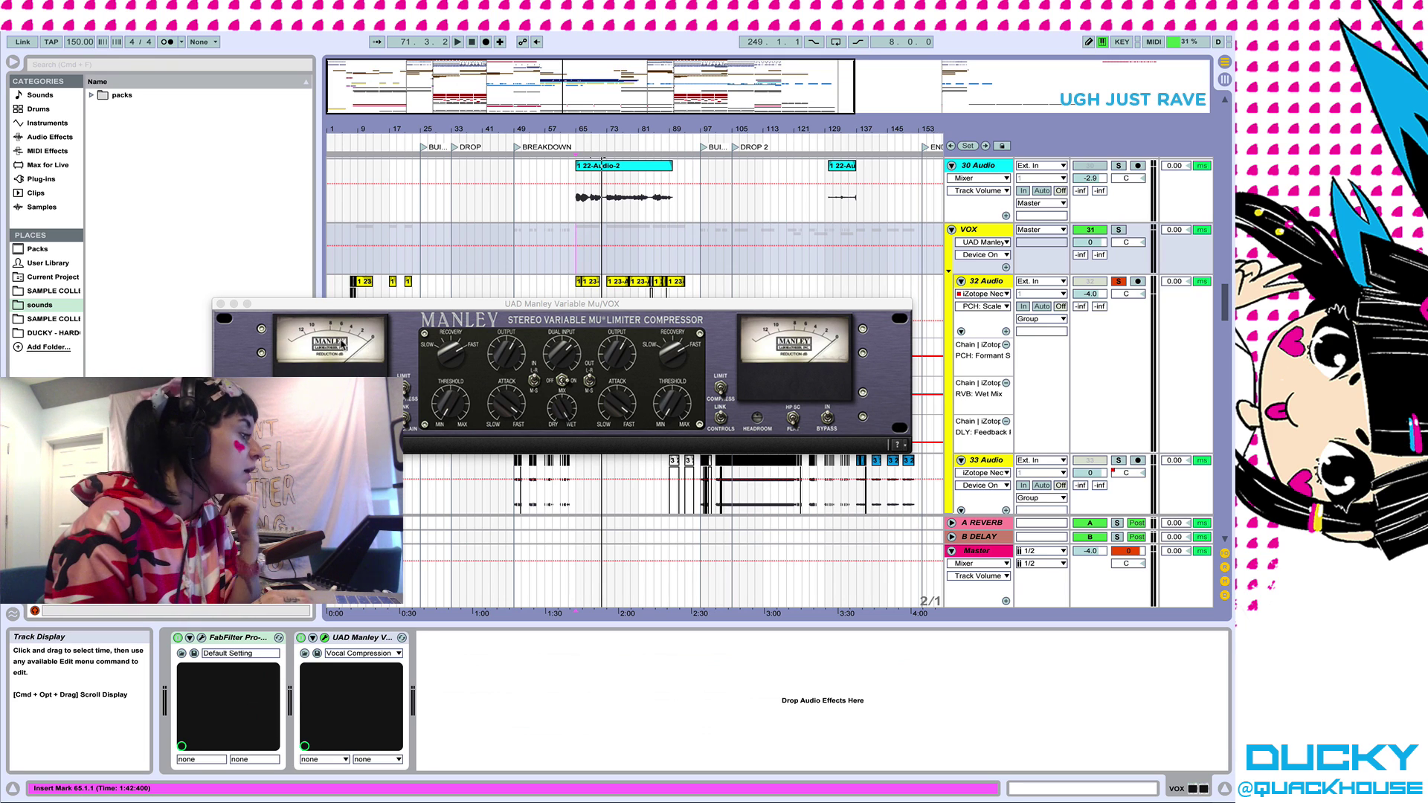
{"action": "left_click", "coordinate": [221, 304]}
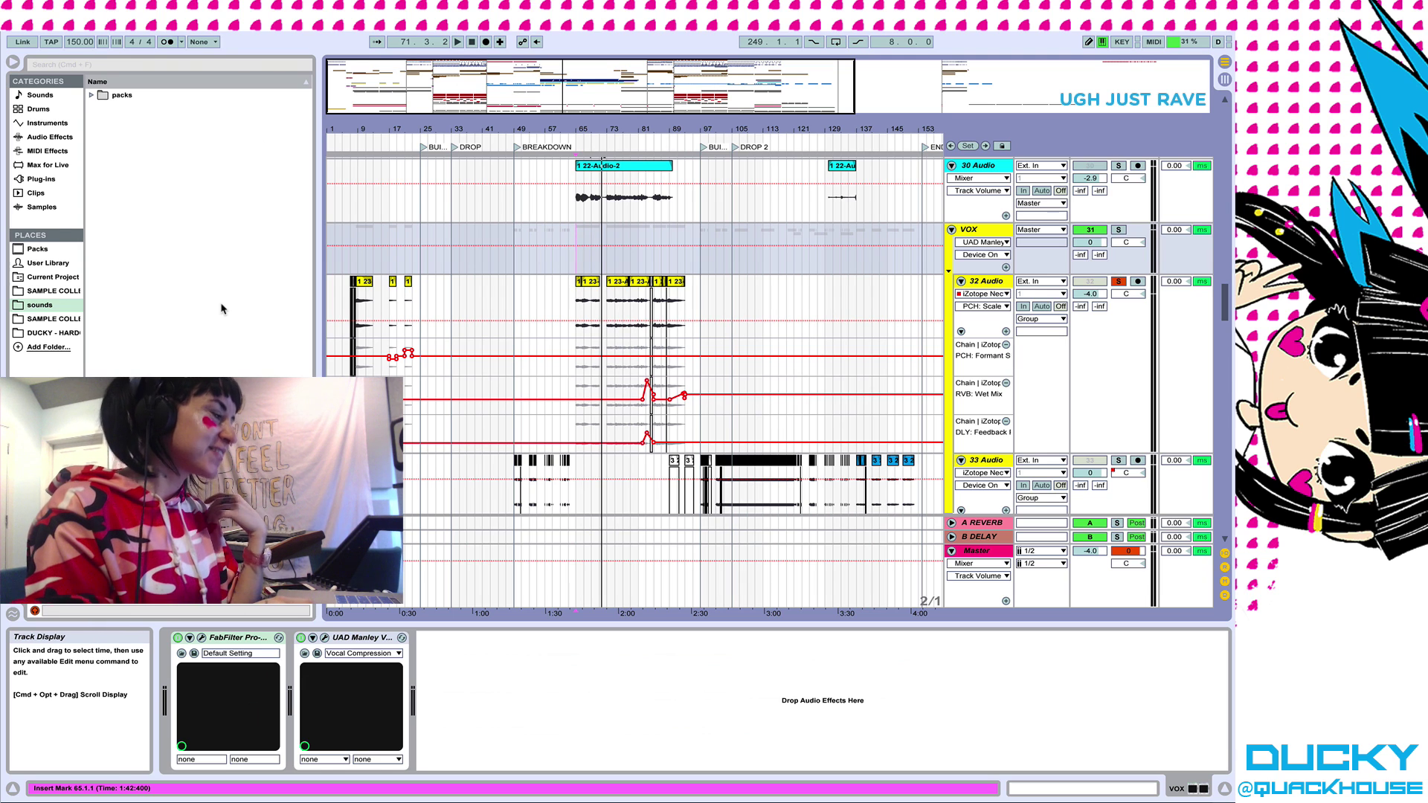